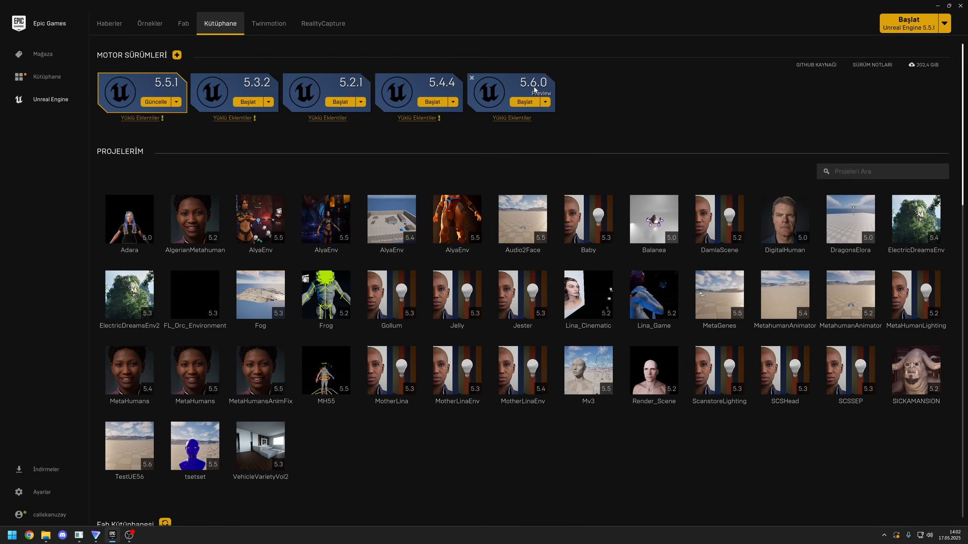
{"action": "left_click", "coordinate": [177, 56]}
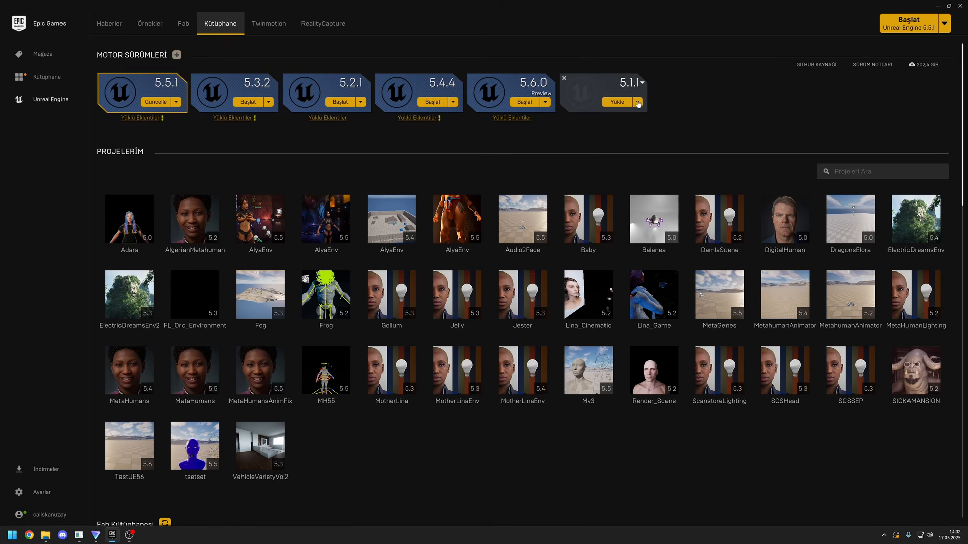
{"action": "left_click", "coordinate": [634, 83]}
{"action": "left_click", "coordinate": [682, 86]}
{"action": "left_click", "coordinate": [564, 77]}
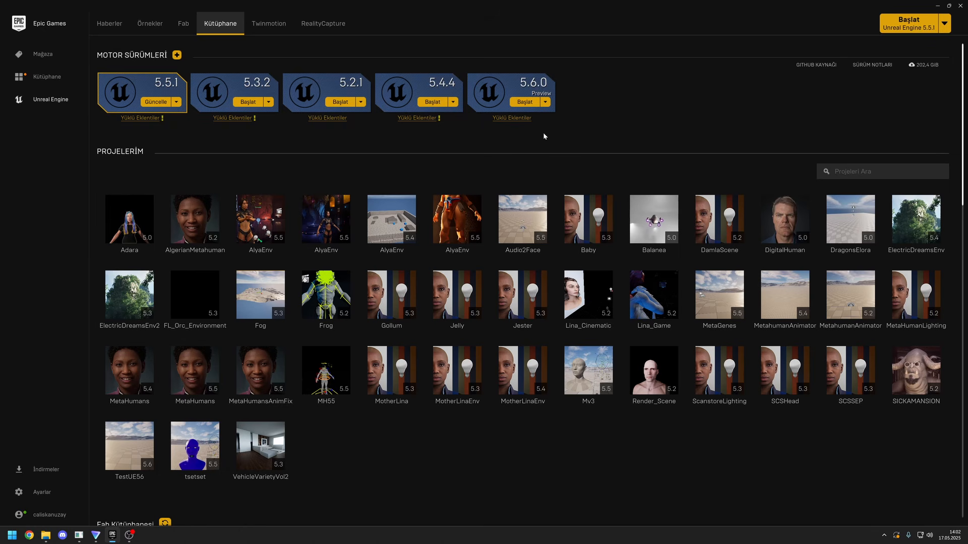
Check that MetaHuman Creator Core Data is included in the Unreal Engine 5.6.0 installation options and apply them.
{"action": "left_click", "coordinate": [546, 103]}
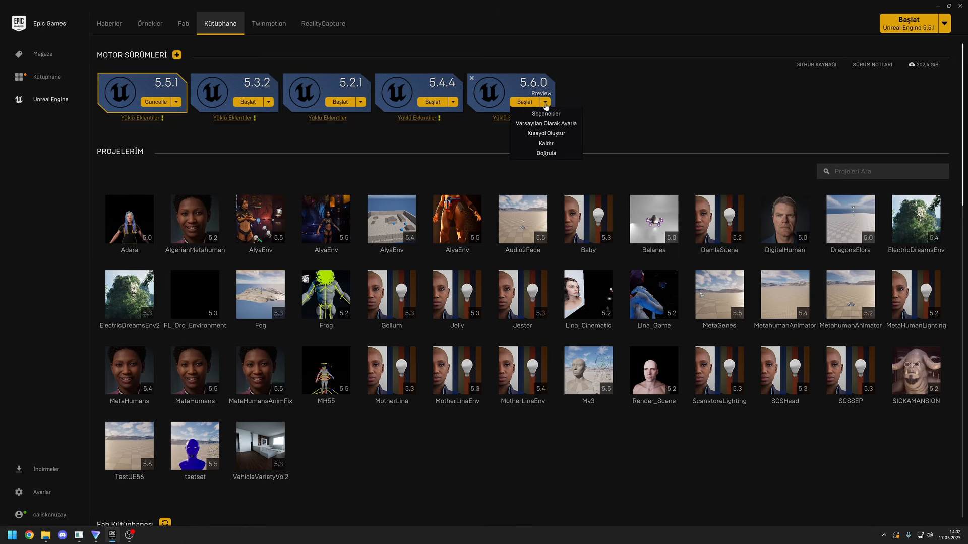
{"action": "left_click", "coordinate": [547, 114]}
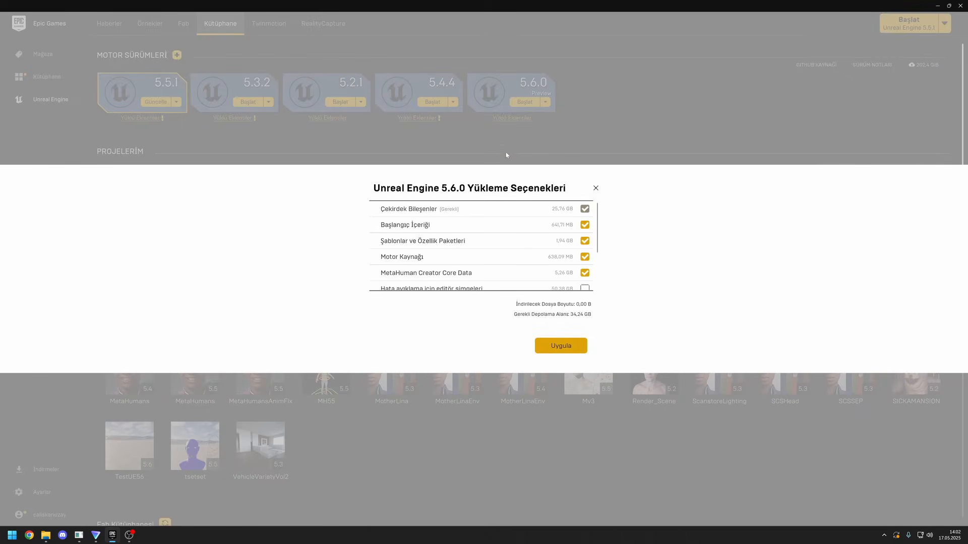
{"action": "scroll", "coordinate": [433, 251], "scroll_direction": "down", "scroll_amount": 1}
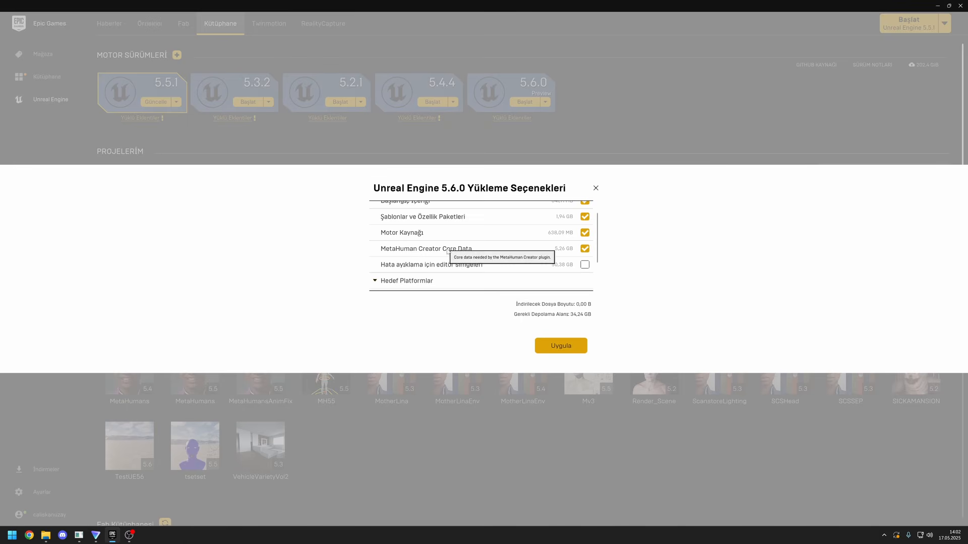
{"action": "left_click", "coordinate": [555, 348]}
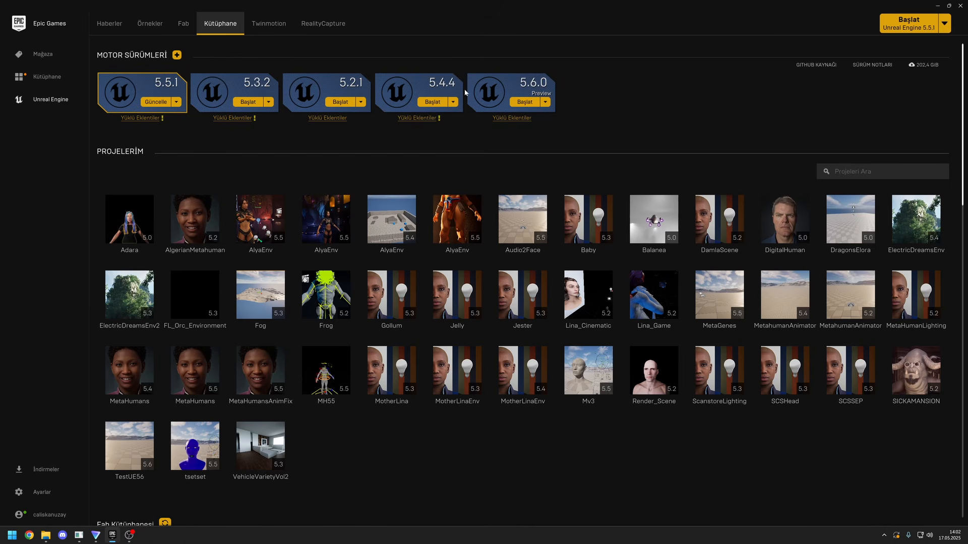
Launch Unreal Engine 5.6.0 and create a blank Games project named MetahumanCreatorMain.
{"action": "left_click", "coordinate": [522, 103]}
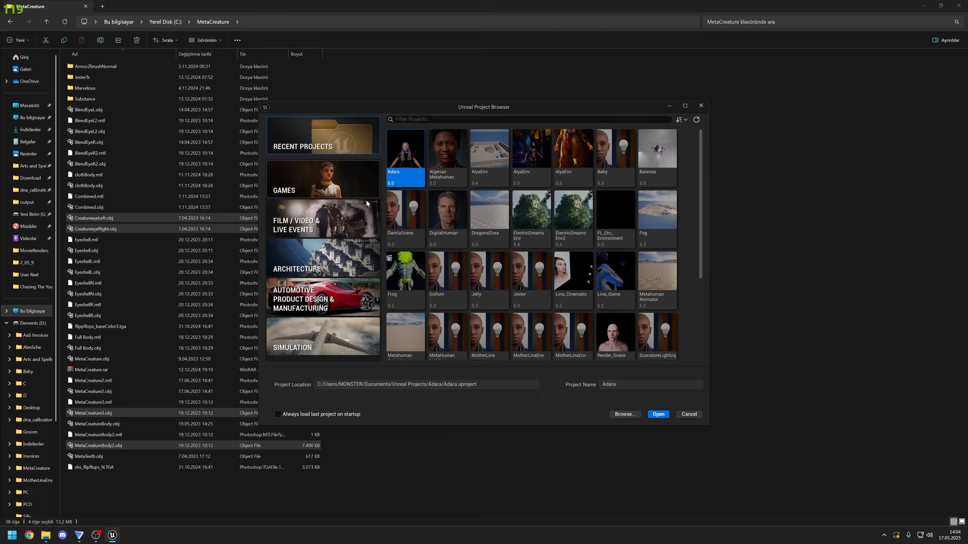
{"action": "left_click", "coordinate": [298, 187]}
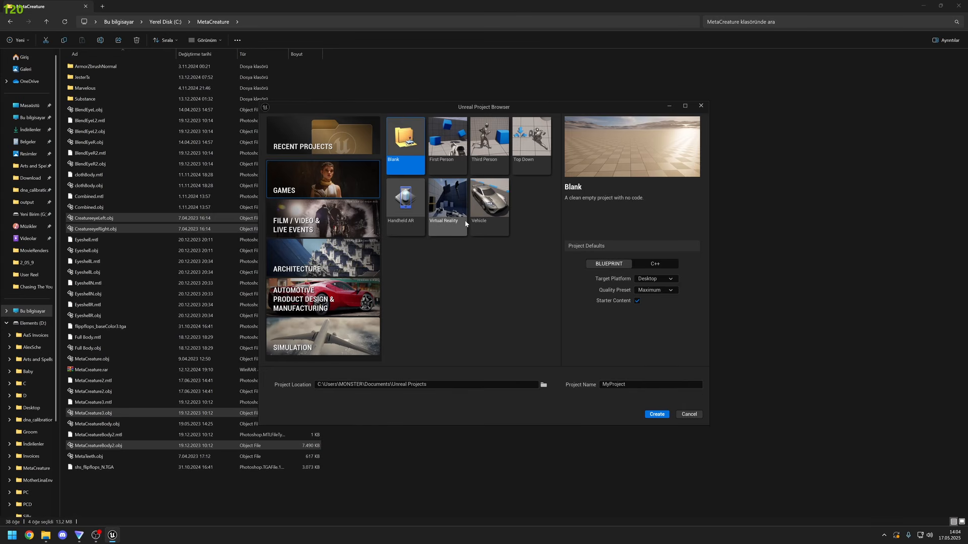
{"action": "left_click", "coordinate": [613, 384]}
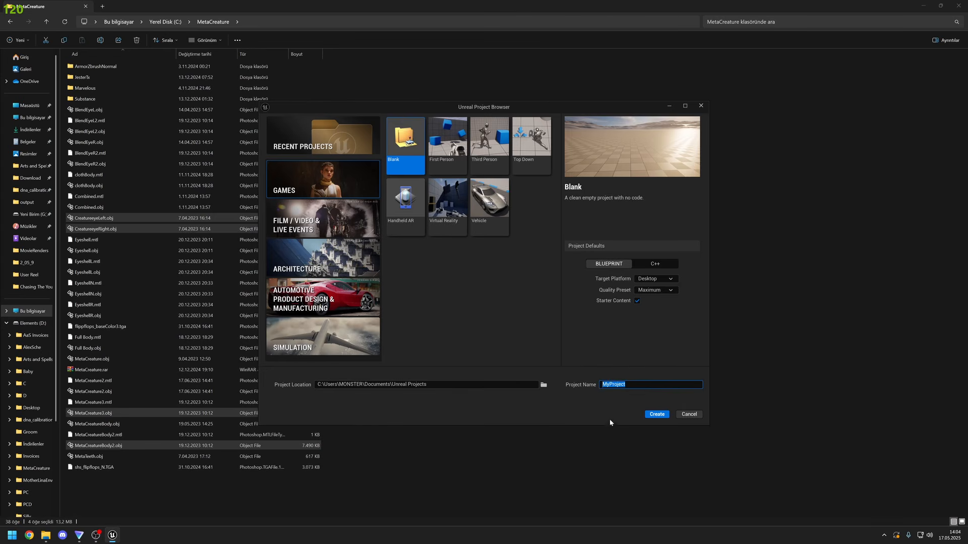
{"action": "type", "text": "Metahua"}
{"action": "key", "text": "BackSpace"}
{"action": "type", "text": "manCreatorMain"}
{"action": "left_click", "coordinate": [658, 415]}
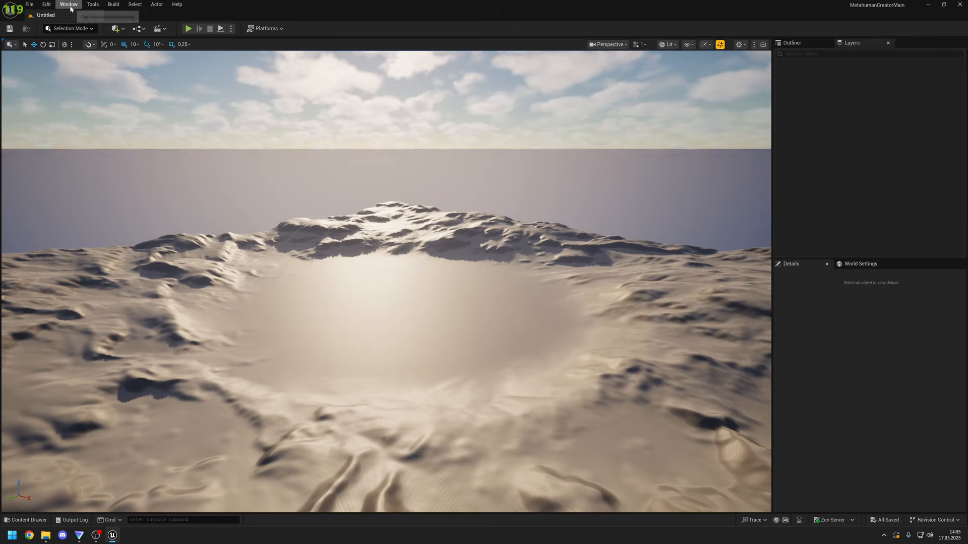
Open the project's plugin browser and search it for Metahuman.
{"action": "left_click", "coordinate": [45, 5]}
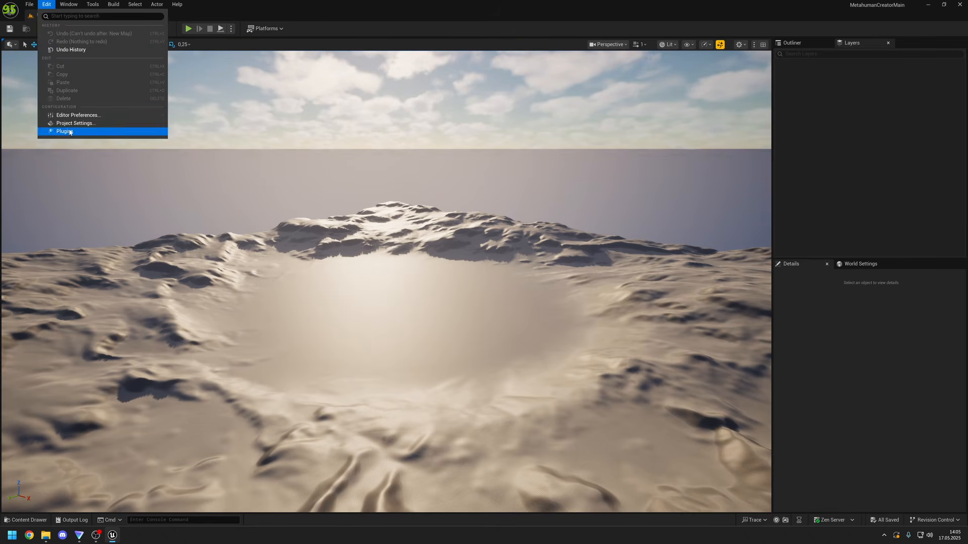
{"action": "left_click", "coordinate": [65, 131]}
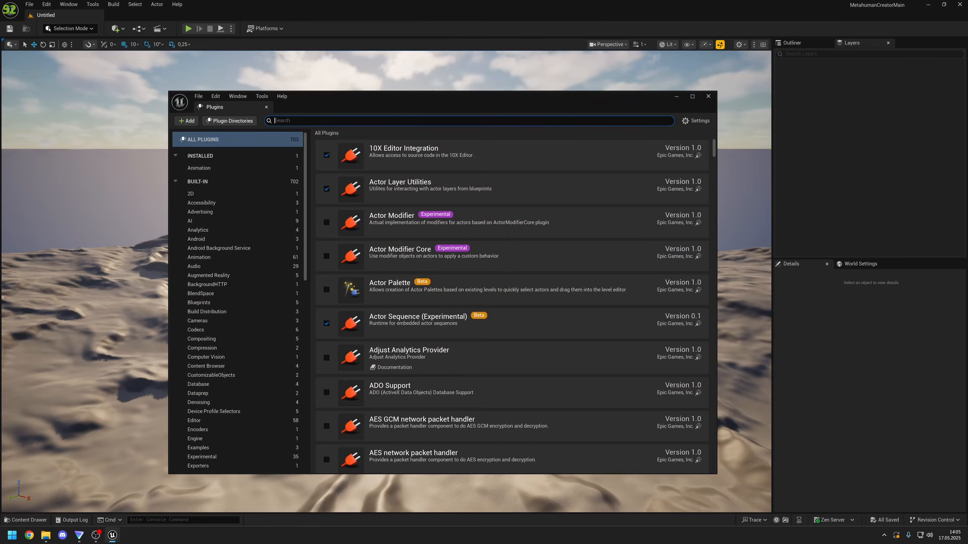
{"action": "type", "text": "Methuman"}
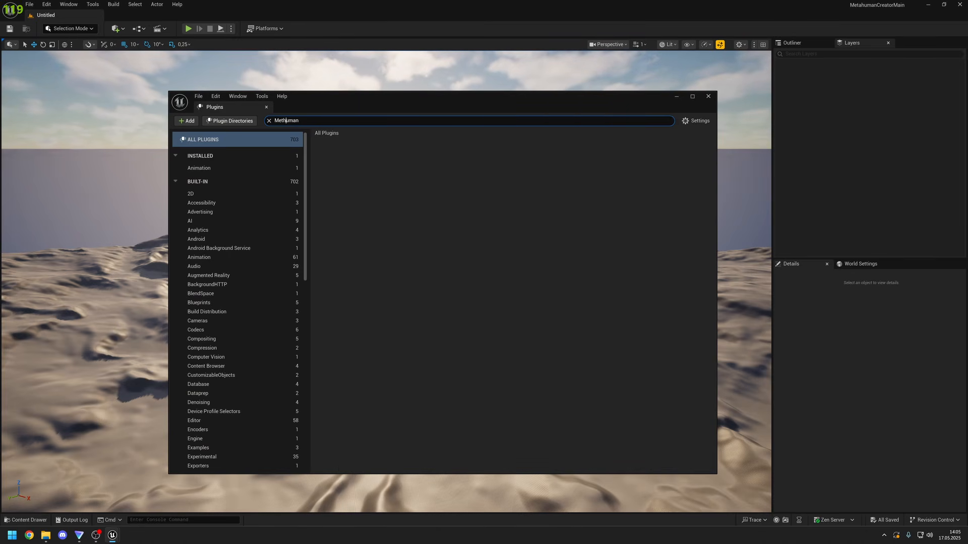
{"action": "left_click", "coordinate": [281, 120]}
{"action": "type", "text": "a"}
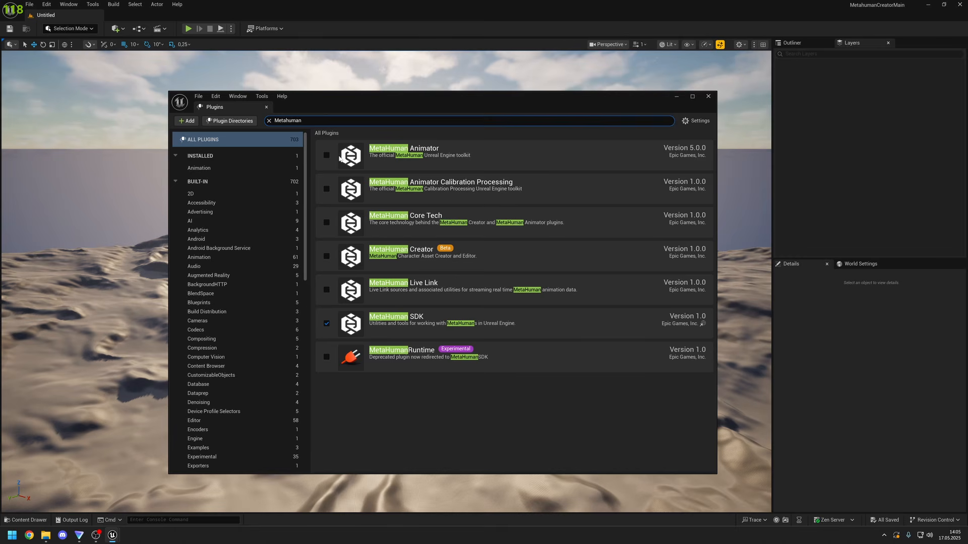
Enable the MetaHuman Animator, Animator Calibration Processing, Core Tech, Creator, Live Link and MetaHumanRuntime plugins, and restart the editor.
{"action": "left_click", "coordinate": [326, 155]}
{"action": "left_click", "coordinate": [327, 189]}
{"action": "left_click", "coordinate": [325, 222]}
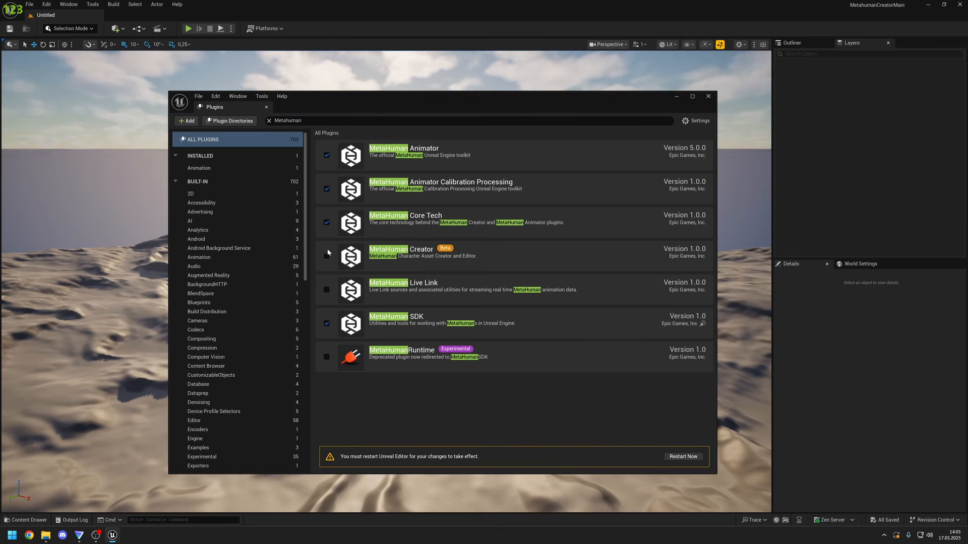
{"action": "left_click", "coordinate": [327, 256]}
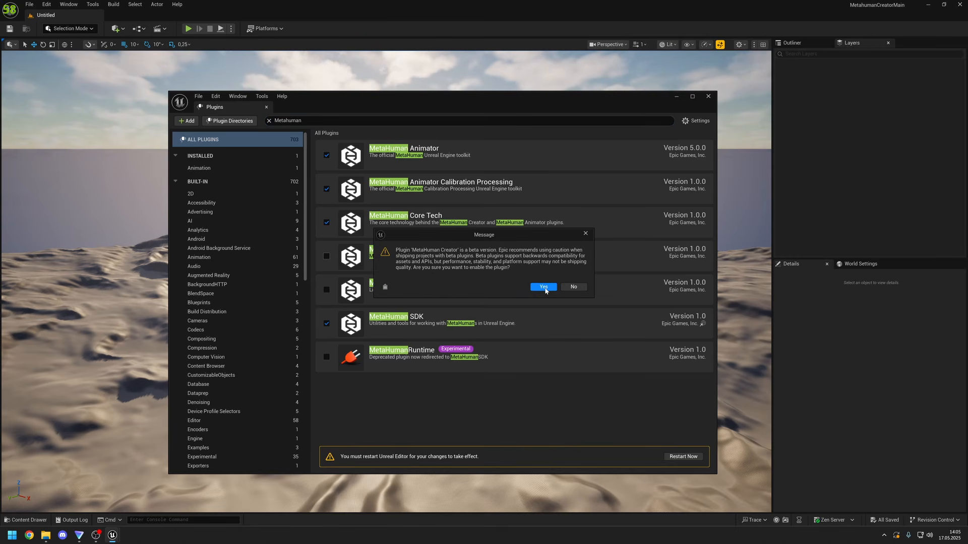
{"action": "left_click", "coordinate": [544, 287]}
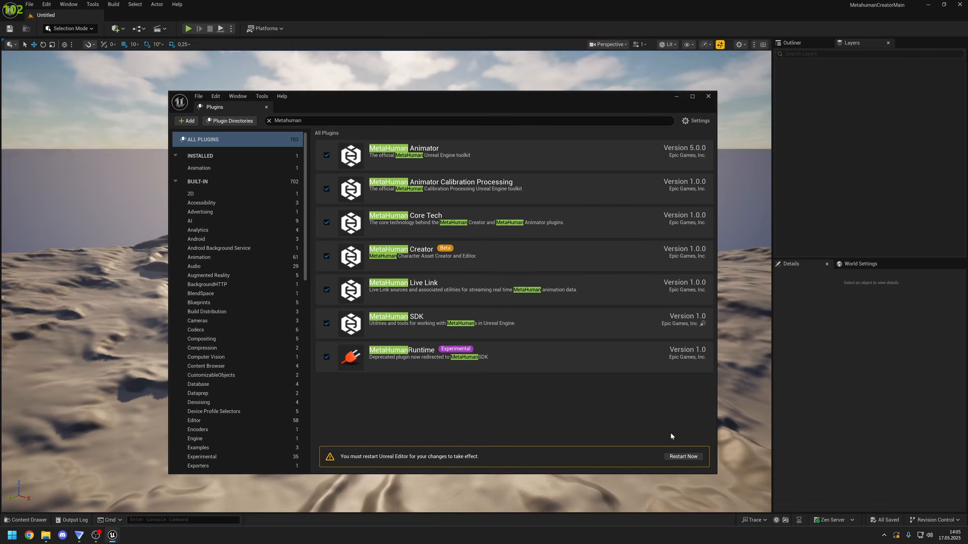
{"action": "left_click", "coordinate": [684, 457]}
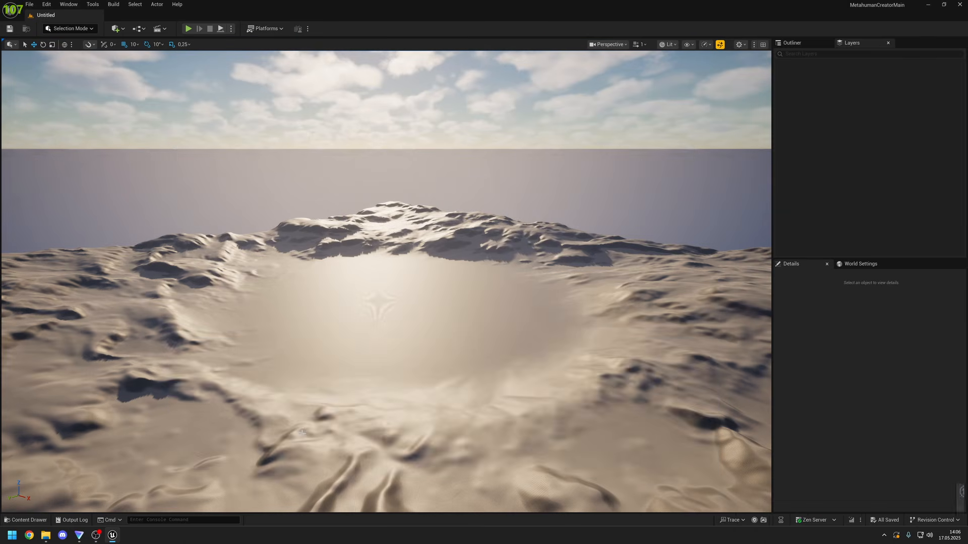
Create a folder named MetahumanBases in the project's Content folder and open it.
{"action": "key", "text": "ctrl+space"}
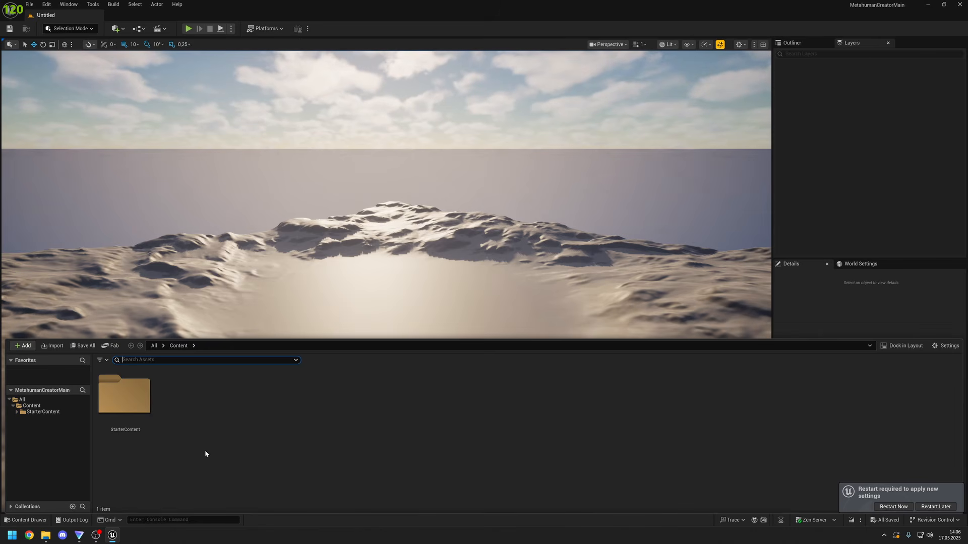
{"action": "right_click", "coordinate": [198, 450]}
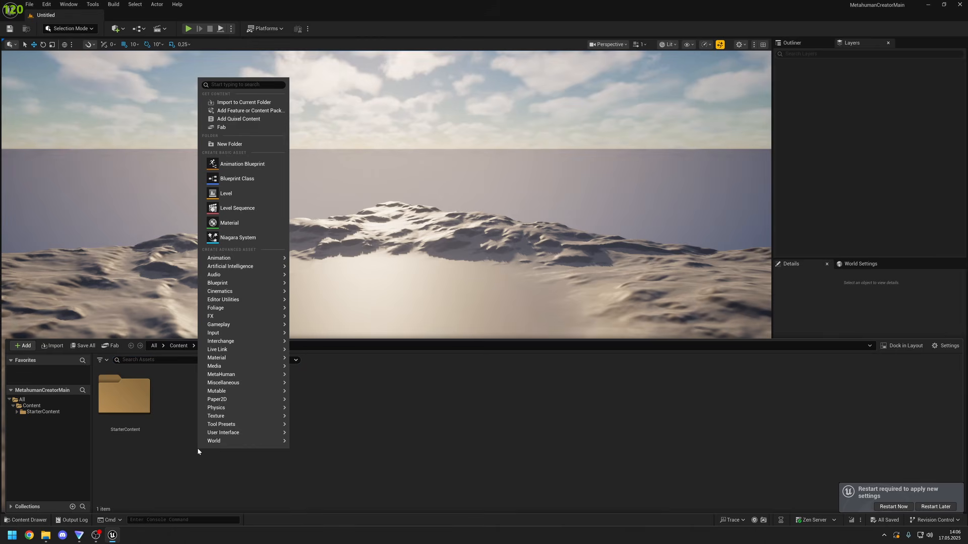
{"action": "left_click", "coordinate": [230, 145]}
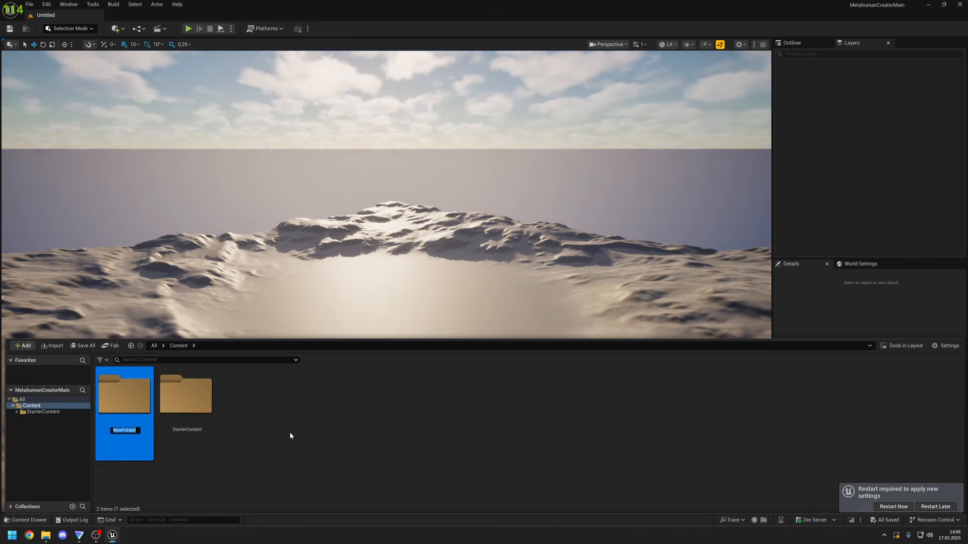
{"action": "type", "text": "Me"}
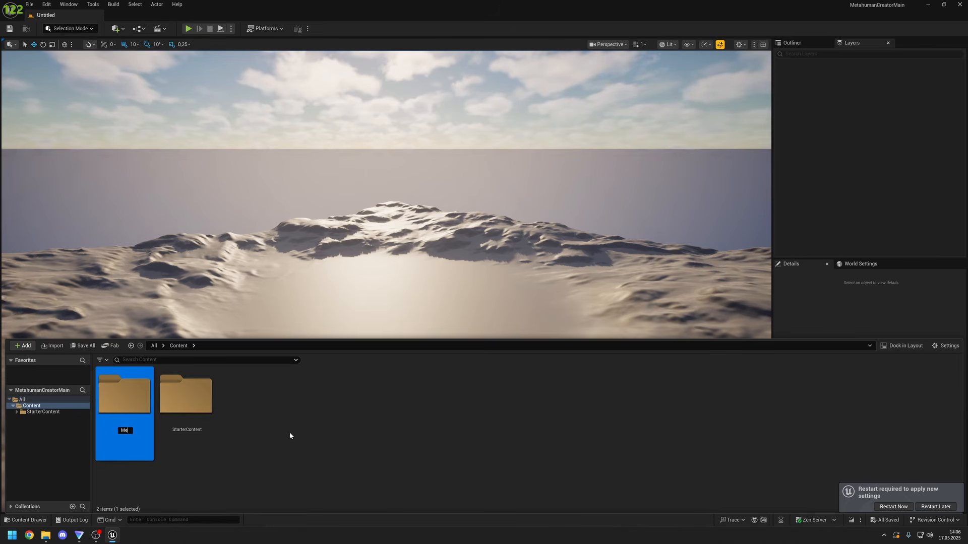
{"action": "type", "text": "tahumanBases"}
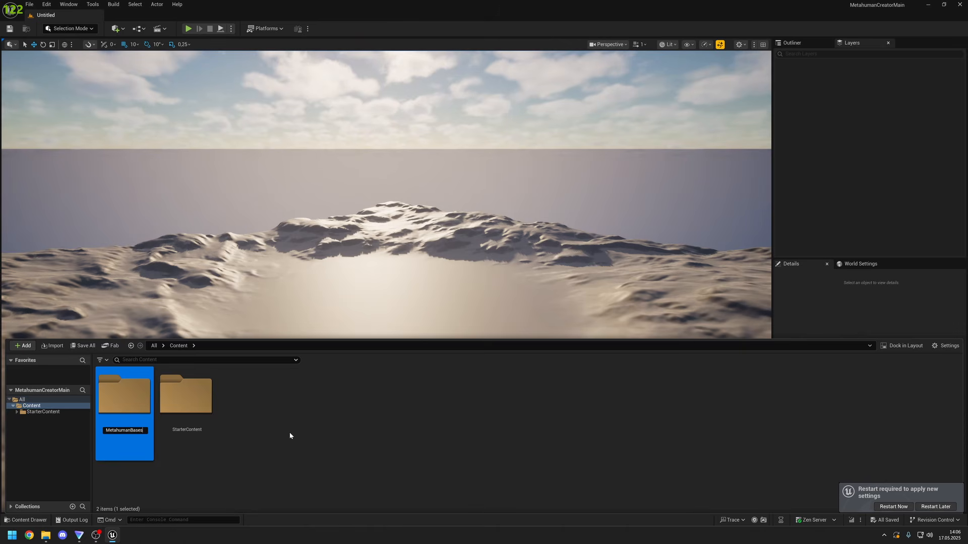
{"action": "key", "text": "Return"}
{"action": "key", "text": "Return"}
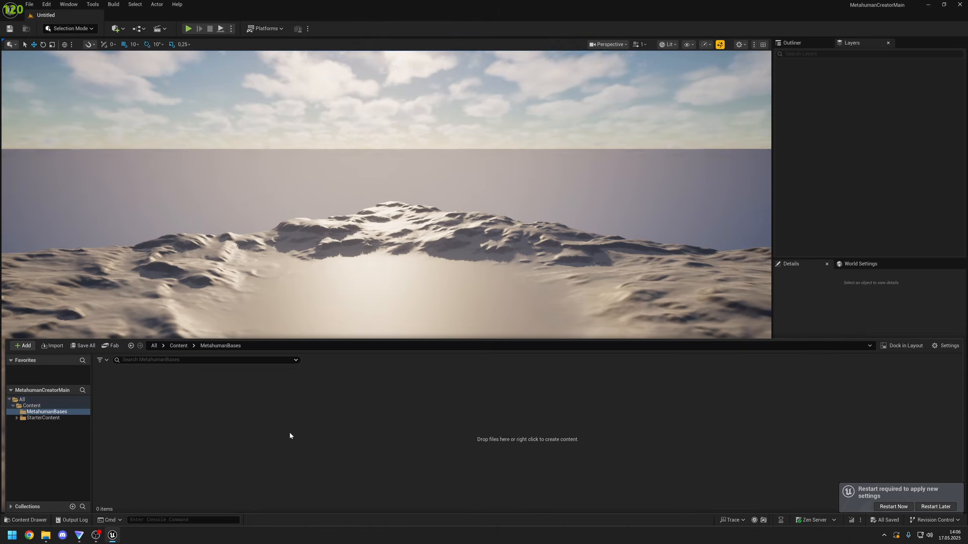
Create a MetaHuman Character asset named BasicMetahuman in the MetahumanBases folder and open it for editing.
{"action": "right_click", "coordinate": [211, 426]}
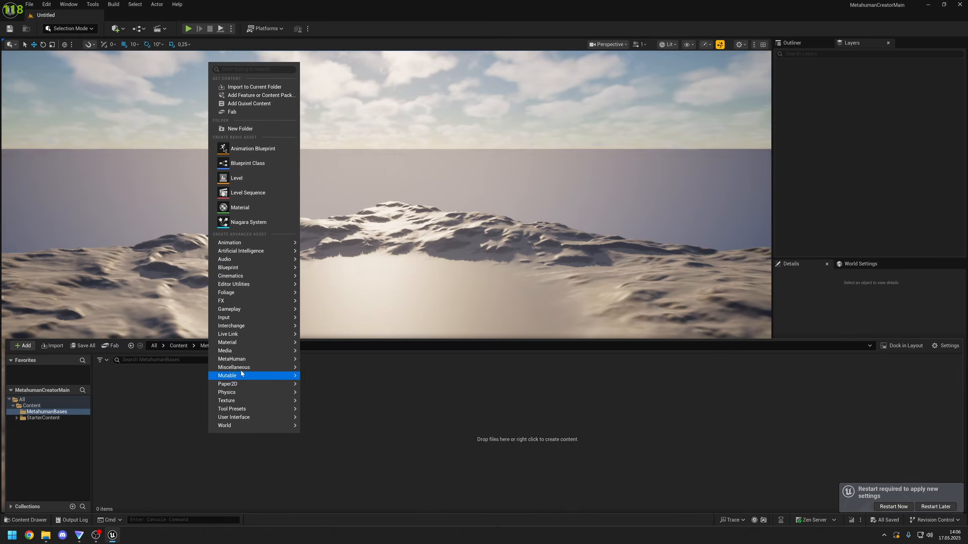
{"action": "mouse_move", "coordinate": [232, 361]}
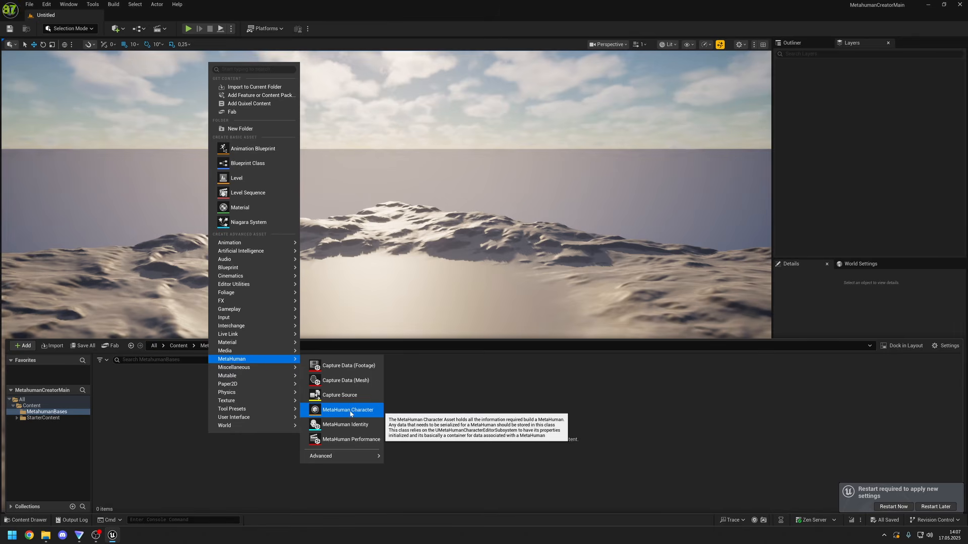
{"action": "left_click", "coordinate": [348, 412]}
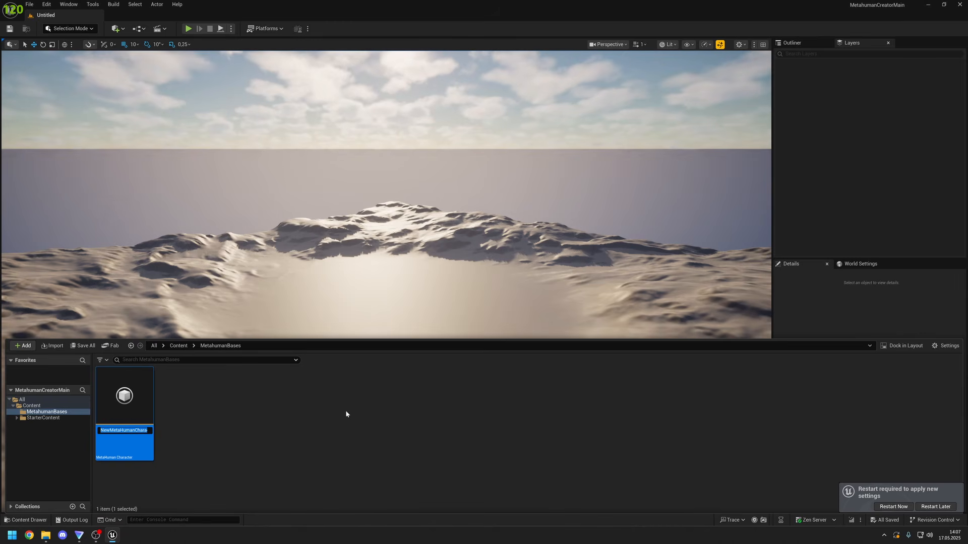
{"action": "type", "text": "Basic"}
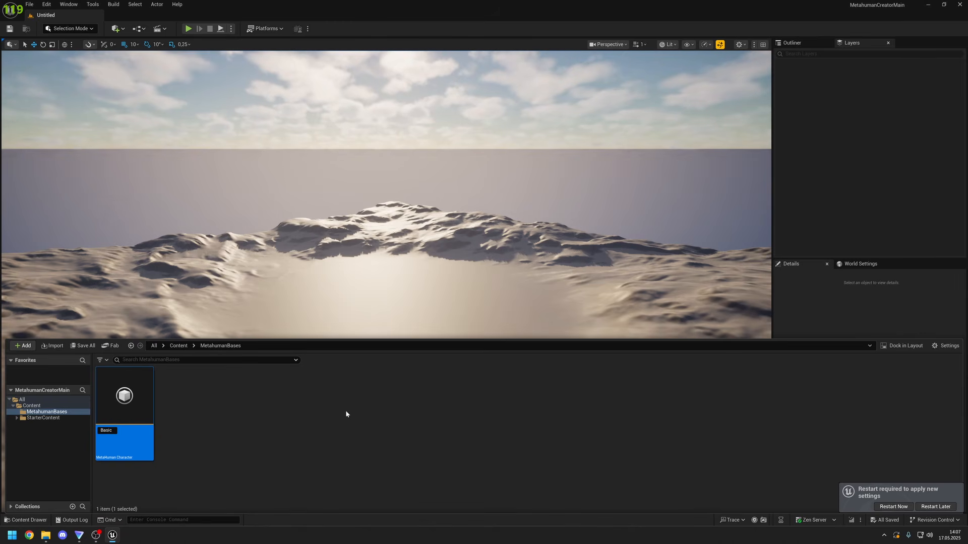
{"action": "type", "text": "Metahuman"}
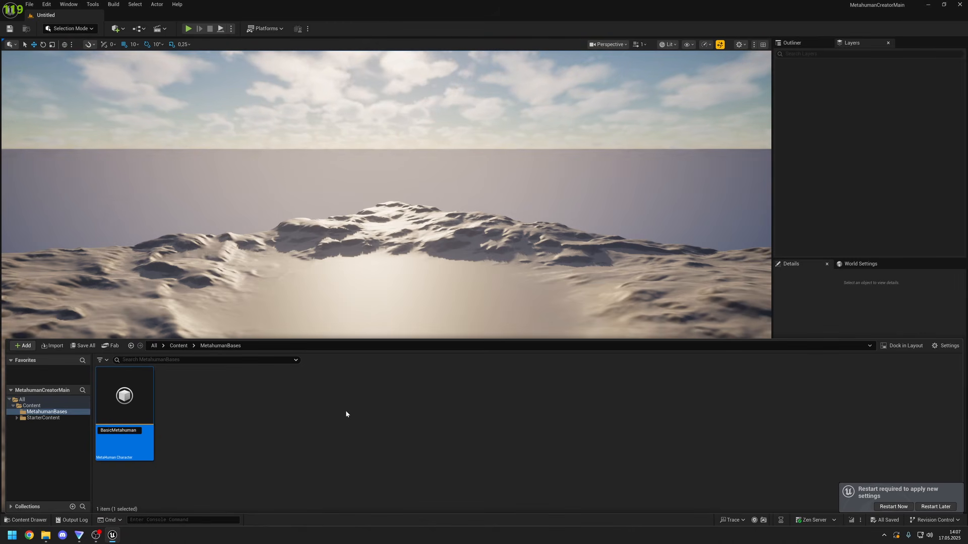
{"action": "key", "text": "Return"}
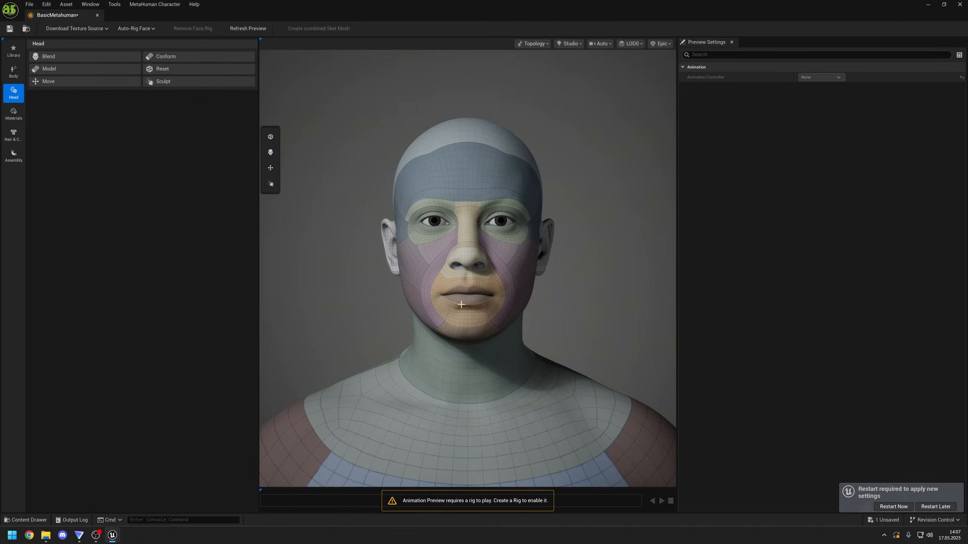
Examine the default character's face and upper body in the preview from near and far.
{"action": "left_click_drag", "start_coordinate": [461, 305], "coordinate": [432, 307]}
{"action": "scroll", "coordinate": [432, 307], "scroll_direction": "up", "scroll_amount": 5}
{"action": "scroll", "coordinate": [432, 307], "scroll_direction": "down", "scroll_amount": 6}
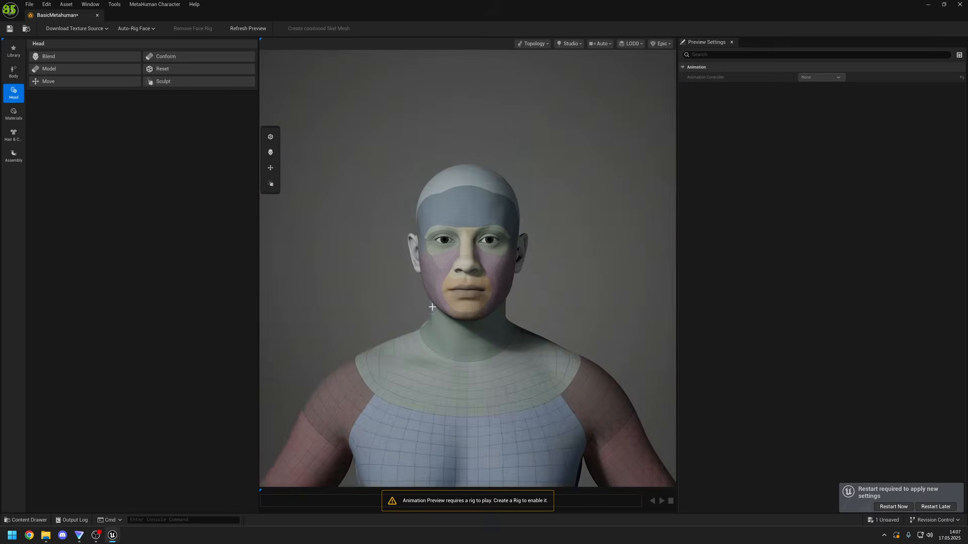
{"action": "mouse_move", "coordinate": [432, 307]}
{"action": "middle_mouse_down"}
{"action": "mouse_move", "coordinate": [422, 307]}
{"action": "mouse_move", "coordinate": [421, 324]}
{"action": "mouse_move", "coordinate": [432, 289]}
{"action": "middle_mouse_up"}
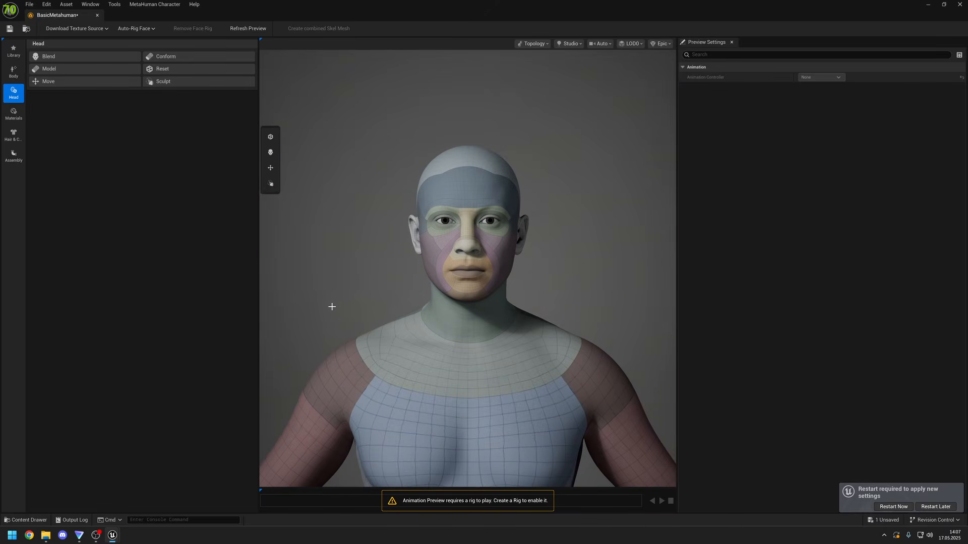
{"action": "scroll", "coordinate": [348, 298], "scroll_direction": "down", "scroll_amount": 2}
{"action": "scroll", "coordinate": [373, 300], "scroll_direction": "up", "scroll_amount": 5}
{"action": "scroll", "coordinate": [380, 303], "scroll_direction": "down", "scroll_amount": 6}
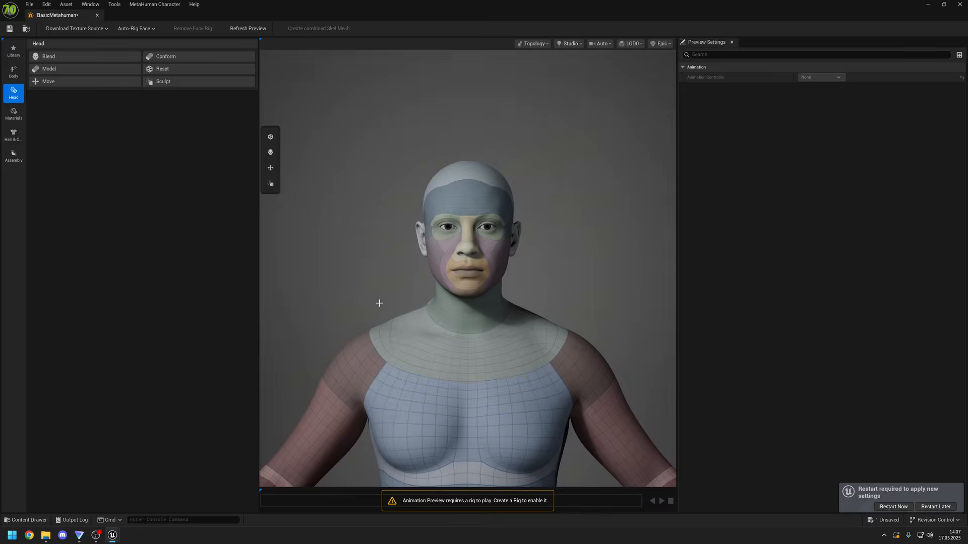
{"action": "scroll", "coordinate": [379, 303], "scroll_direction": "up", "scroll_amount": 3}
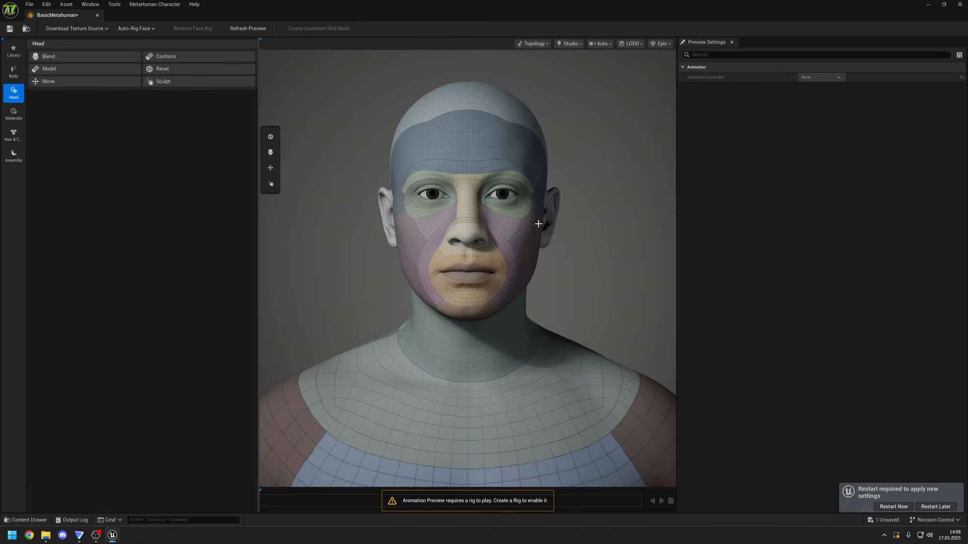
Review the editing tools for the body, materials, hair and clothing, and the character's assembly settings.
{"action": "left_click", "coordinate": [14, 72]}
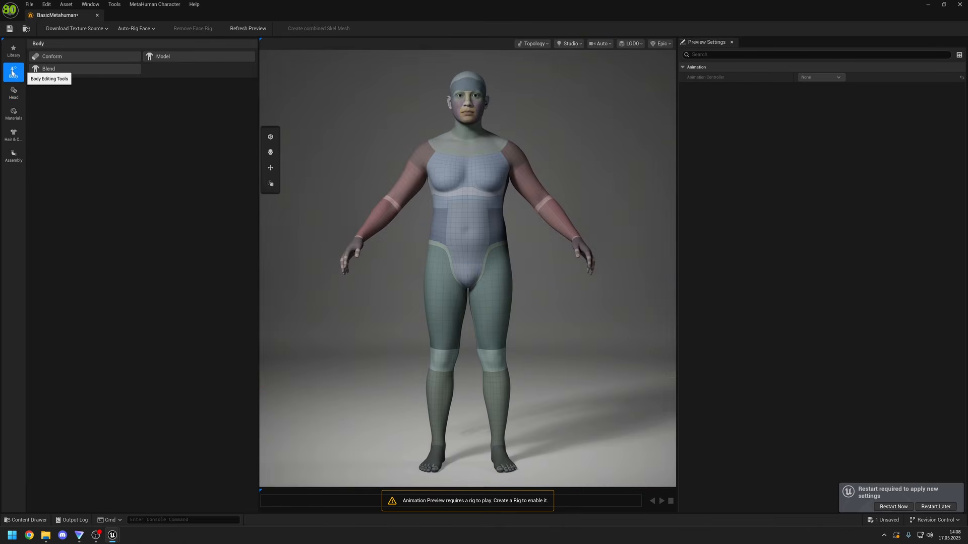
{"action": "left_click", "coordinate": [14, 112]}
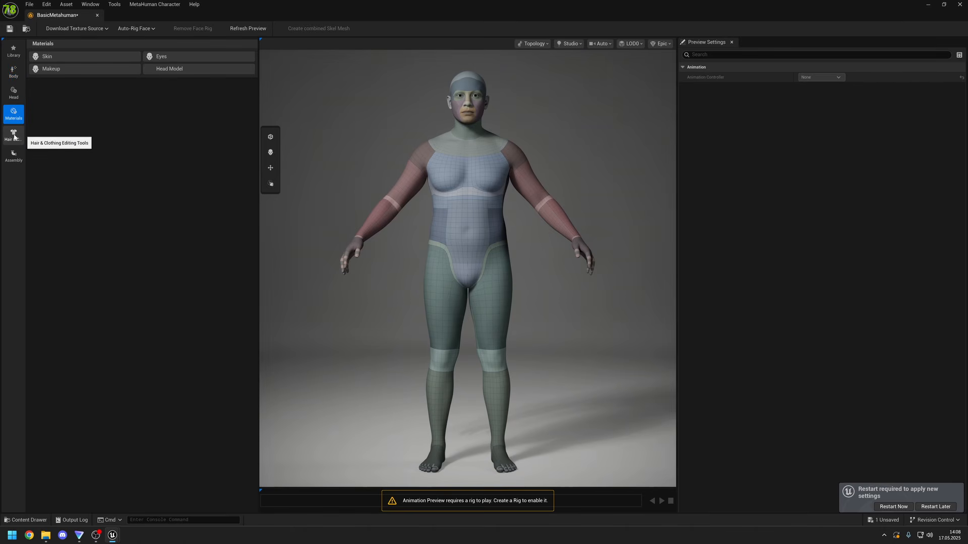
{"action": "left_click", "coordinate": [14, 135]}
{"action": "left_click", "coordinate": [13, 156]}
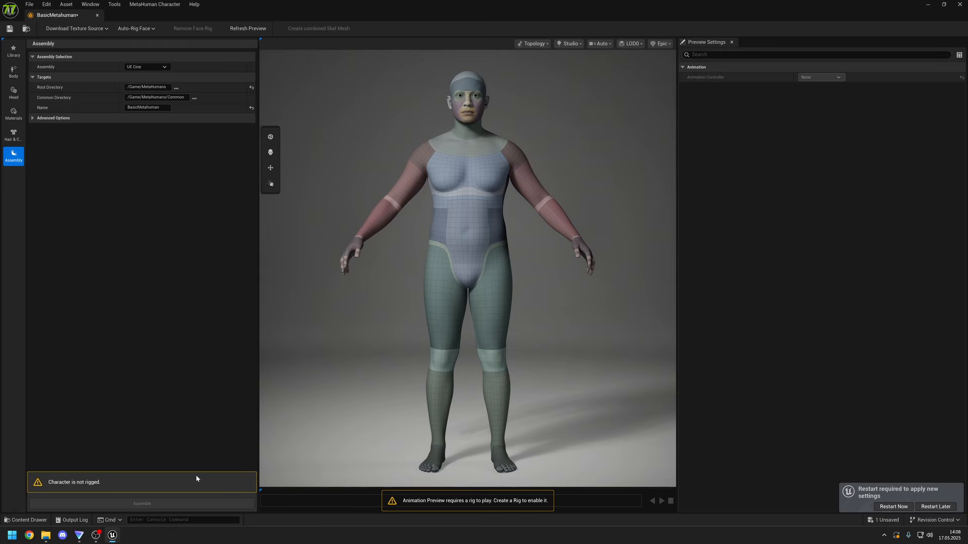
Review the head editing tools: Blend, Model with its teeth options, Conform, Reset and Sculpt.
{"action": "left_click", "coordinate": [14, 93]}
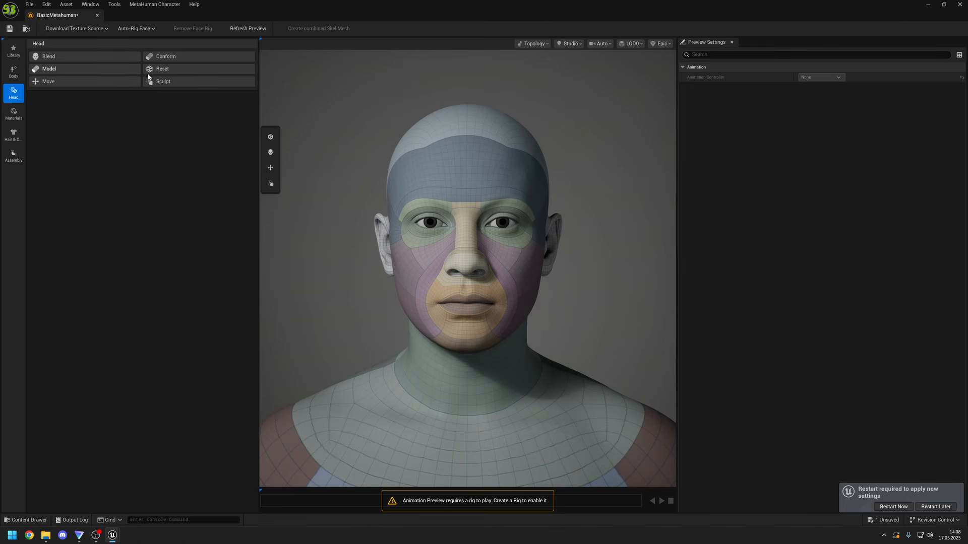
{"action": "left_click", "coordinate": [56, 59]}
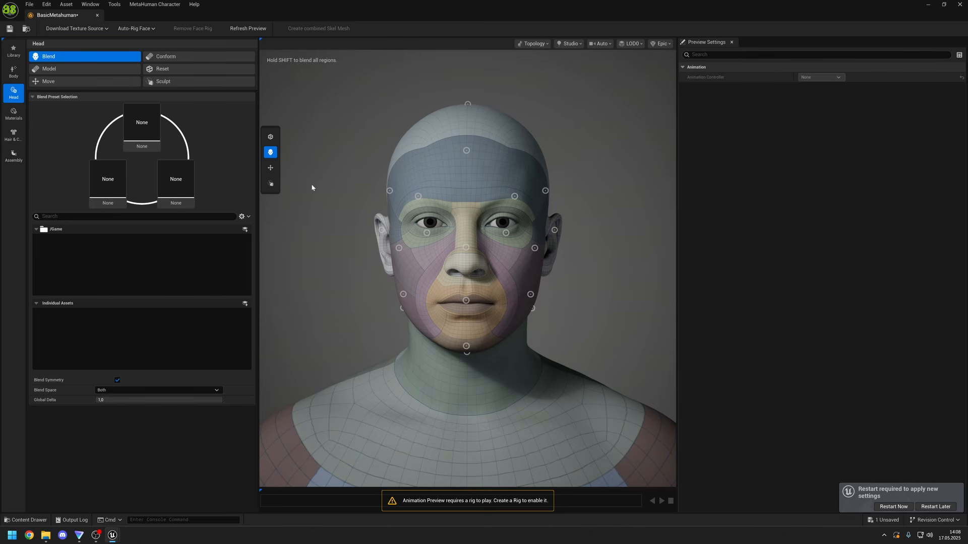
{"action": "left_click", "coordinate": [49, 69]}
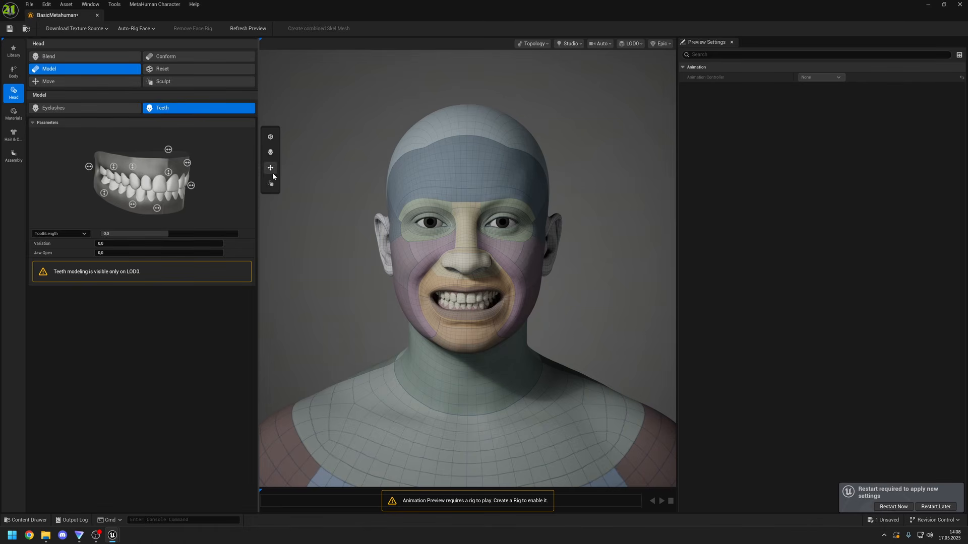
{"action": "left_click", "coordinate": [169, 57]}
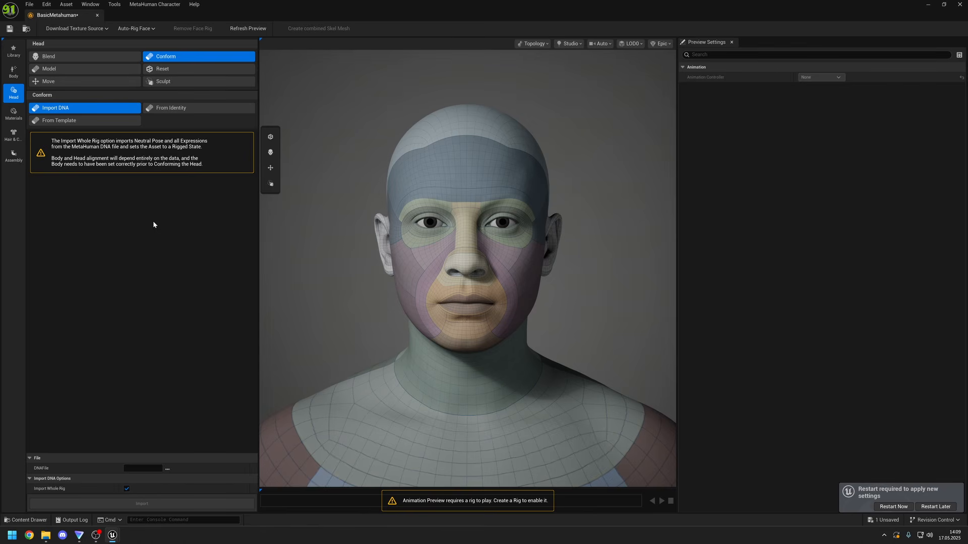
{"action": "left_click", "coordinate": [168, 69]}
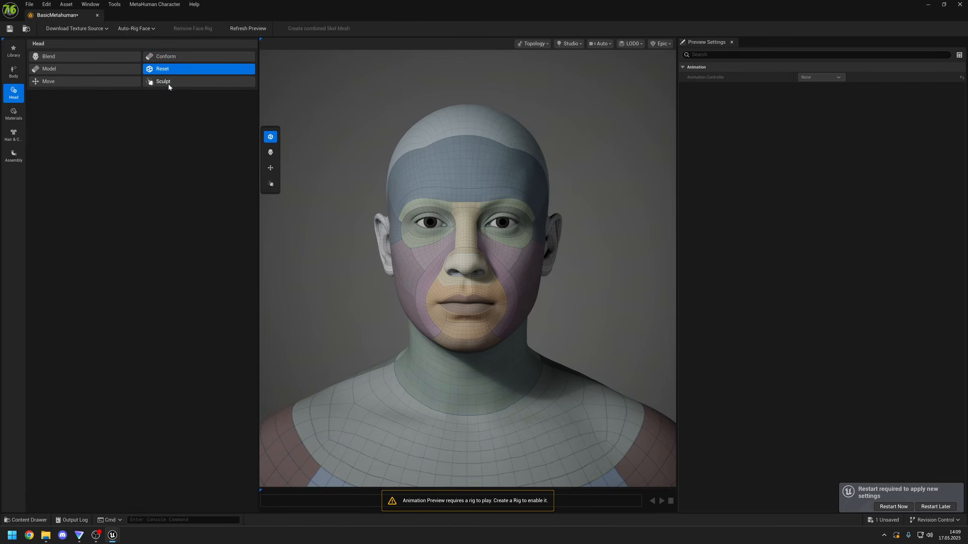
{"action": "left_click", "coordinate": [166, 83]}
Try reshaping the nose area with the head's Move manipulators, undoing the first adjustment.
{"action": "left_click", "coordinate": [96, 82]}
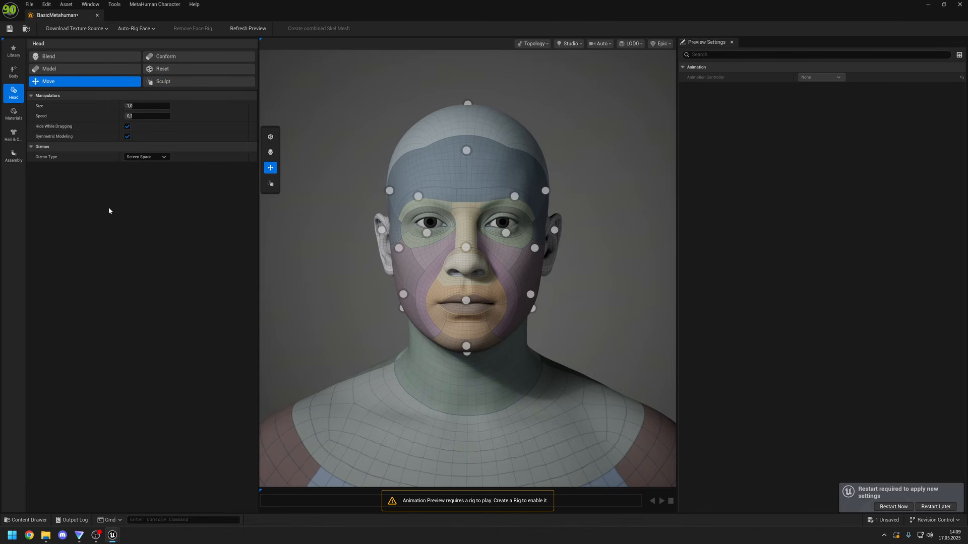
{"action": "left_click_drag", "start_coordinate": [492, 222], "coordinate": [546, 249]}
{"action": "key", "text": "ctrl+z"}
{"action": "left_click_drag", "start_coordinate": [549, 236], "coordinate": [550, 248]}
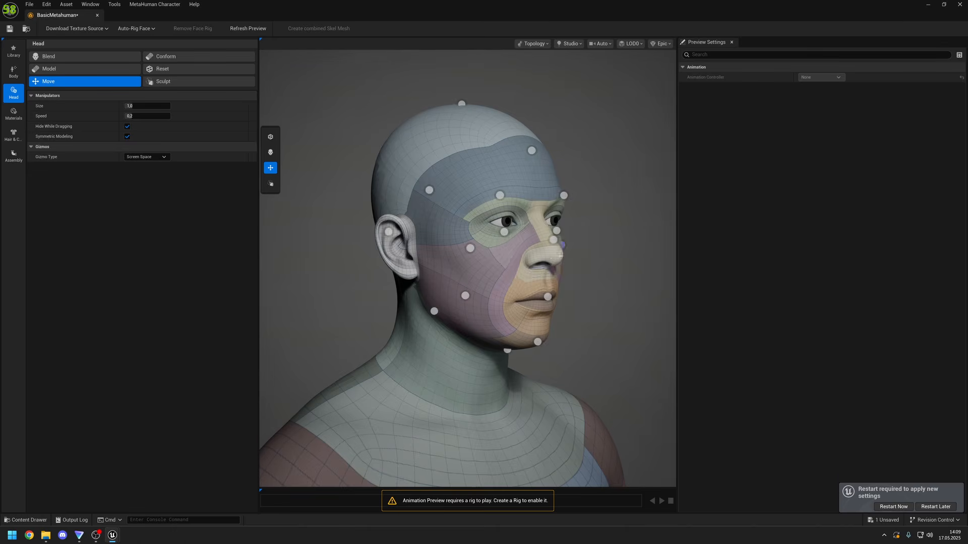
Try sculpting the mouth with symmetric Sculpt control points, and reset the head to its default shape.
{"action": "left_click", "coordinate": [157, 82]}
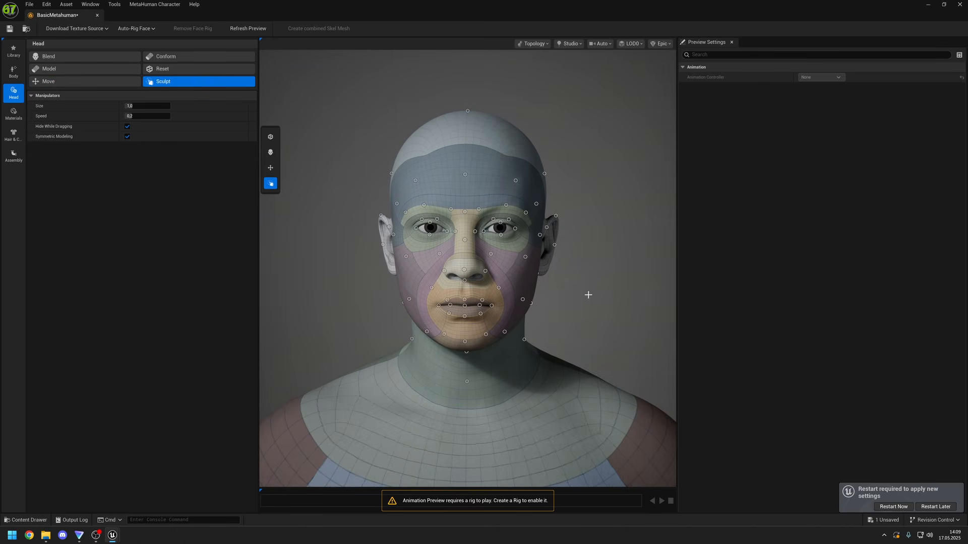
{"action": "left_click_drag", "start_coordinate": [588, 295], "coordinate": [510, 294]}
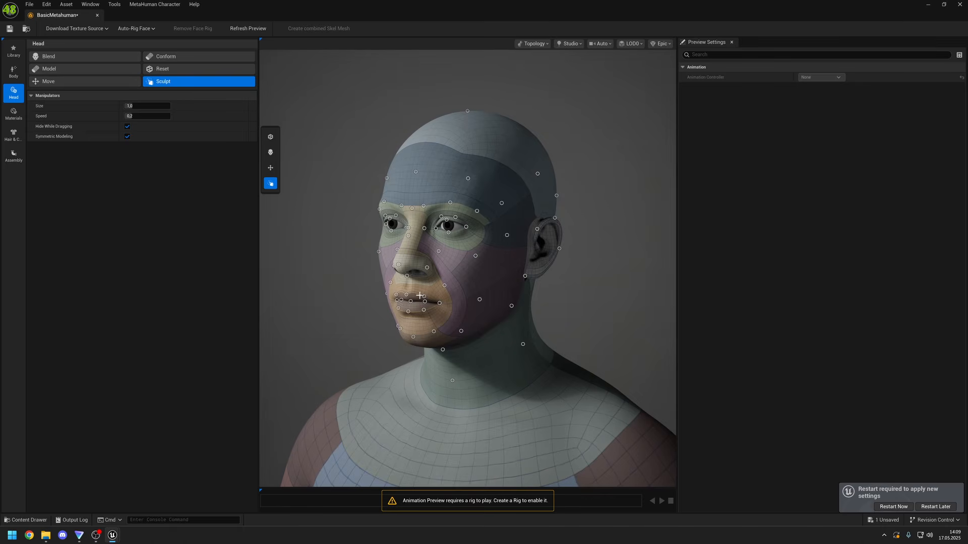
{"action": "left_click_drag", "start_coordinate": [405, 295], "coordinate": [446, 298]}
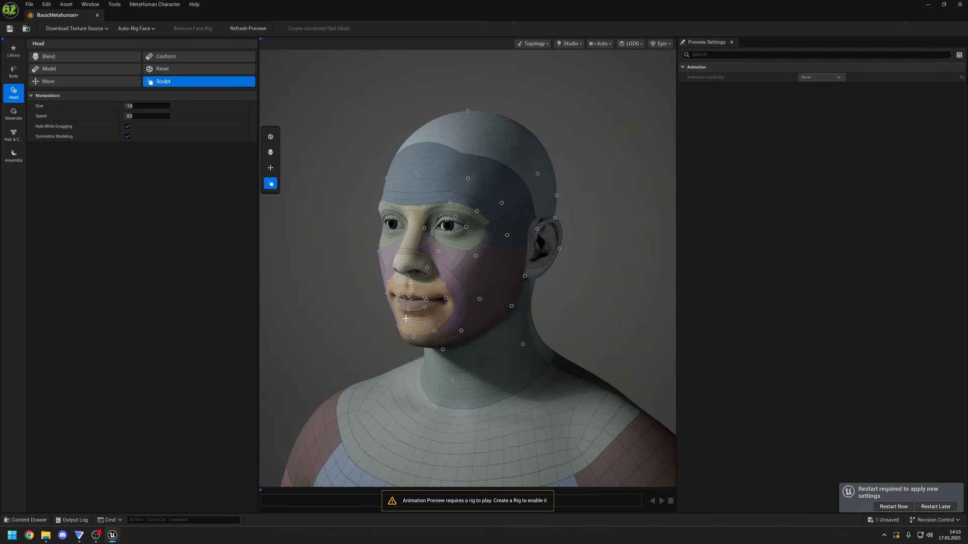
{"action": "left_click_drag", "start_coordinate": [328, 325], "coordinate": [407, 325]}
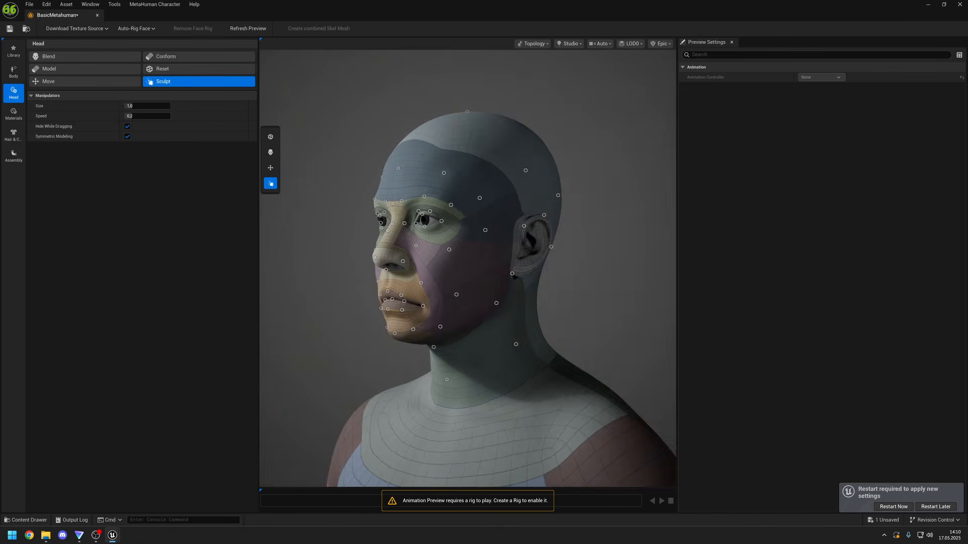
{"action": "left_click_drag", "start_coordinate": [374, 334], "coordinate": [436, 335]}
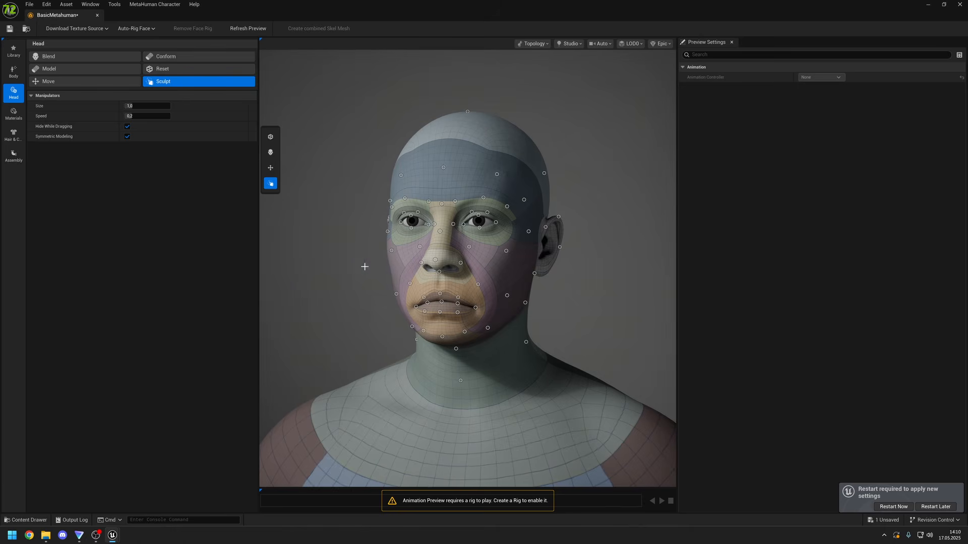
{"action": "left_click_drag", "start_coordinate": [364, 266], "coordinate": [417, 326]}
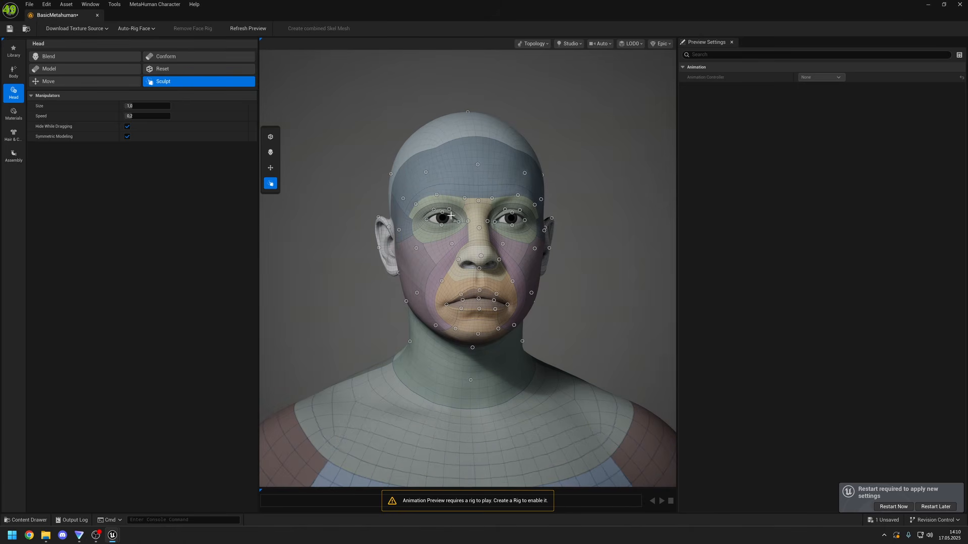
{"action": "left_click", "coordinate": [171, 69]}
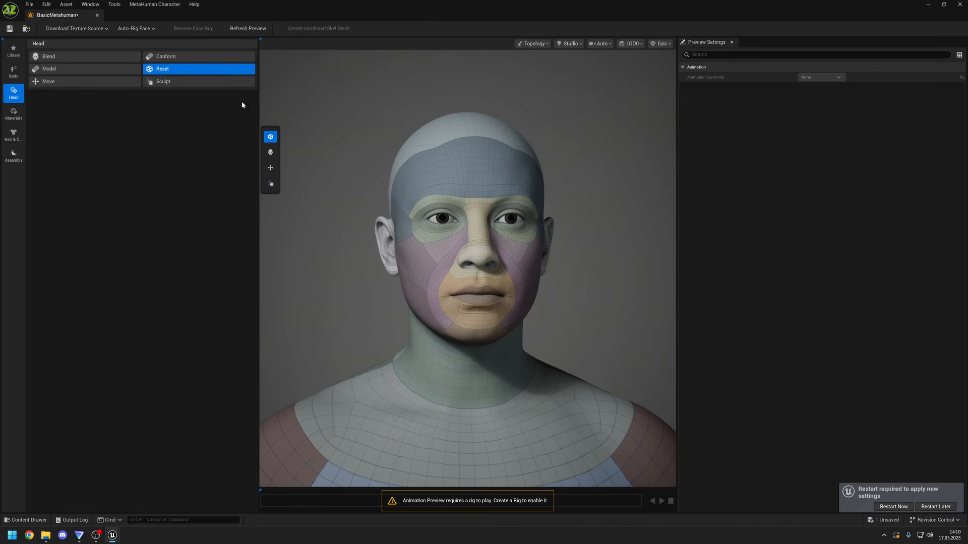
{"action": "left_click_drag", "start_coordinate": [480, 286], "coordinate": [448, 286]}
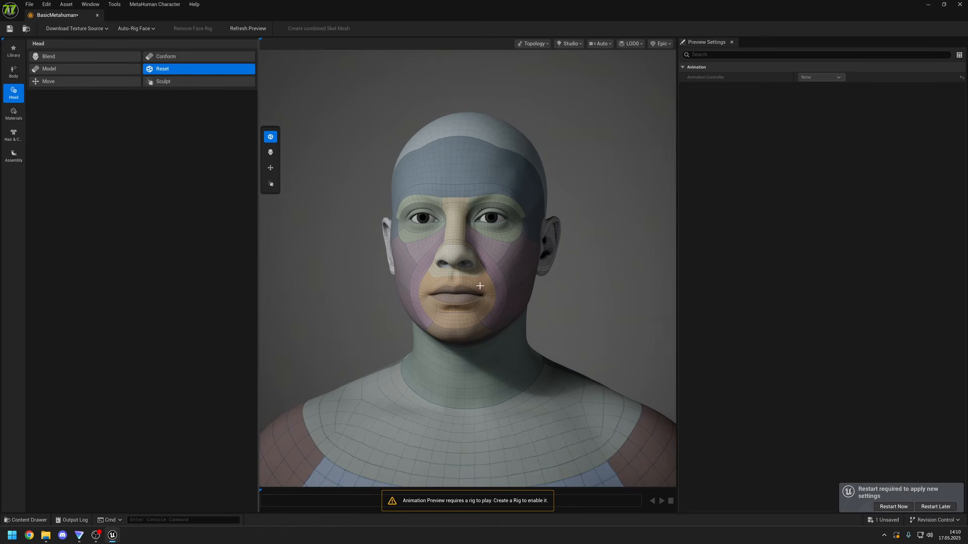
Try reshaping the nose with the Move manipulators while viewing the head from the side.
{"action": "left_click", "coordinate": [161, 82]}
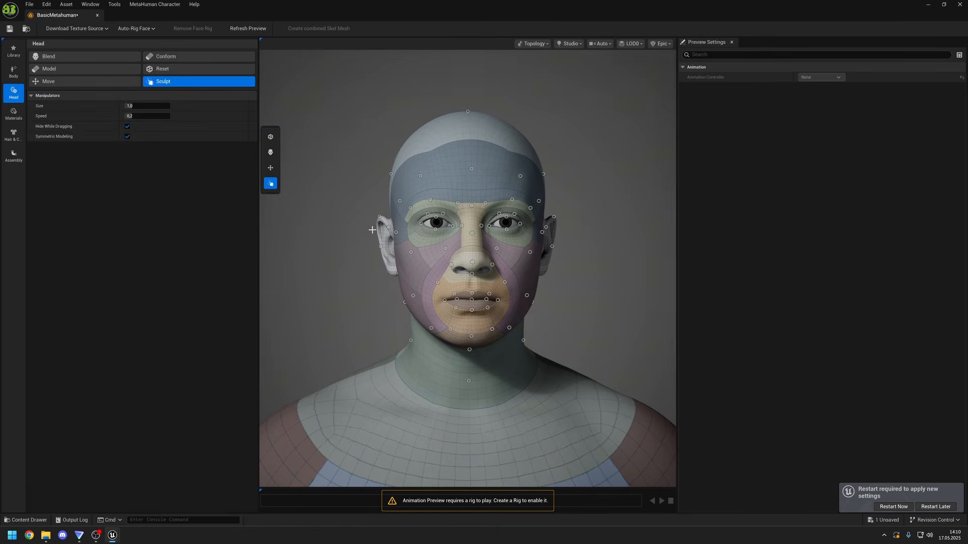
{"action": "left_click_drag", "start_coordinate": [431, 250], "coordinate": [503, 251]}
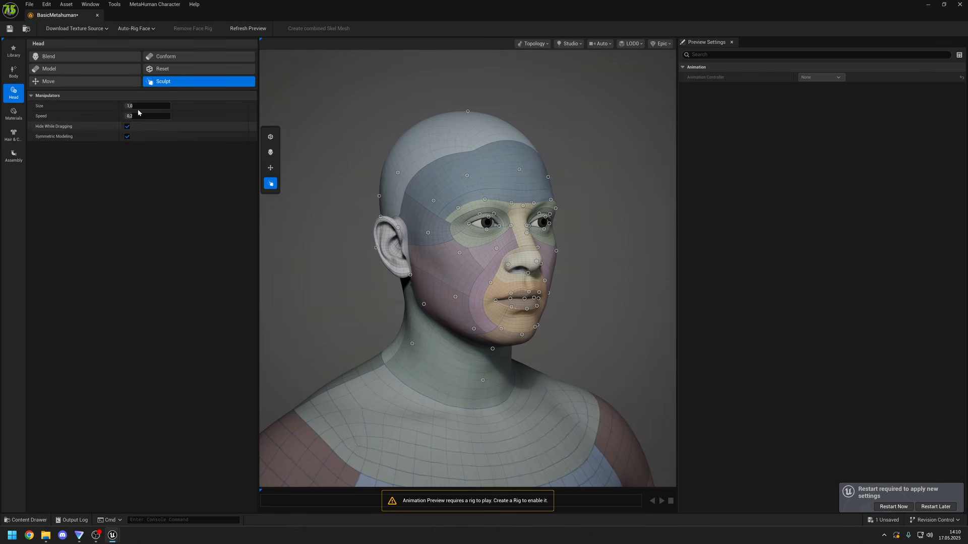
{"action": "left_click", "coordinate": [108, 83]}
{"action": "mouse_move", "coordinate": [572, 261]}
{"action": "left_mouse_down"}
{"action": "mouse_move", "coordinate": [591, 261]}
{"action": "mouse_move", "coordinate": [555, 247]}
{"action": "mouse_move", "coordinate": [563, 242]}
{"action": "mouse_move", "coordinate": [551, 250]}
{"action": "mouse_move", "coordinate": [566, 241]}
{"action": "mouse_move", "coordinate": [565, 252]}
{"action": "left_mouse_up"}
{"action": "mouse_move", "coordinate": [535, 248]}
{"action": "left_mouse_down"}
{"action": "mouse_move", "coordinate": [528, 252]}
{"action": "mouse_move", "coordinate": [536, 244]}
{"action": "left_mouse_up"}
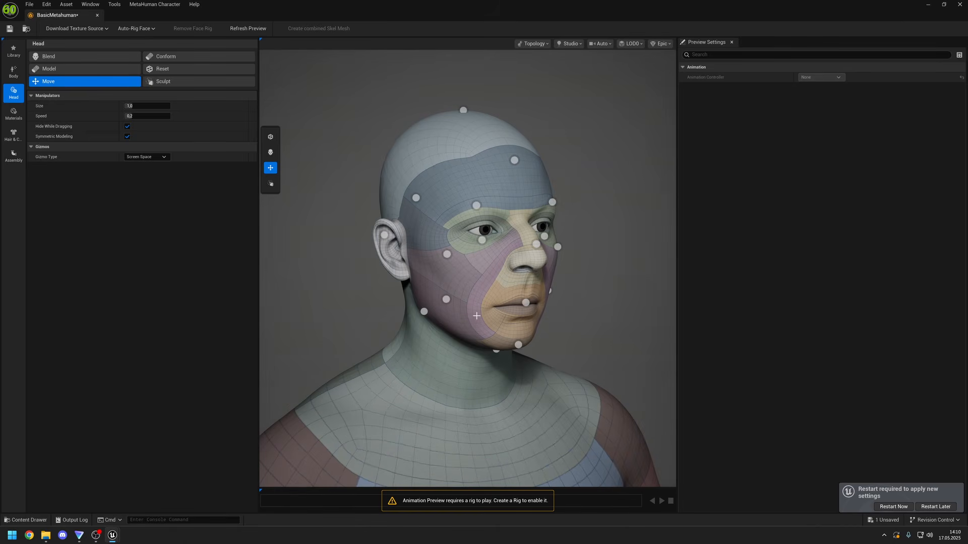
{"action": "left_click_drag", "start_coordinate": [618, 304], "coordinate": [489, 299]}
{"action": "left_click_drag", "start_coordinate": [489, 298], "coordinate": [484, 299]}
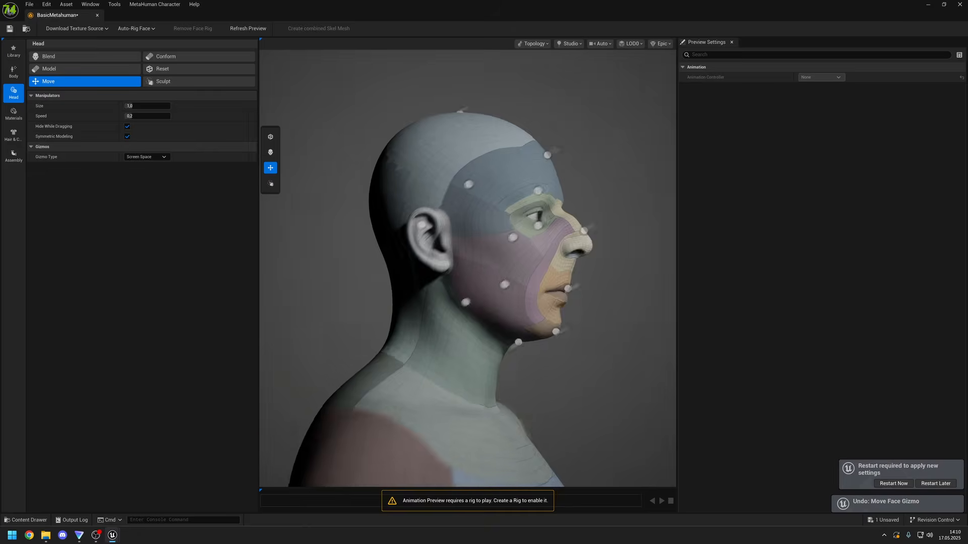
Examine the head in the preview from the front and in profile, near and far.
{"action": "left_click_drag", "start_coordinate": [786, 329], "coordinate": [694, 330]}
{"action": "scroll", "coordinate": [505, 337], "scroll_direction": "down", "scroll_amount": 8}
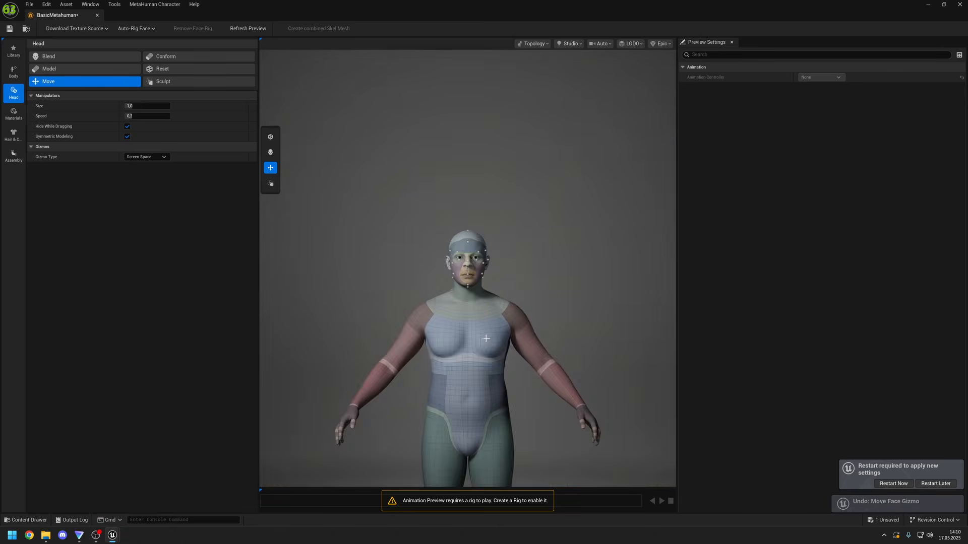
{"action": "scroll", "coordinate": [508, 340], "scroll_direction": "up", "scroll_amount": 7}
{"action": "scroll", "coordinate": [508, 339], "scroll_direction": "down", "scroll_amount": 8}
{"action": "scroll", "coordinate": [508, 340], "scroll_direction": "up", "scroll_amount": 8}
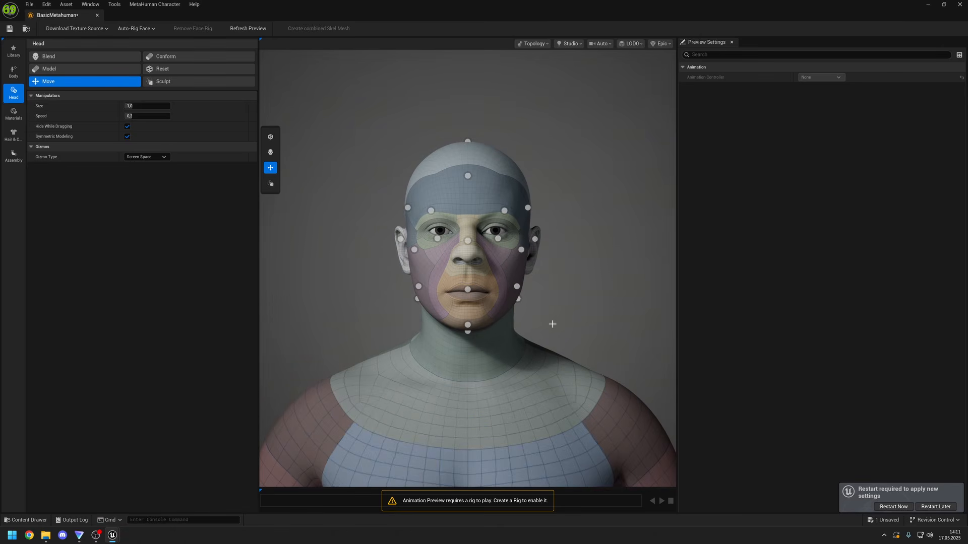
{"action": "left_click_drag", "start_coordinate": [553, 324], "coordinate": [494, 323]}
{"action": "left_click_drag", "start_coordinate": [398, 328], "coordinate": [394, 328]}
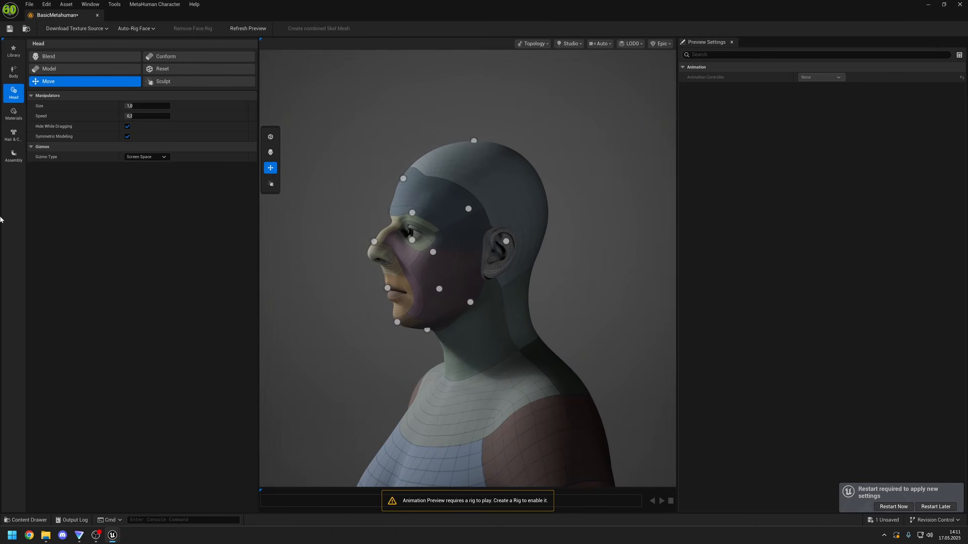
Review the body's Conform import options and open its parametric Model controls.
{"action": "left_click", "coordinate": [13, 72]}
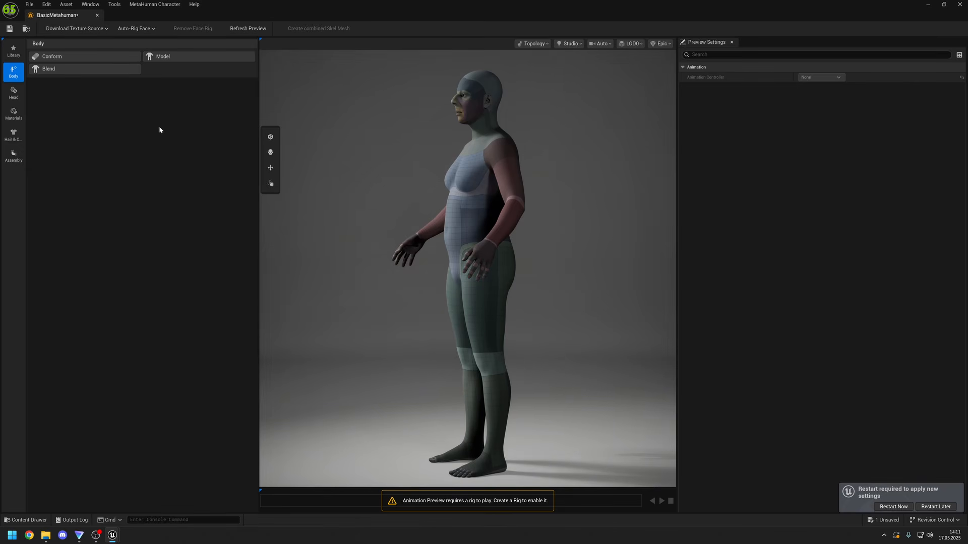
{"action": "left_click", "coordinate": [61, 58]}
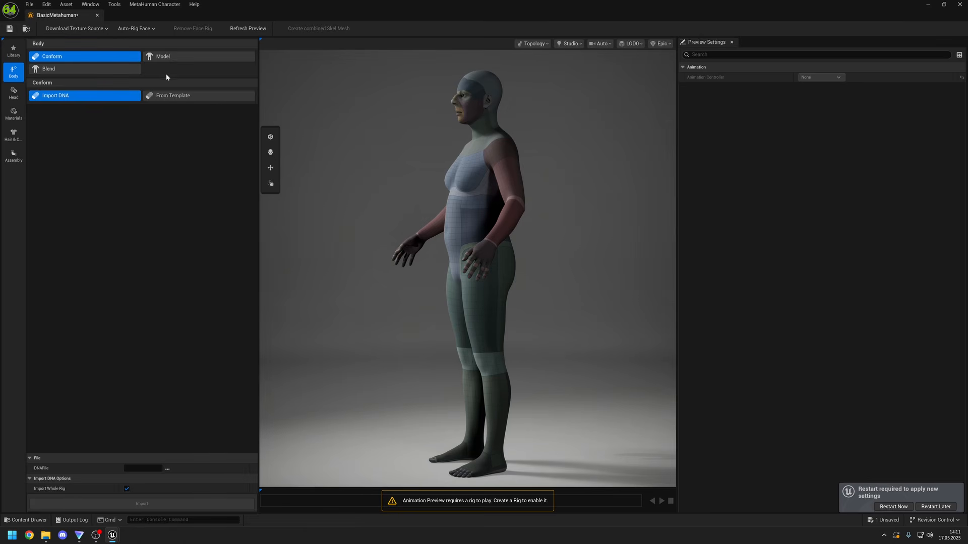
{"action": "left_click", "coordinate": [176, 55]}
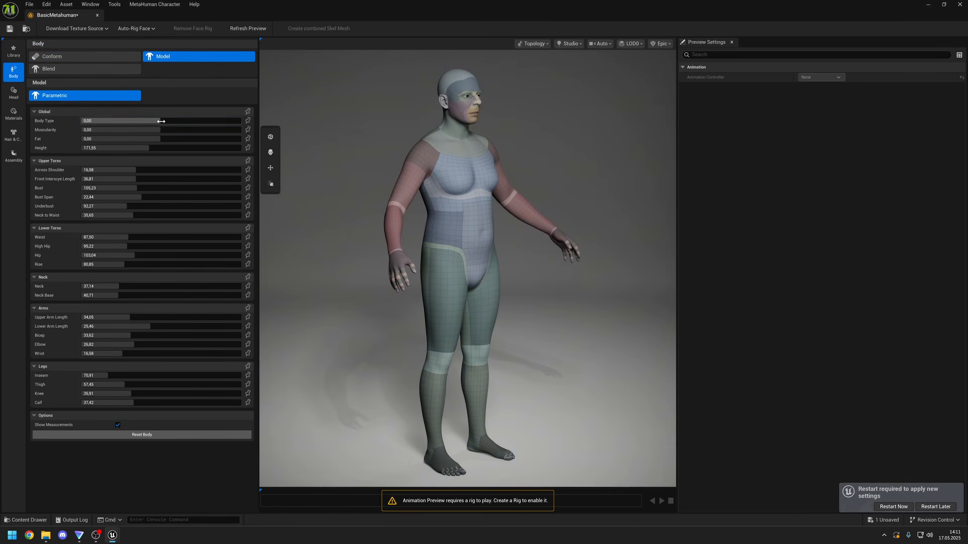
Try raising the global Body Type to 3.698, inspect the body, and reset the body to its defaults.
{"action": "left_click_drag", "start_coordinate": [161, 122], "coordinate": [240, 130]}
{"action": "key", "text": "ctrl+z"}
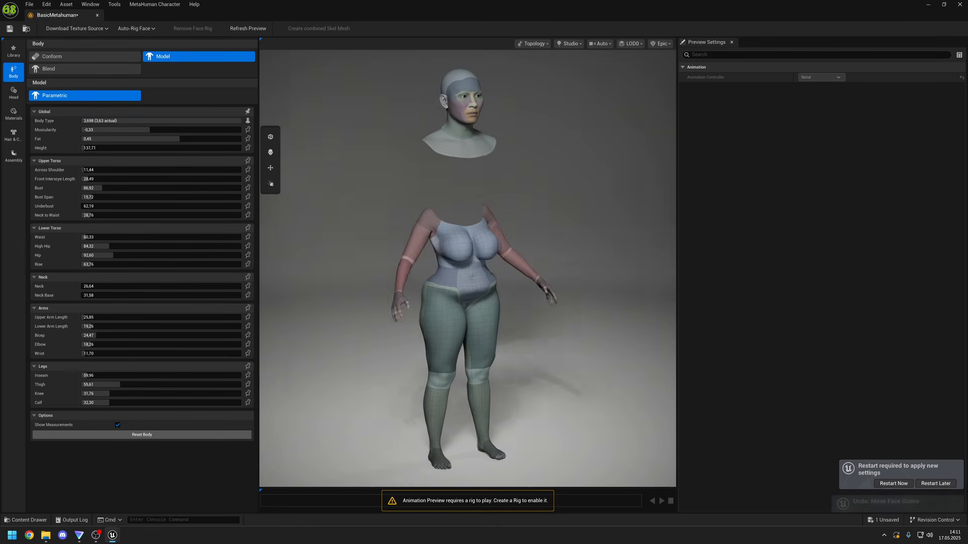
{"action": "left_click_drag", "start_coordinate": [232, 121], "coordinate": [241, 122]}
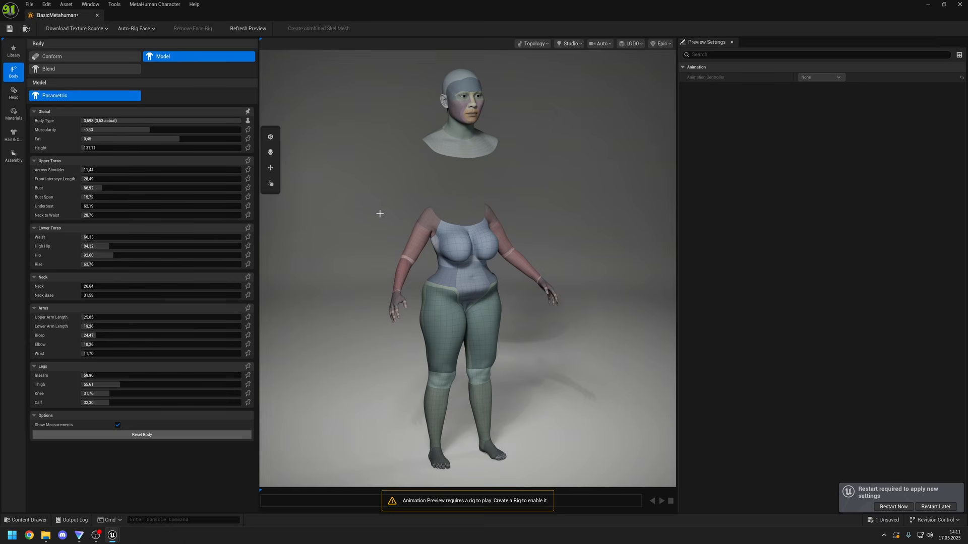
{"action": "left_click_drag", "start_coordinate": [436, 269], "coordinate": [546, 311]}
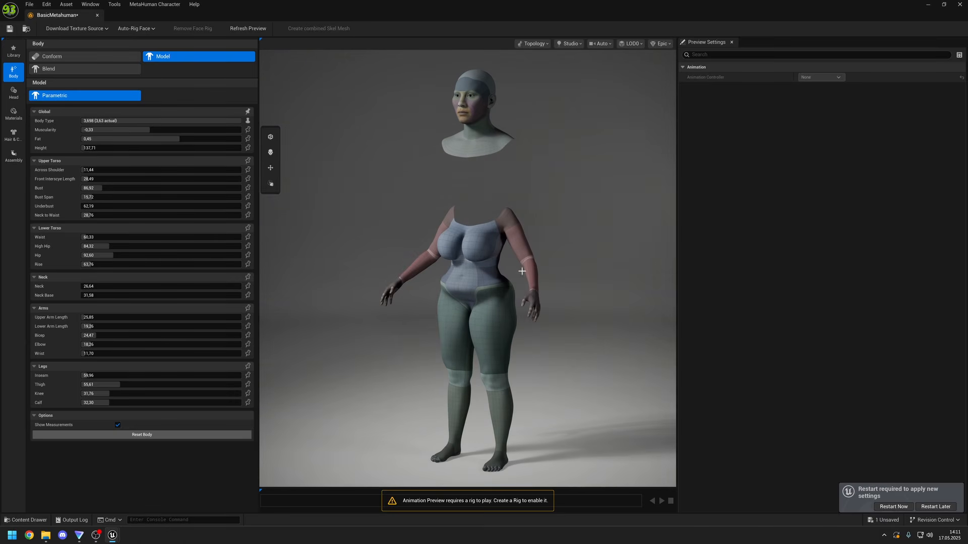
{"action": "left_click", "coordinate": [138, 437]}
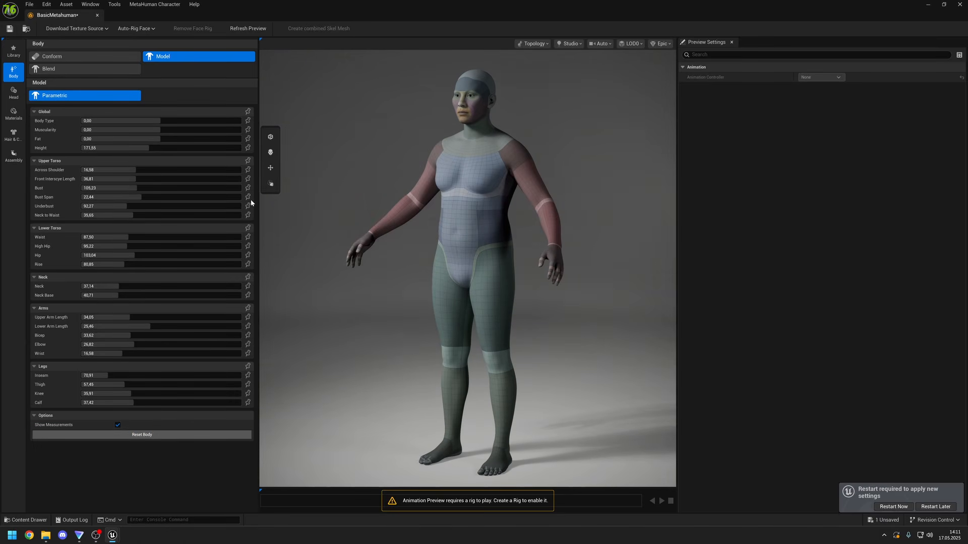
{"action": "left_click_drag", "start_coordinate": [370, 183], "coordinate": [409, 186]}
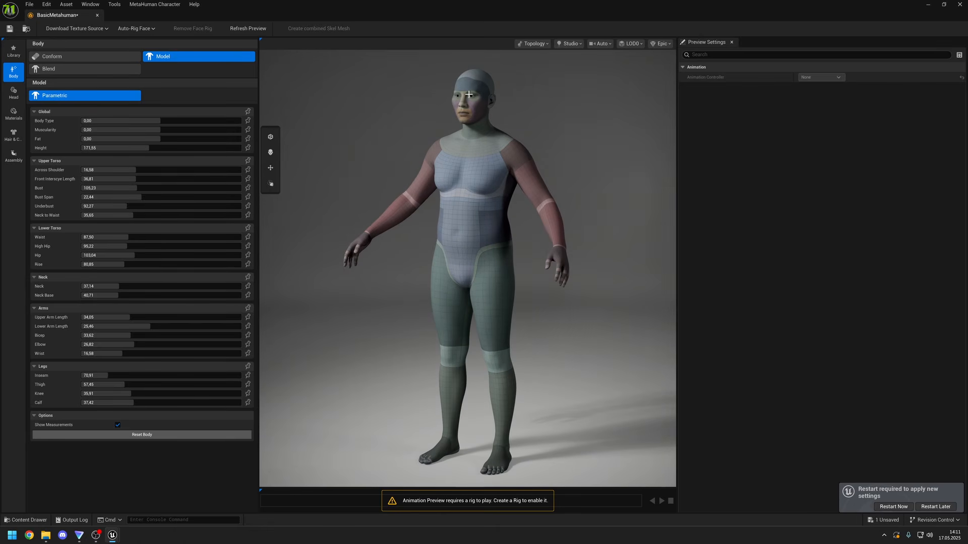
Return to head editing and reset the head to its default shape.
{"action": "left_click", "coordinate": [14, 93]}
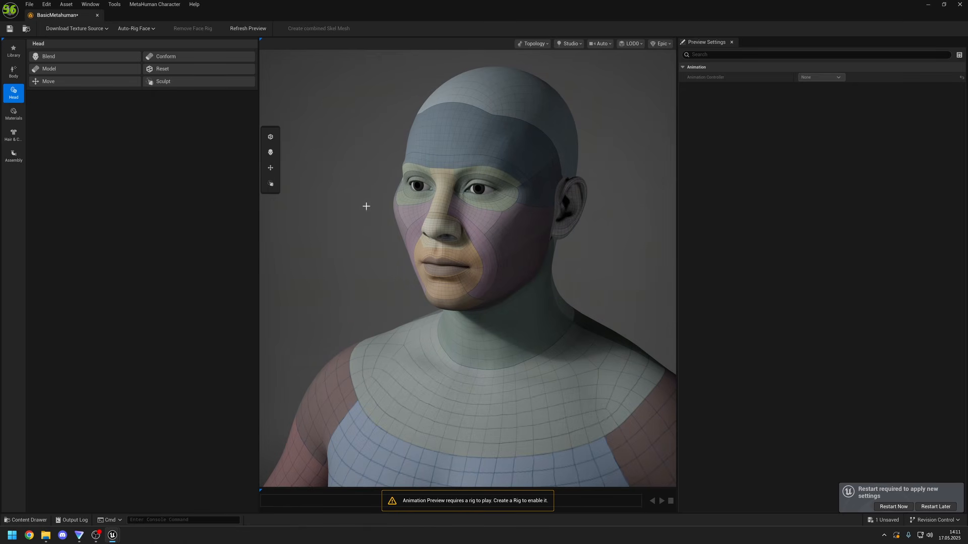
{"action": "left_click", "coordinate": [271, 136]}
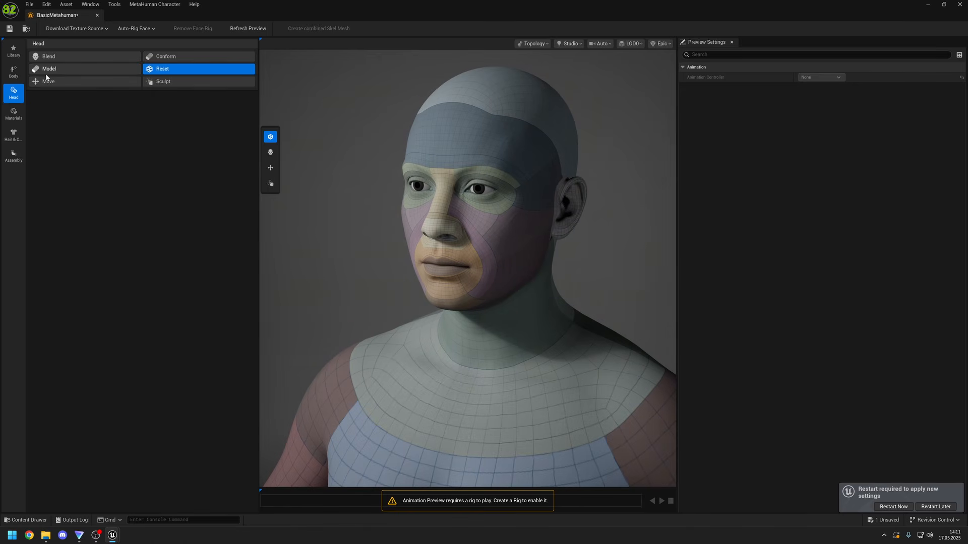
Use the Move tool on the head to pull the nose manipulator slightly outward in profile.
{"action": "left_click", "coordinate": [271, 168]}
{"action": "left_click_drag", "start_coordinate": [378, 235], "coordinate": [314, 233]}
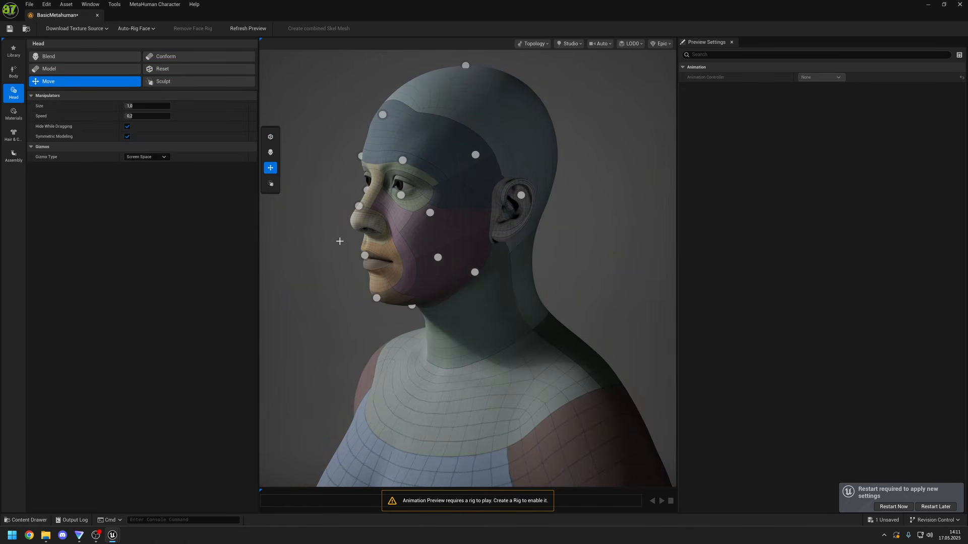
{"action": "key", "text": "ctrl+z"}
{"action": "left_click_drag", "start_coordinate": [327, 282], "coordinate": [304, 282]}
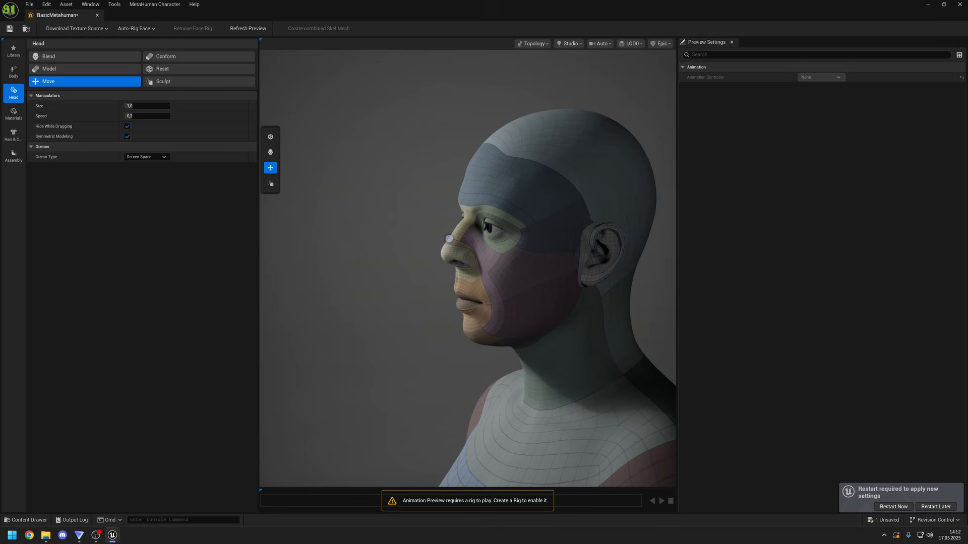
{"action": "left_click_drag", "start_coordinate": [449, 235], "coordinate": [443, 238]}
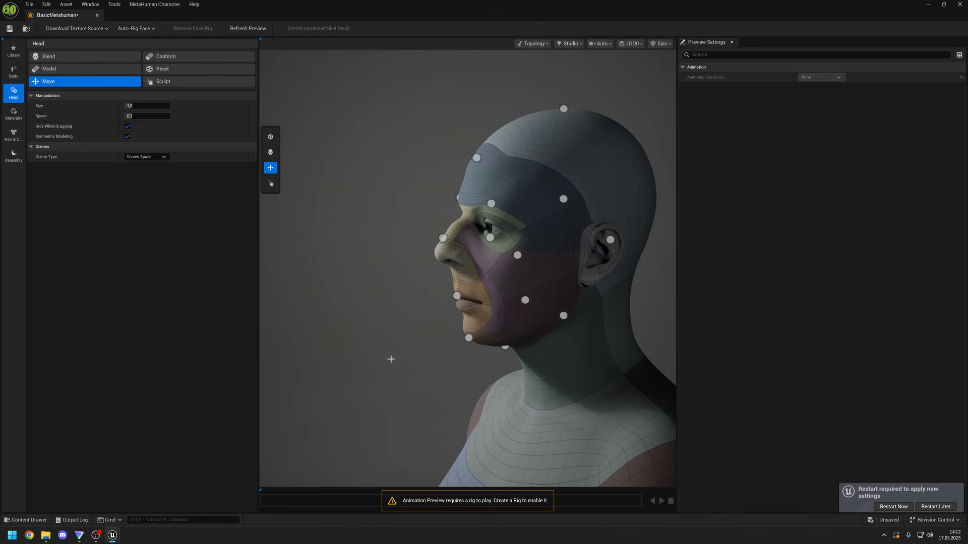
{"action": "left_click_drag", "start_coordinate": [383, 390], "coordinate": [378, 370]}
Try raising the Lower Torso Hip measurement to 104.791 in the parametric body model and undo the change.
{"action": "left_click", "coordinate": [14, 73]}
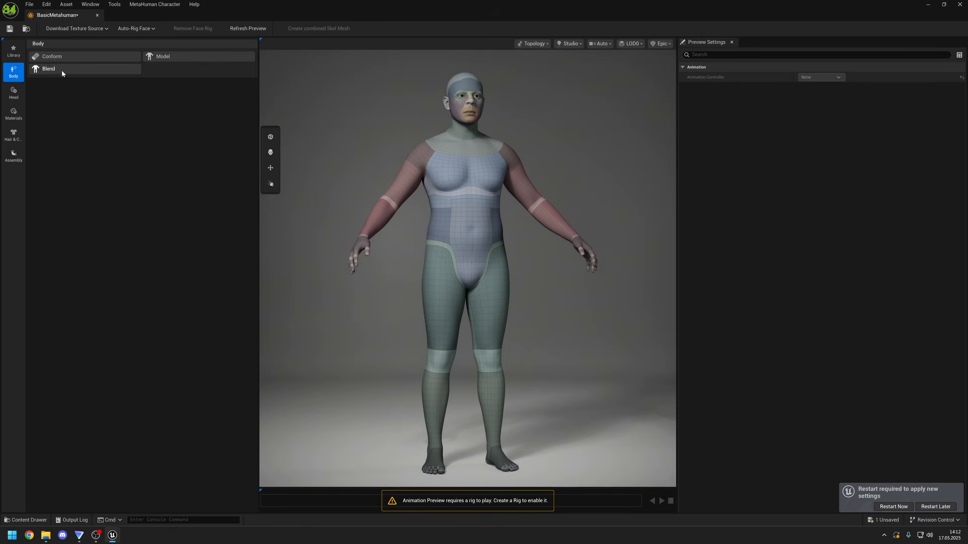
{"action": "left_click", "coordinate": [62, 72]}
{"action": "left_click", "coordinate": [157, 57]}
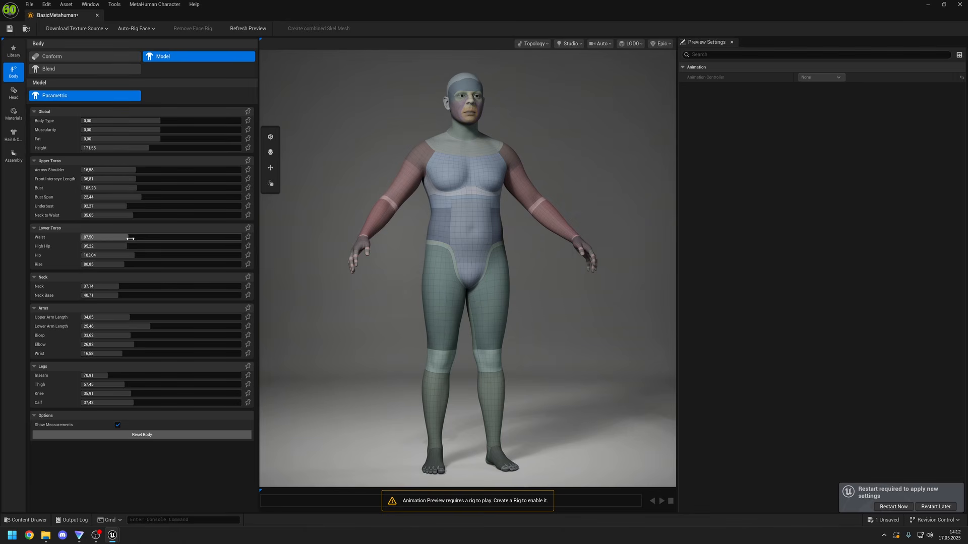
{"action": "mouse_move", "coordinate": [132, 255]}
{"action": "left_mouse_down"}
{"action": "mouse_move", "coordinate": [239, 255]}
{"action": "mouse_move", "coordinate": [125, 255]}
{"action": "mouse_move", "coordinate": [137, 255]}
{"action": "left_mouse_up"}
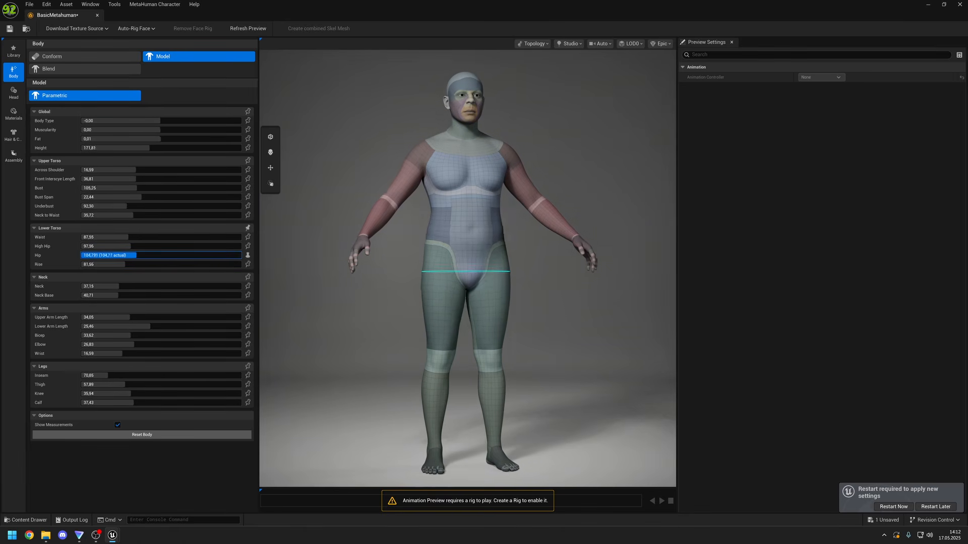
{"action": "mouse_move", "coordinate": [447, 209]}
{"action": "left_mouse_down"}
{"action": "mouse_move", "coordinate": [549, 211]}
{"action": "mouse_move", "coordinate": [447, 210]}
{"action": "left_mouse_up"}
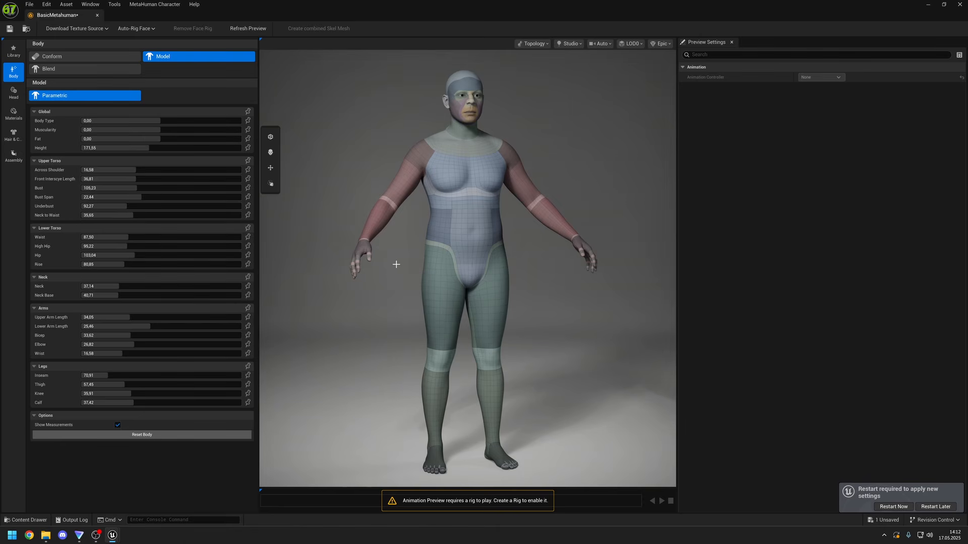
{"action": "left_click_drag", "start_coordinate": [396, 264], "coordinate": [348, 265]}
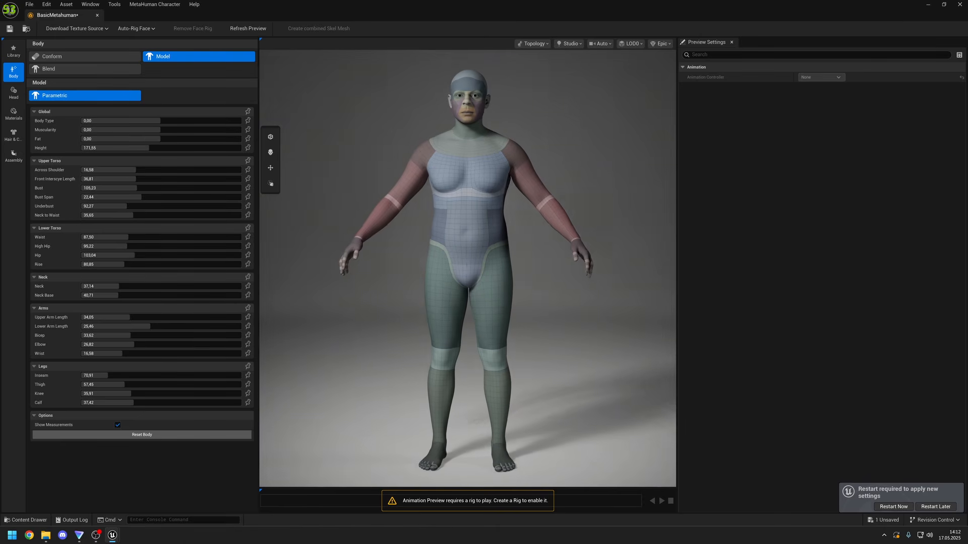
Lighten the character's skin tone to U 0.2 and V 0.0 in the Skin materials.
{"action": "left_click", "coordinate": [16, 113]}
{"action": "left_click", "coordinate": [64, 57]}
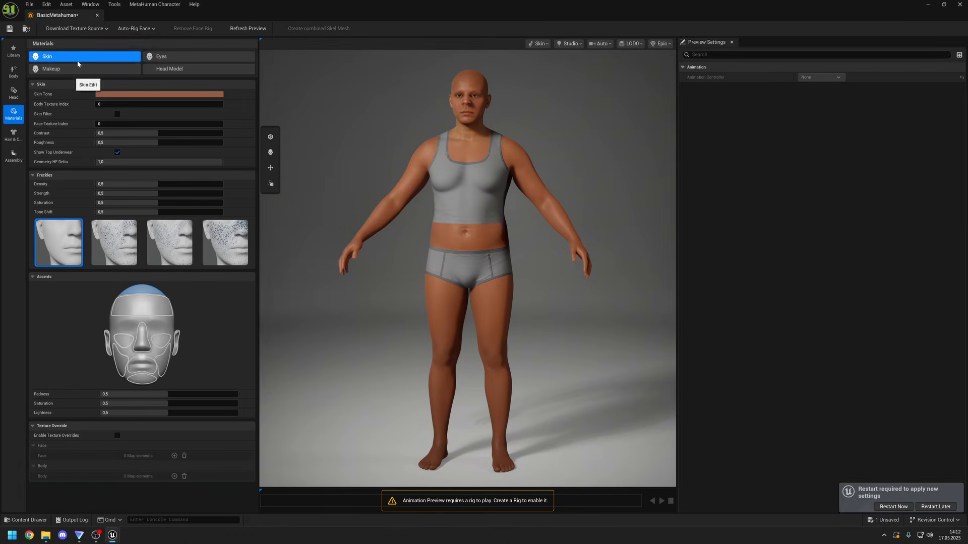
{"action": "left_click", "coordinate": [123, 95]}
{"action": "left_click", "coordinate": [167, 115]}
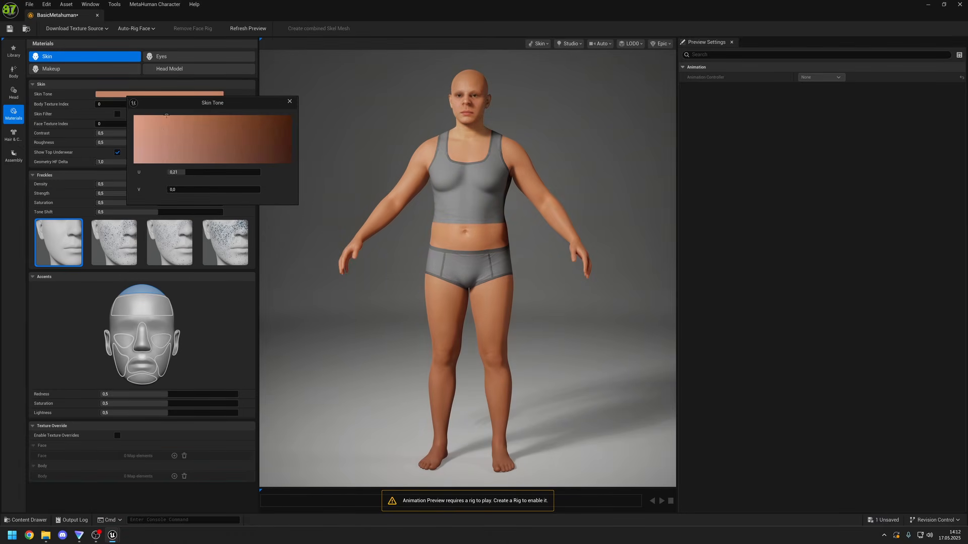
{"action": "mouse_move", "coordinate": [166, 116]}
{"action": "left_mouse_down"}
{"action": "mouse_move", "coordinate": [159, 128]}
{"action": "mouse_move", "coordinate": [237, 127]}
{"action": "mouse_move", "coordinate": [164, 116]}
{"action": "left_mouse_up"}
{"action": "left_click_drag", "start_coordinate": [565, 278], "coordinate": [264, 287]}
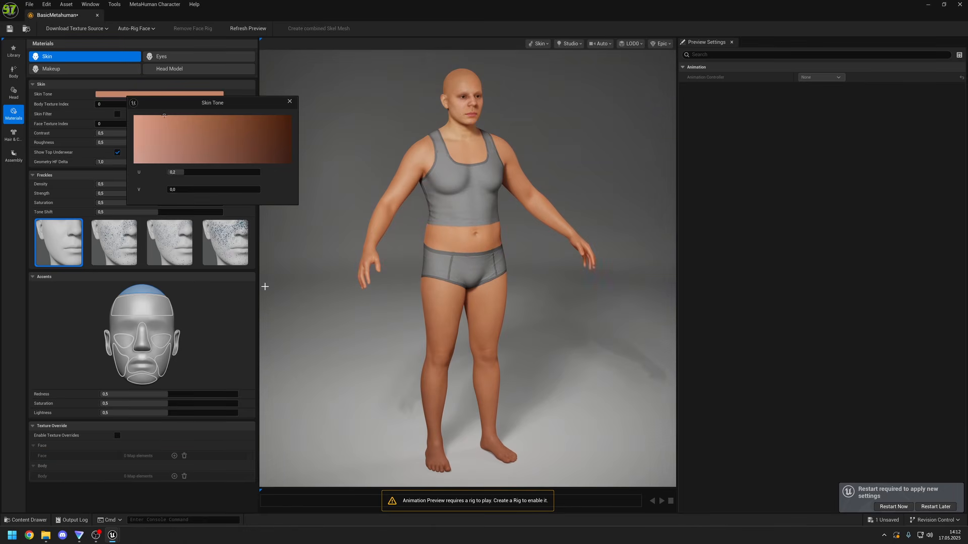
{"action": "left_click", "coordinate": [289, 101]}
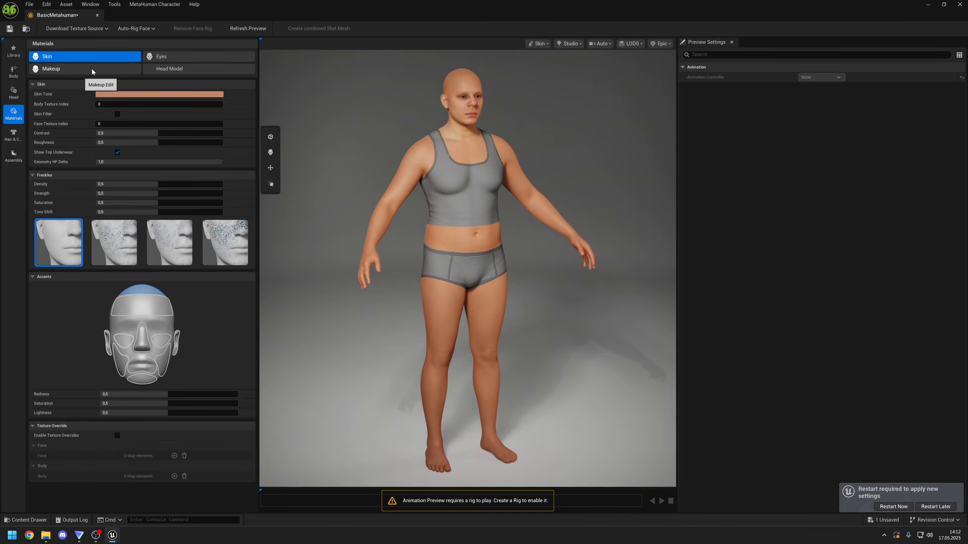
Review the Head Model teeth material settings and browse the available Hair & Clothing assets.
{"action": "left_click", "coordinate": [162, 69]}
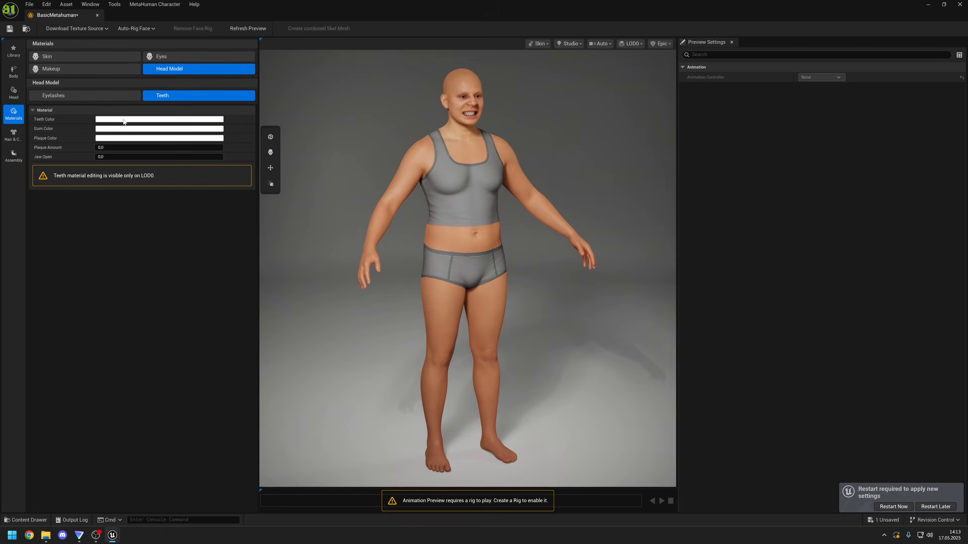
{"action": "left_click", "coordinate": [77, 58]}
{"action": "left_click", "coordinate": [11, 139]}
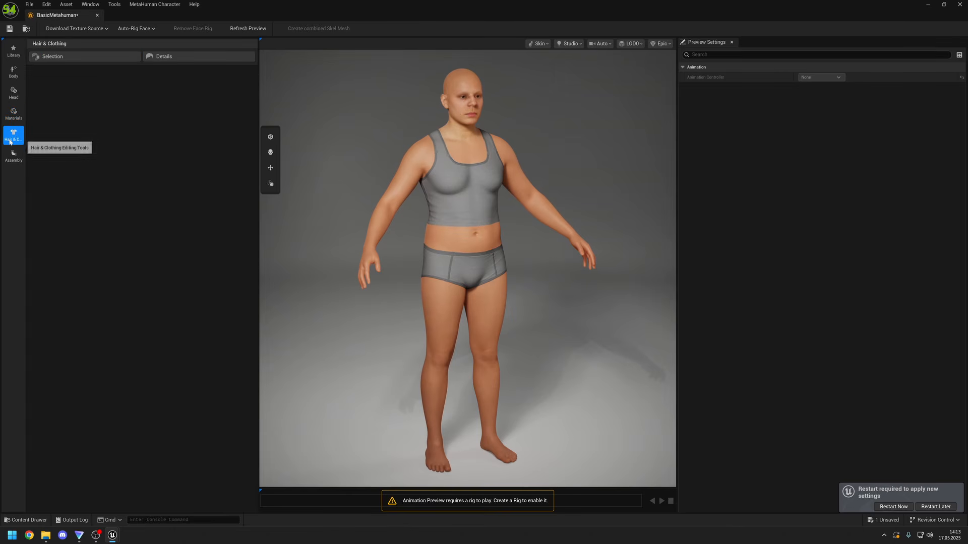
{"action": "left_click", "coordinate": [49, 56]}
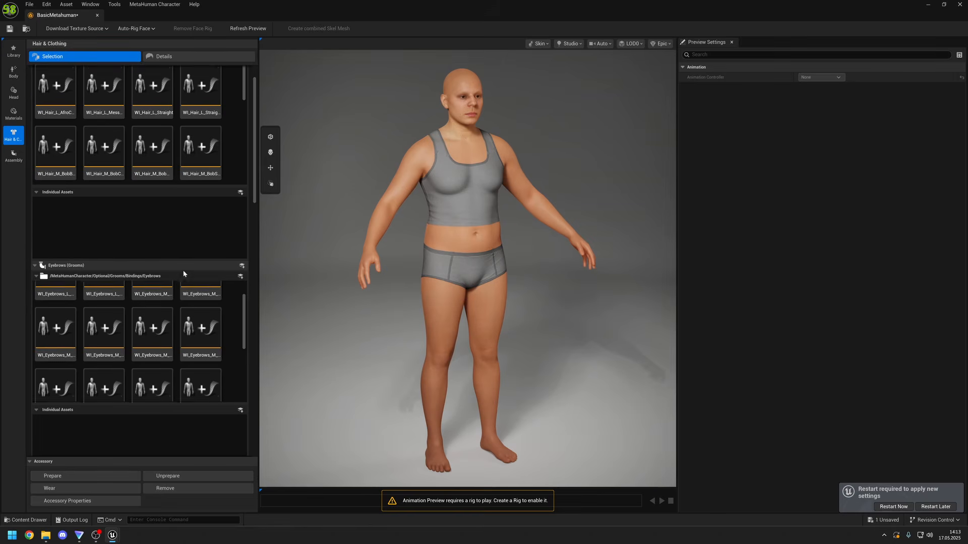
{"action": "scroll", "coordinate": [241, 371], "scroll_direction": "down", "scroll_amount": 10}
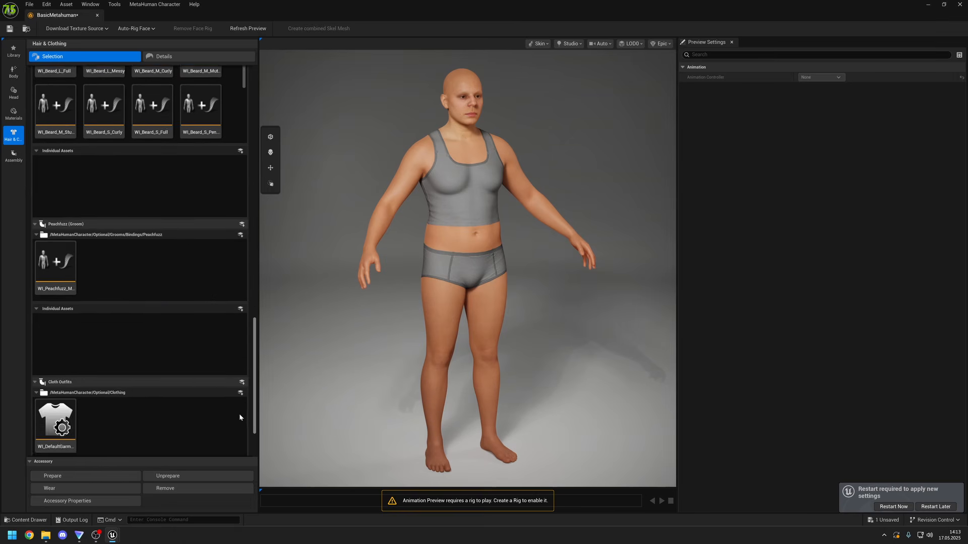
{"action": "scroll", "coordinate": [240, 418], "scroll_direction": "up", "scroll_amount": 10}
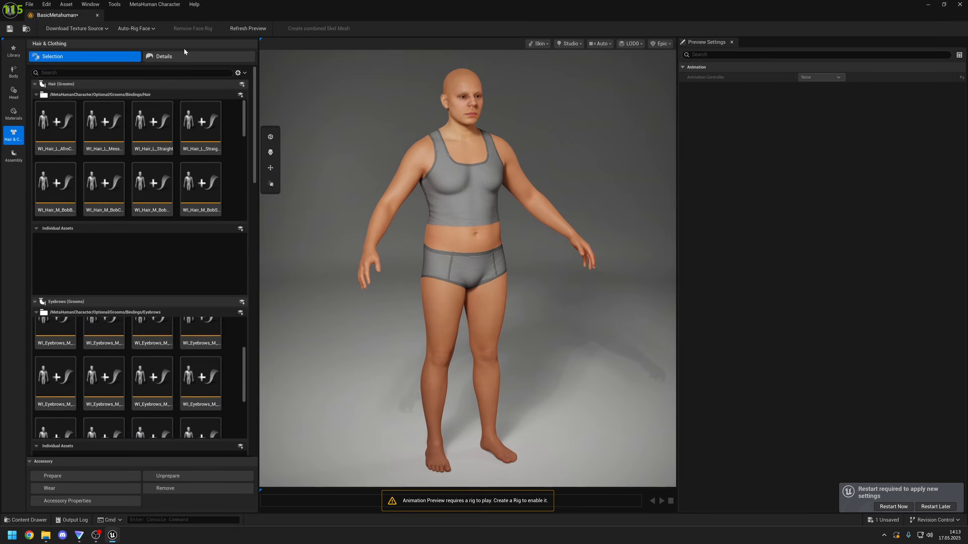
{"action": "left_click", "coordinate": [165, 57]}
{"action": "left_click", "coordinate": [101, 57]}
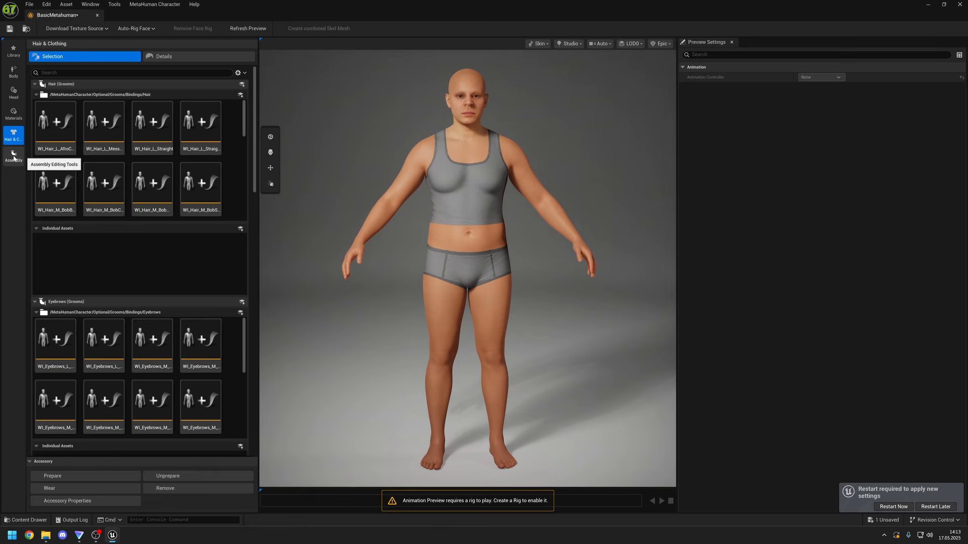
Auto-rig the face with blend shapes from the Assembly tools and download the 2k resolution texture sources.
{"action": "left_click", "coordinate": [13, 156]}
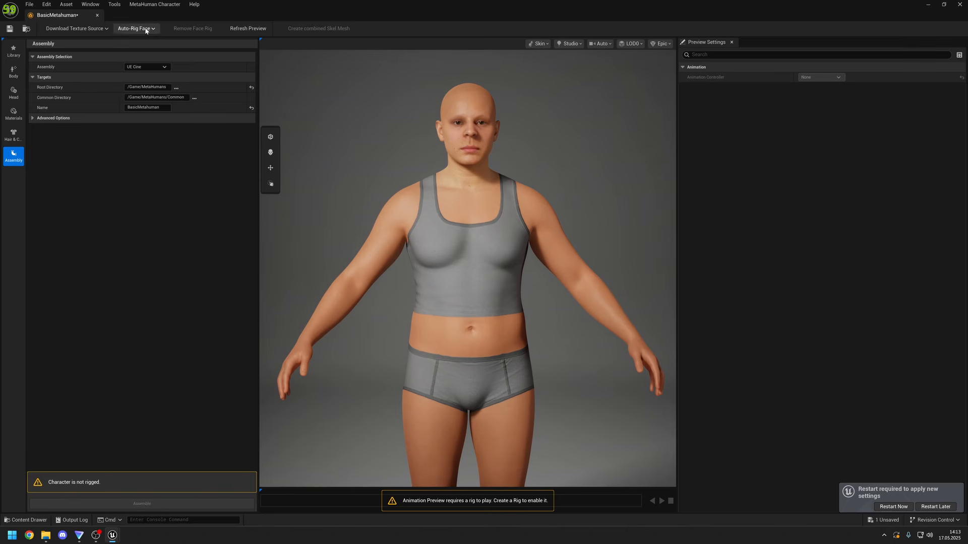
{"action": "left_click", "coordinate": [145, 29]}
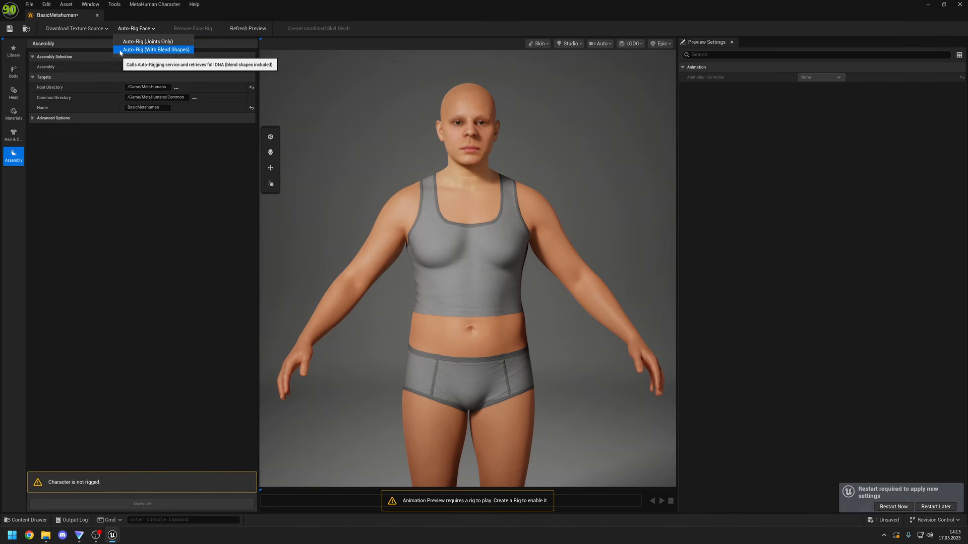
{"action": "left_click", "coordinate": [157, 50]}
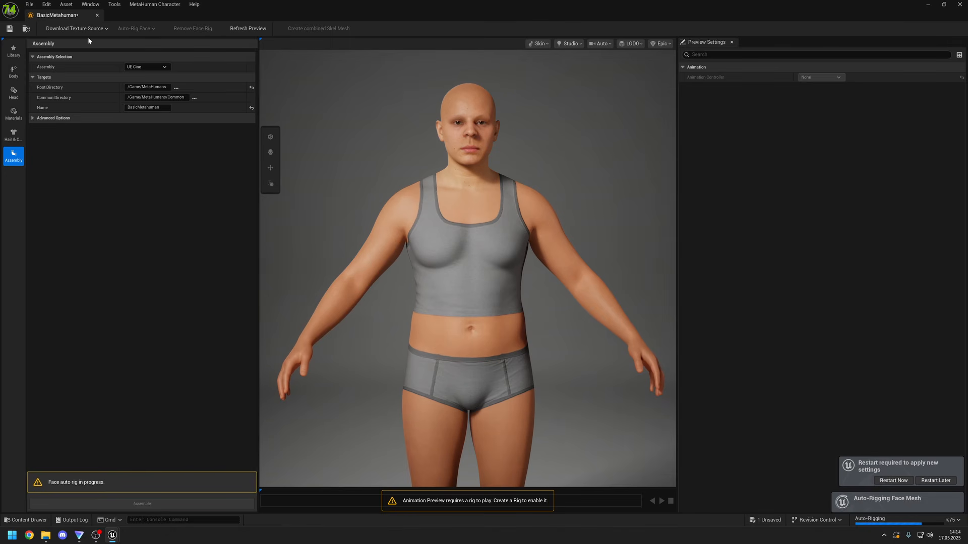
{"action": "left_click", "coordinate": [74, 28]}
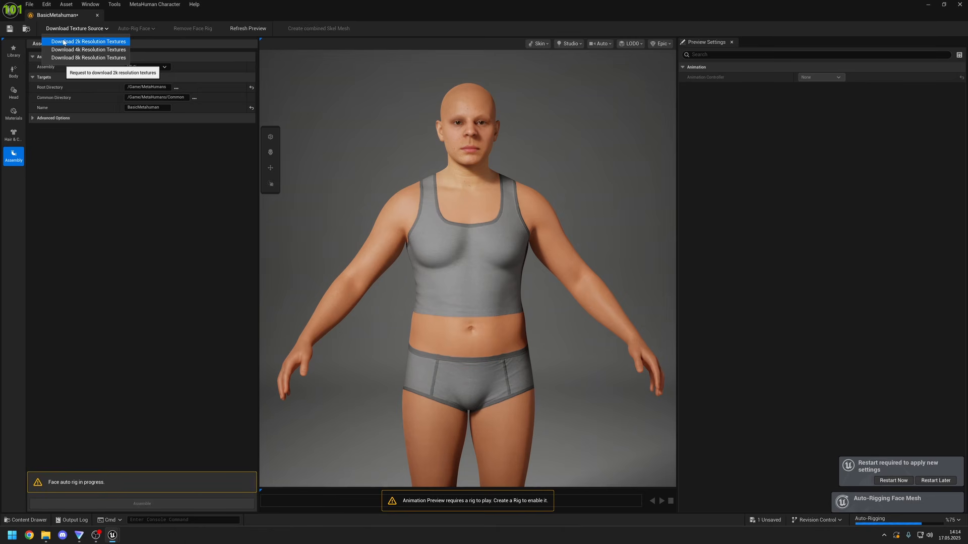
{"action": "left_click", "coordinate": [64, 42]}
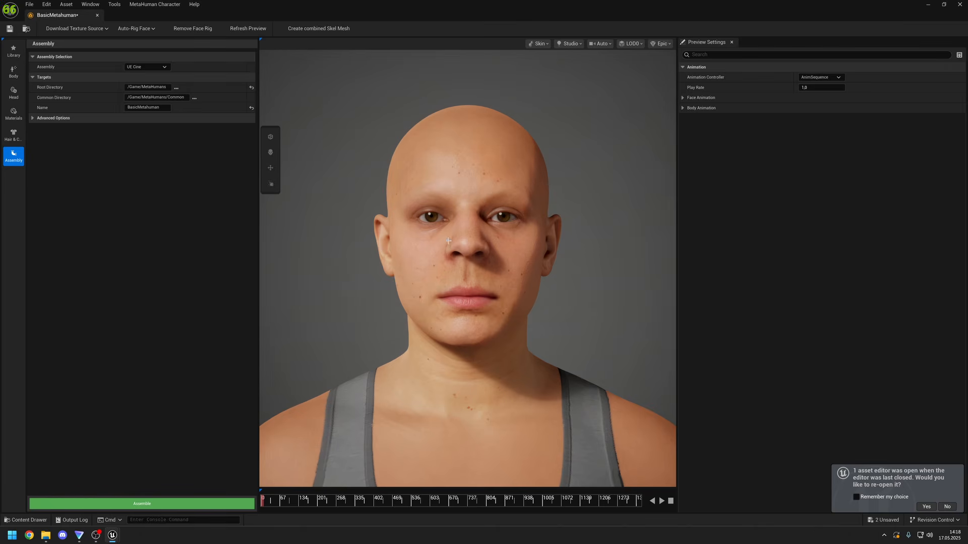
Set the Face Template Animation to HappyA, play the preview animation, and stop it.
{"action": "left_click_drag", "start_coordinate": [493, 216], "coordinate": [535, 216]}
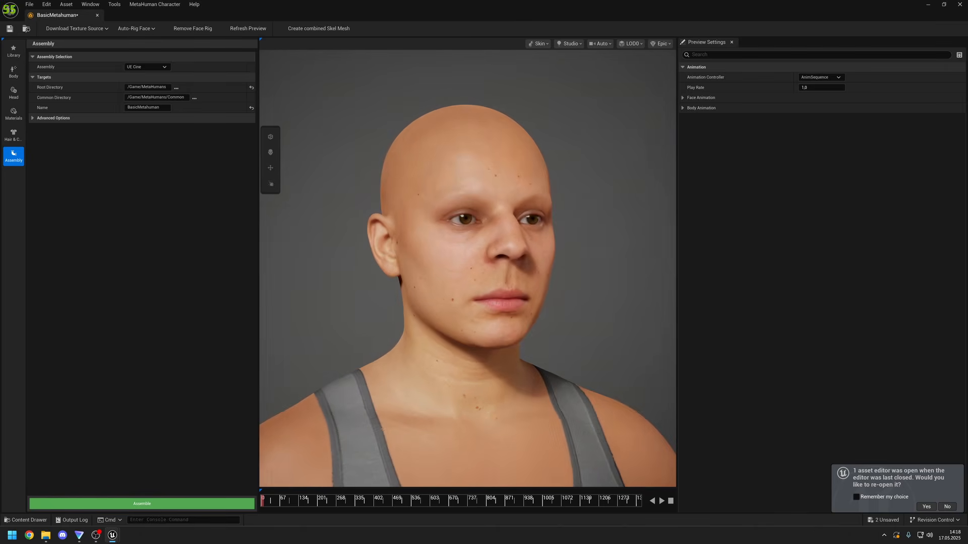
{"action": "left_click", "coordinate": [683, 97]}
{"action": "left_click", "coordinate": [683, 128]}
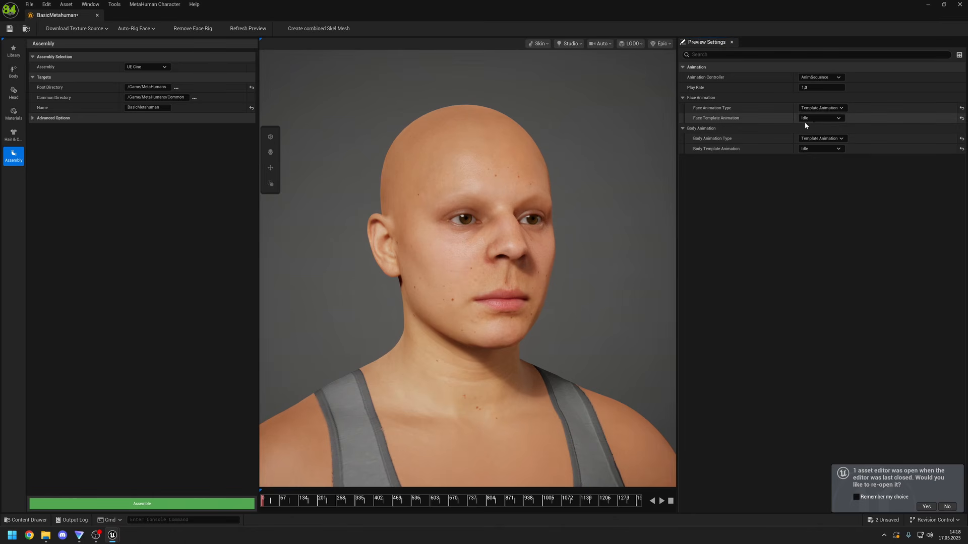
{"action": "left_click", "coordinate": [822, 118]}
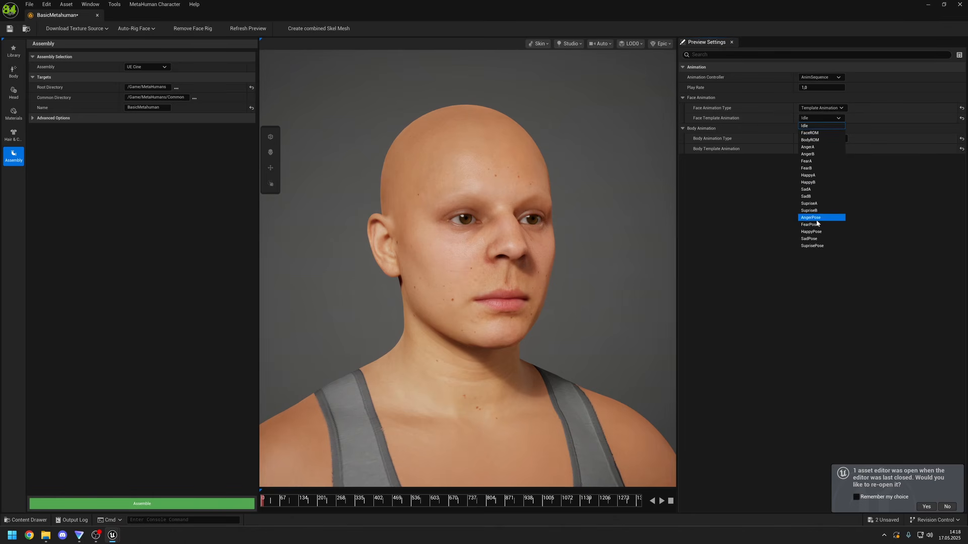
{"action": "left_click", "coordinate": [816, 176]}
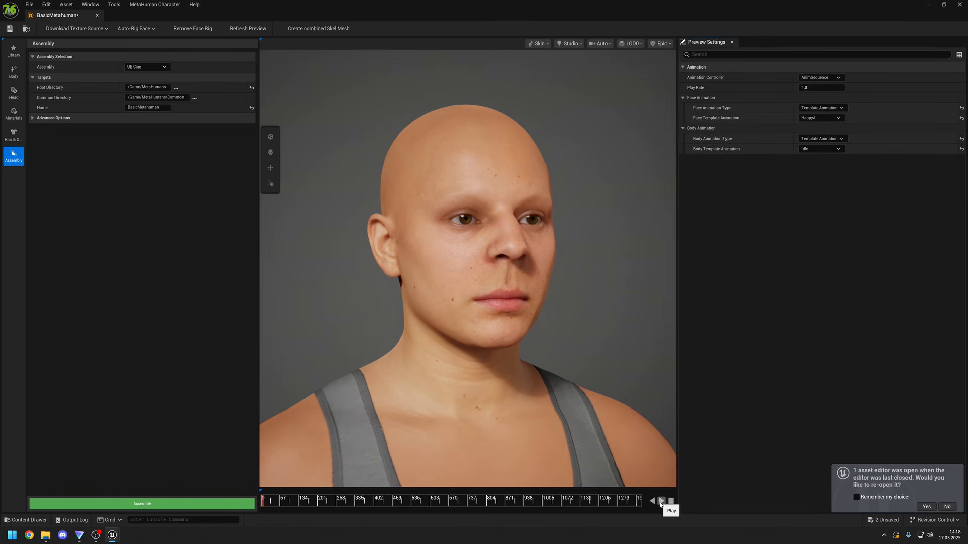
{"action": "left_click", "coordinate": [662, 501]}
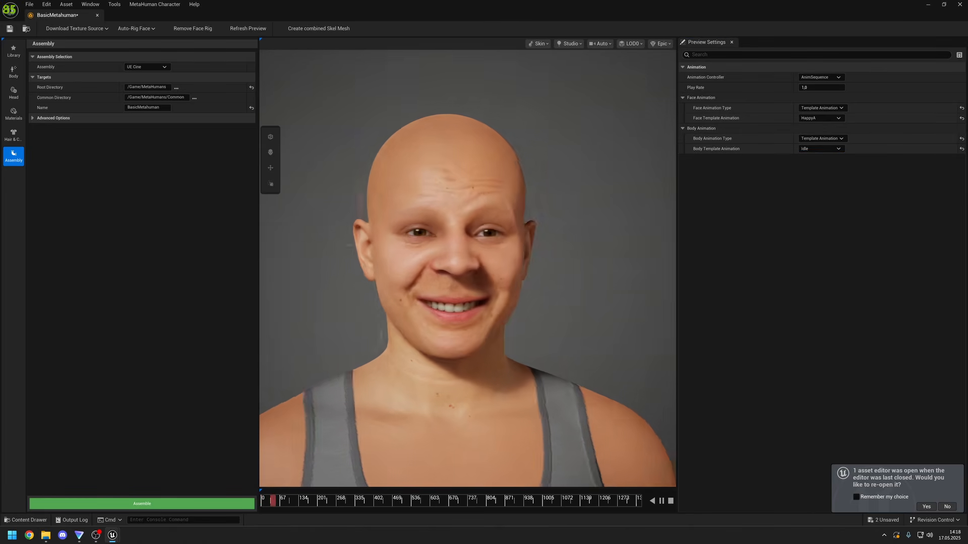
{"action": "left_click", "coordinate": [671, 501]}
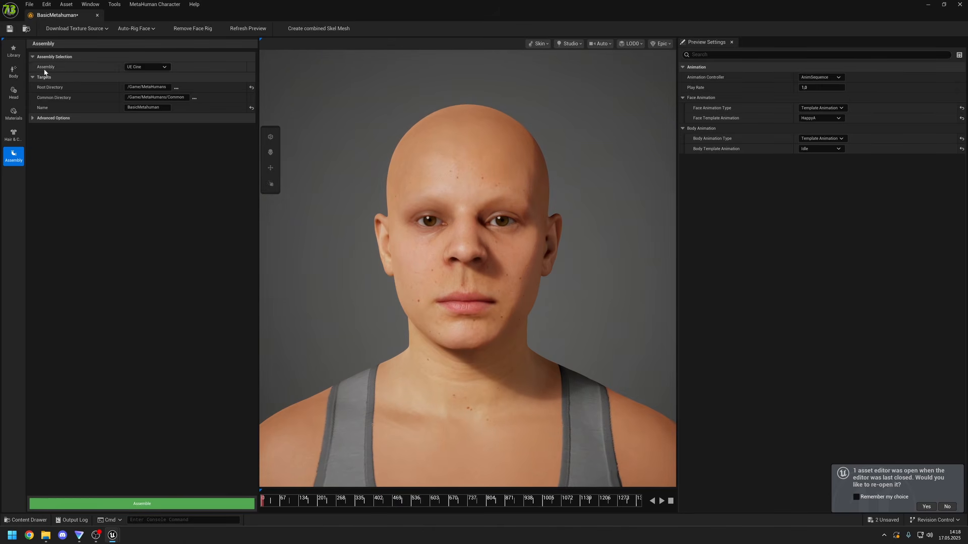
Keep UE Cine as the assembly type, show the Advanced Options, and assemble the MetaHuman.
{"action": "left_click", "coordinate": [143, 67]}
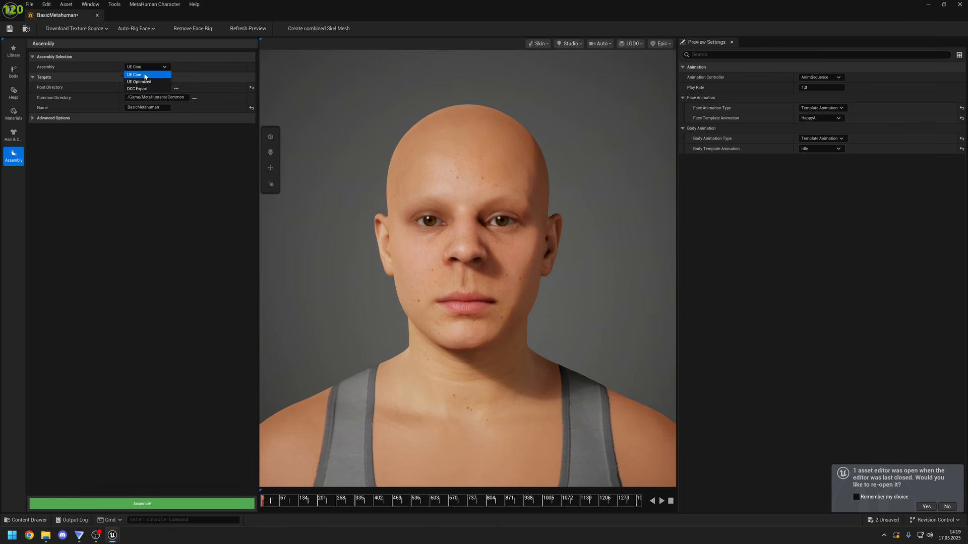
{"action": "left_click", "coordinate": [143, 77]}
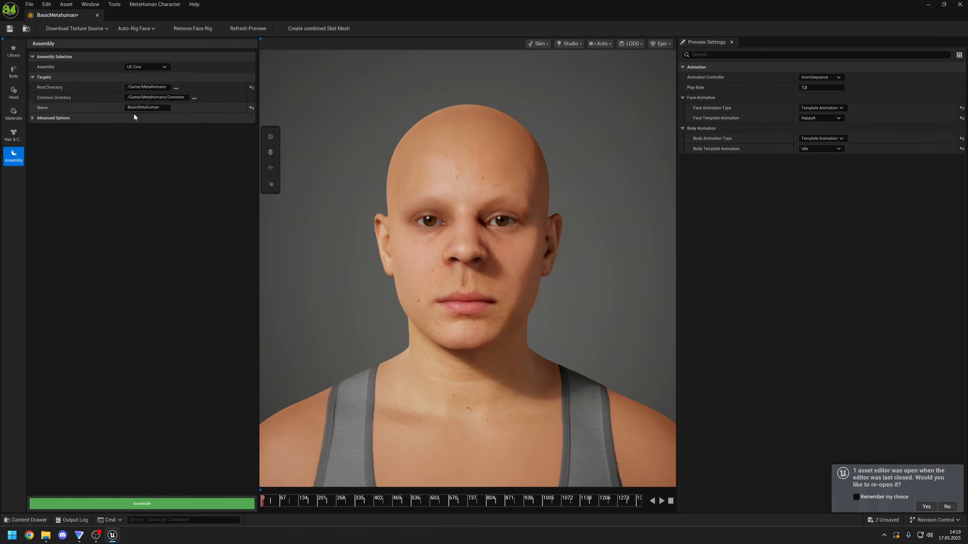
{"action": "left_click", "coordinate": [33, 118]}
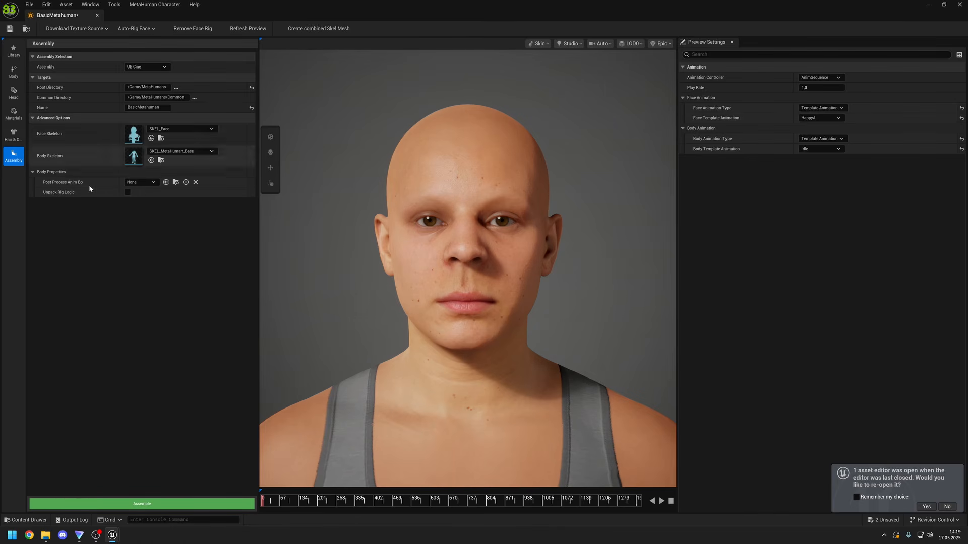
{"action": "left_click", "coordinate": [114, 504]}
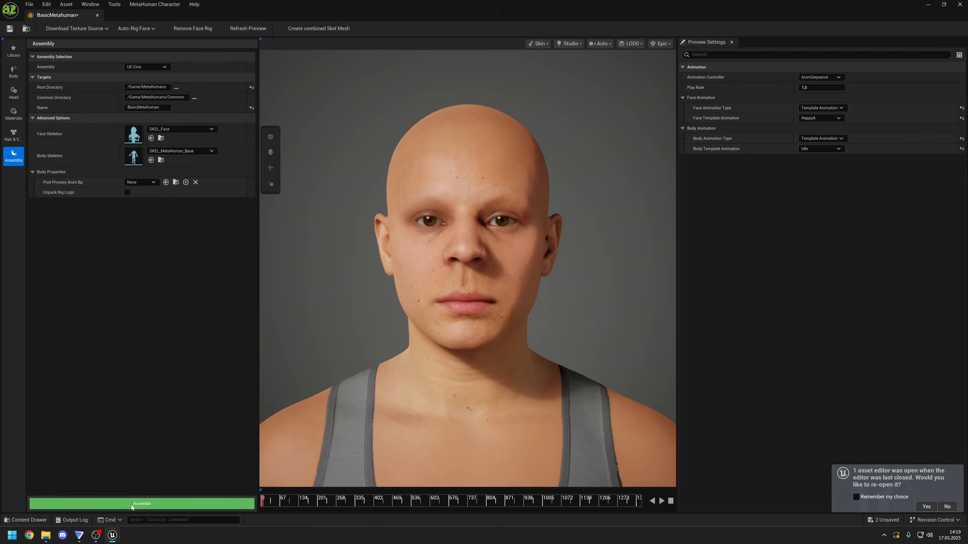
Save the BasicMetahuman asset, close its editor, and show the project's content in the main level editor.
{"action": "left_click", "coordinate": [10, 28]}
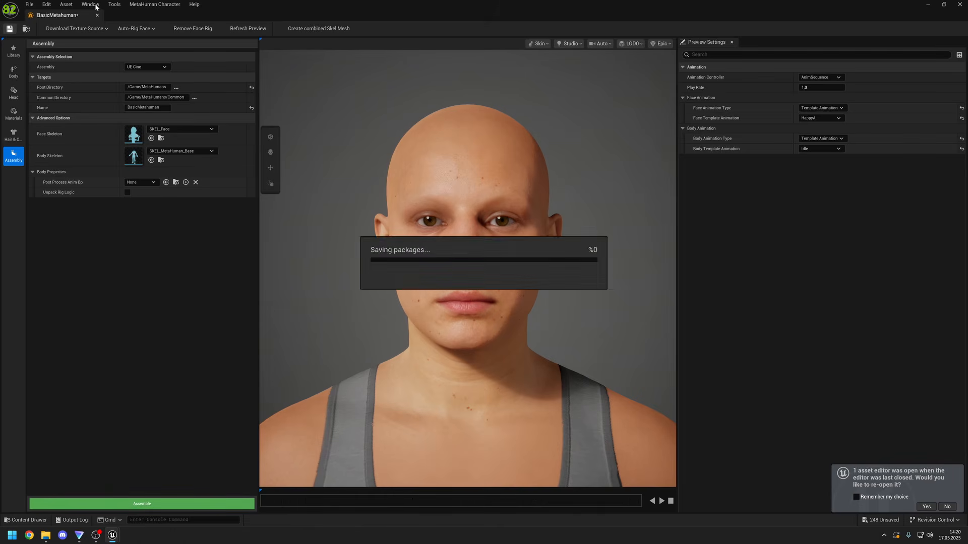
{"action": "left_click", "coordinate": [97, 16]}
{"action": "left_click", "coordinate": [26, 520]}
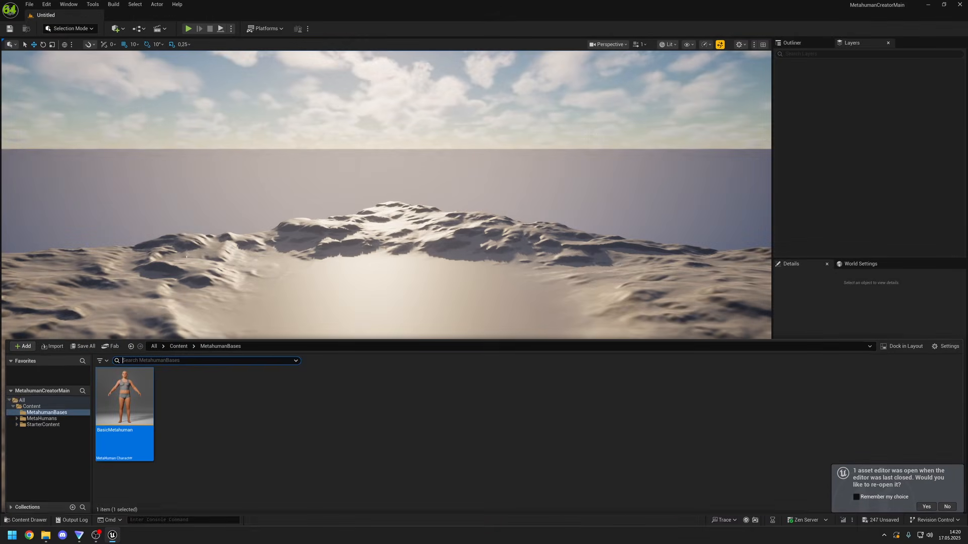
Open the BasicMetahuman folder inside MetaHumans in the project content and save all unsaved assets.
{"action": "left_click", "coordinate": [42, 418]}
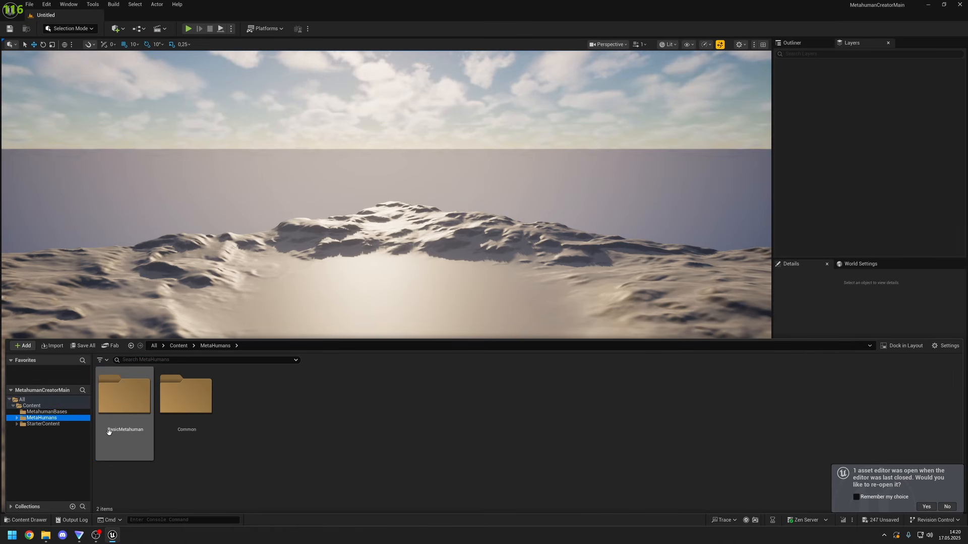
{"action": "double_click", "coordinate": [122, 419]}
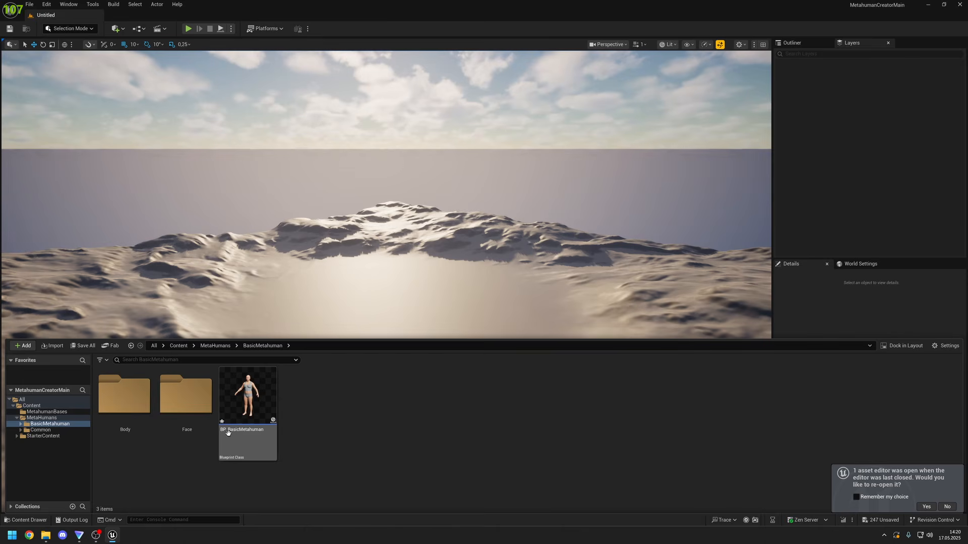
{"action": "left_click", "coordinate": [30, 5]}
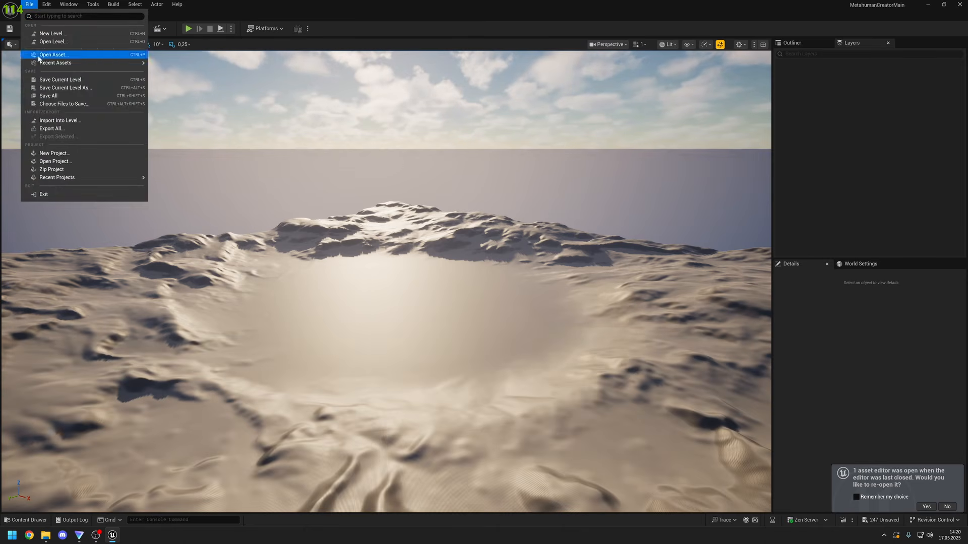
{"action": "left_click", "coordinate": [60, 95]}
Look through the Face and Body folders of BasicMetahuman to examine their skeletal meshes.
{"action": "double_click", "coordinate": [180, 413]}
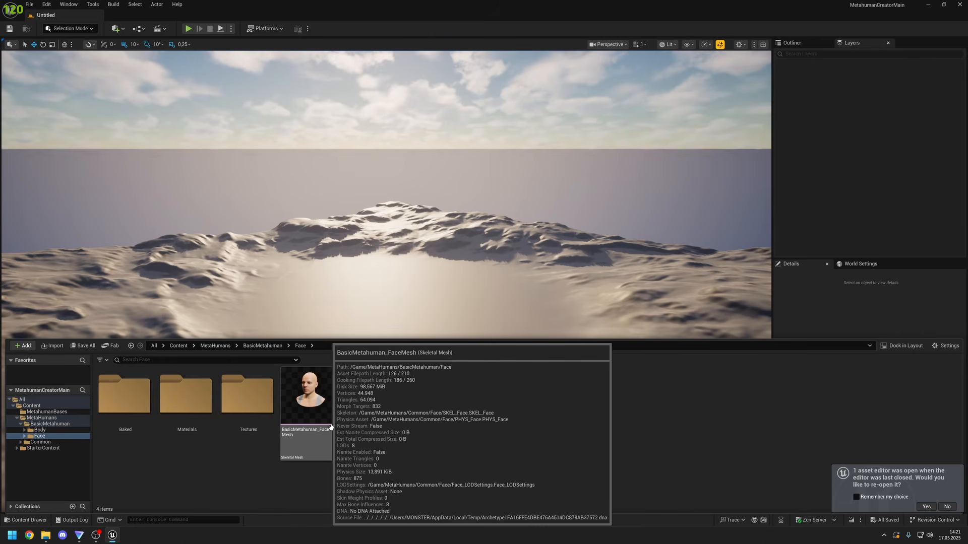
{"action": "left_click", "coordinate": [41, 430]}
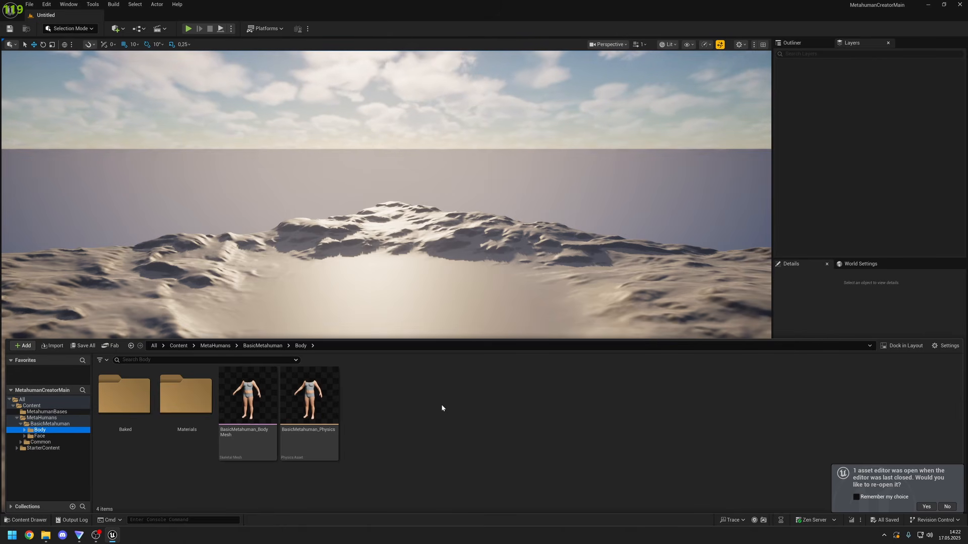
{"action": "left_click", "coordinate": [259, 489]}
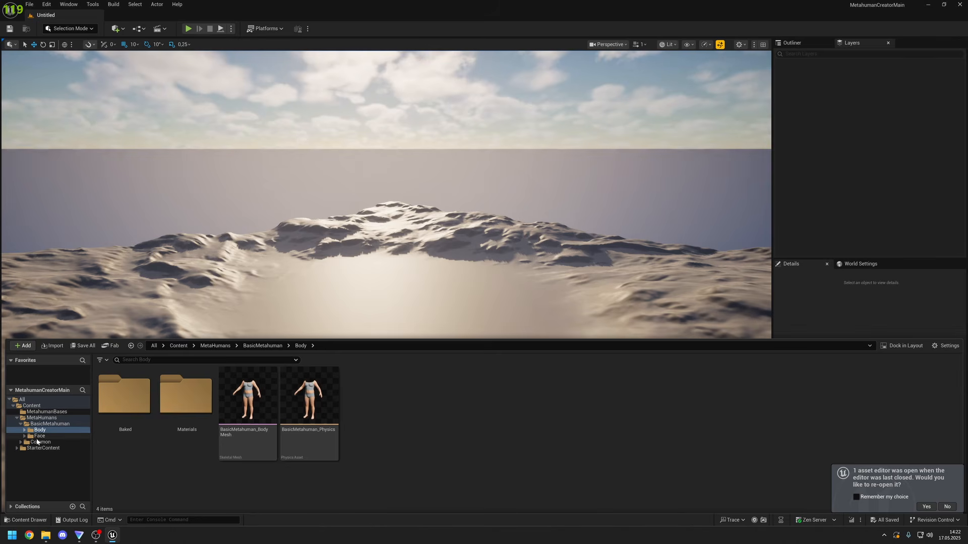
Start exporting BasicMetahuman_FaceMesh from the Face folder as an FBX file into the project's Content folder.
{"action": "left_click", "coordinate": [39, 436]}
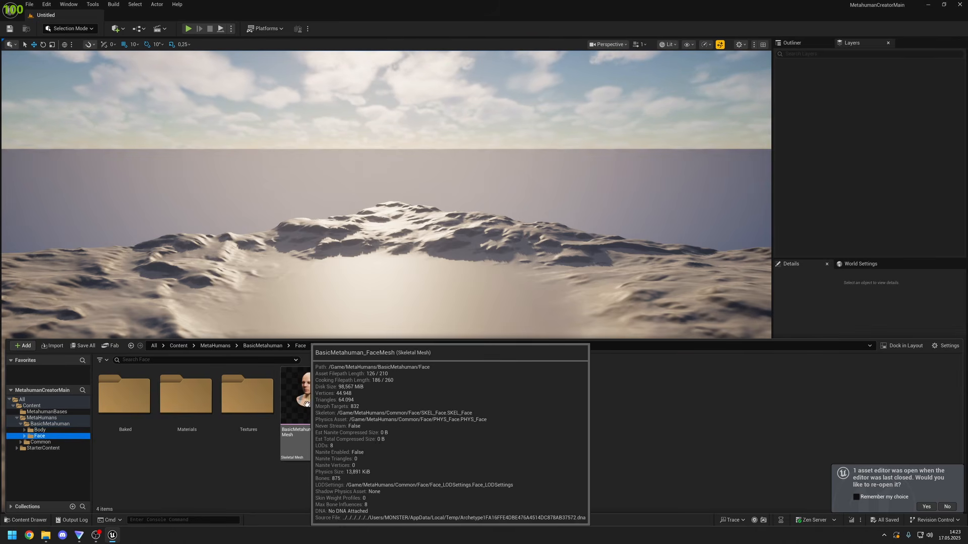
{"action": "right_click", "coordinate": [308, 413]}
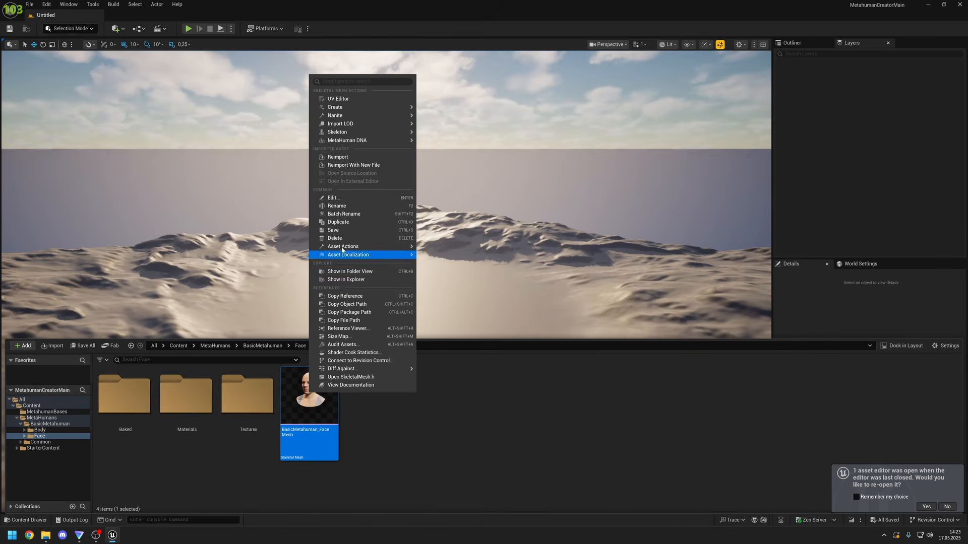
{"action": "mouse_move", "coordinate": [342, 249]}
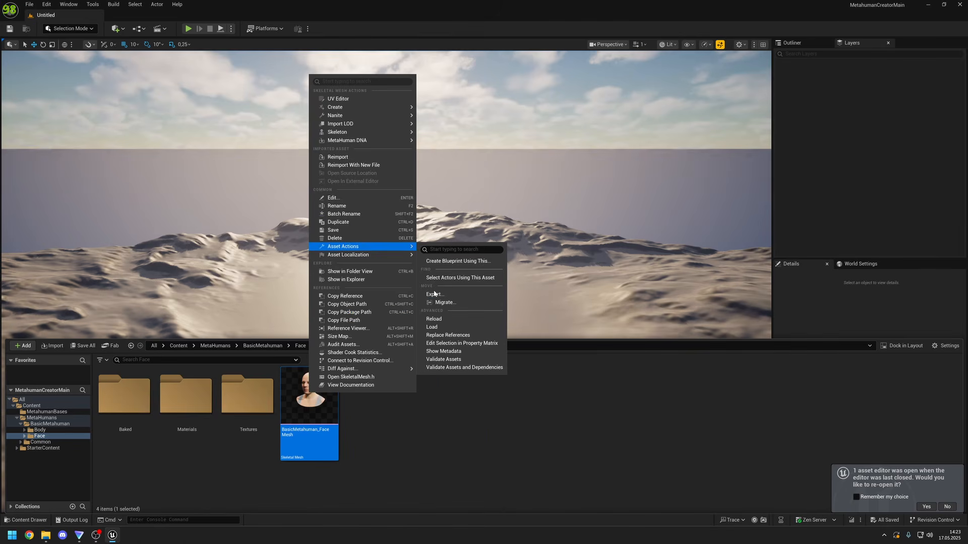
{"action": "left_click", "coordinate": [439, 296]}
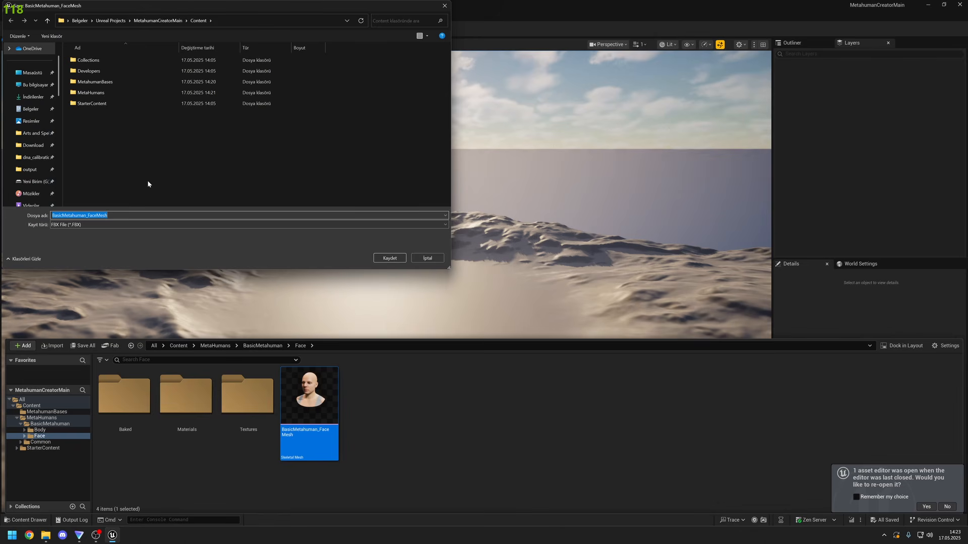
{"action": "left_click", "coordinate": [390, 258]}
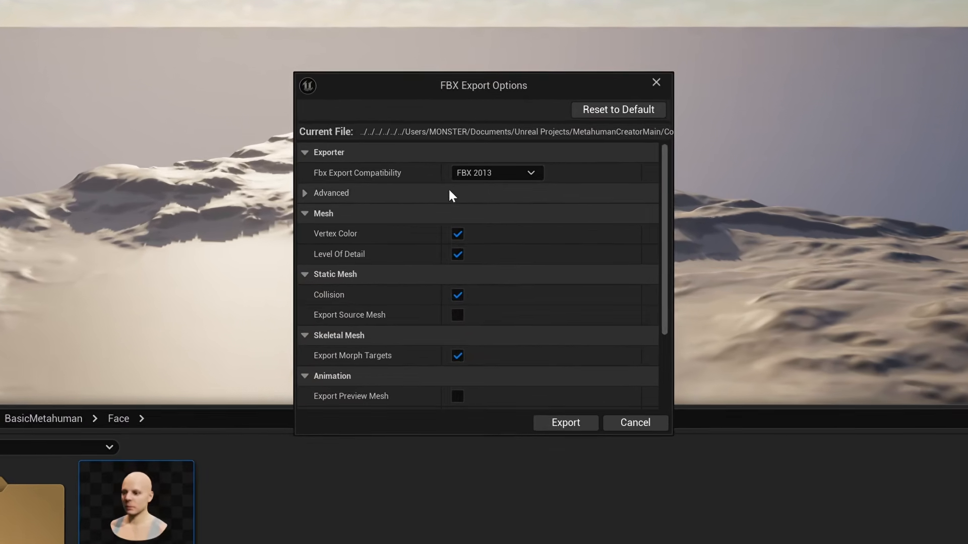
Set the FBX export compatibility to FBX 2020, keep Vertex Color enabled, and disable Level Of Detail.
{"action": "left_click", "coordinate": [488, 165]}
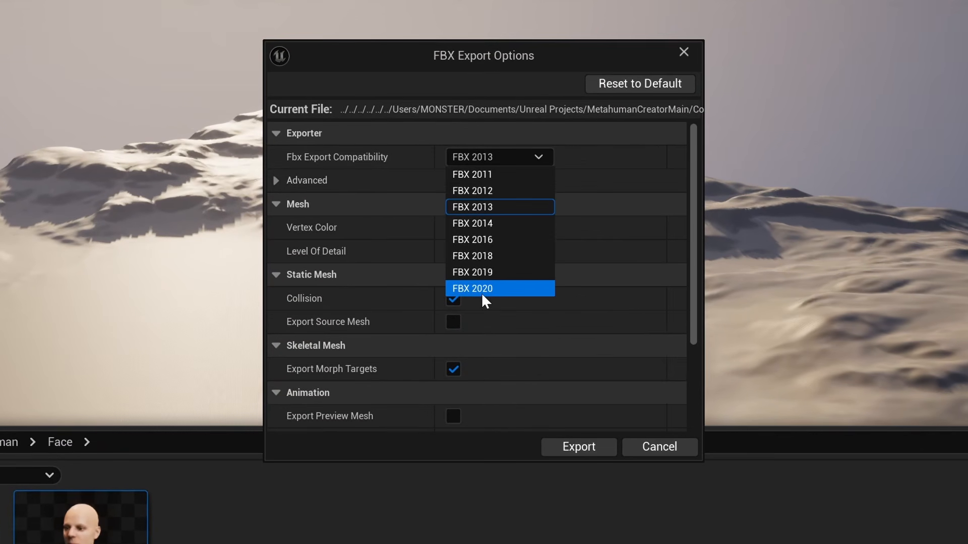
{"action": "left_click", "coordinate": [485, 289]}
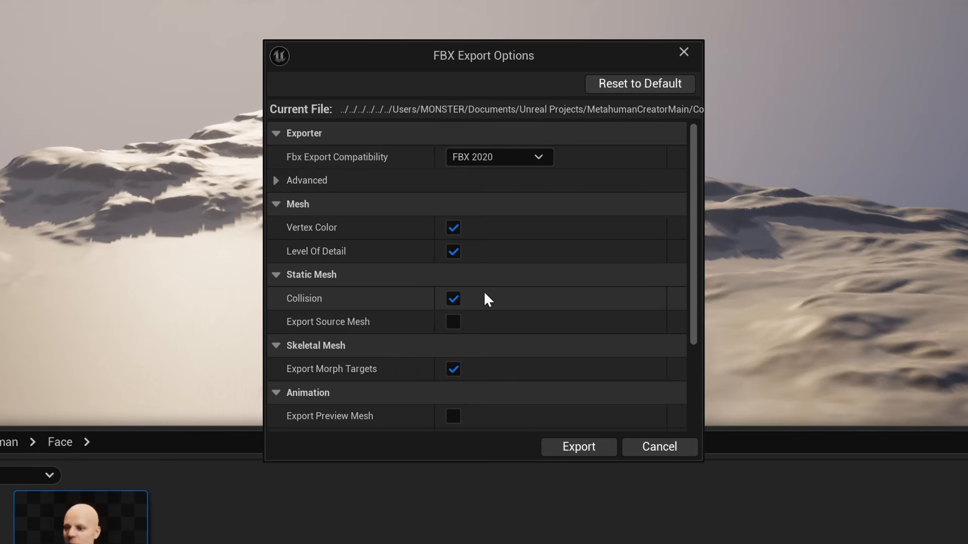
{"action": "left_click", "coordinate": [304, 182]}
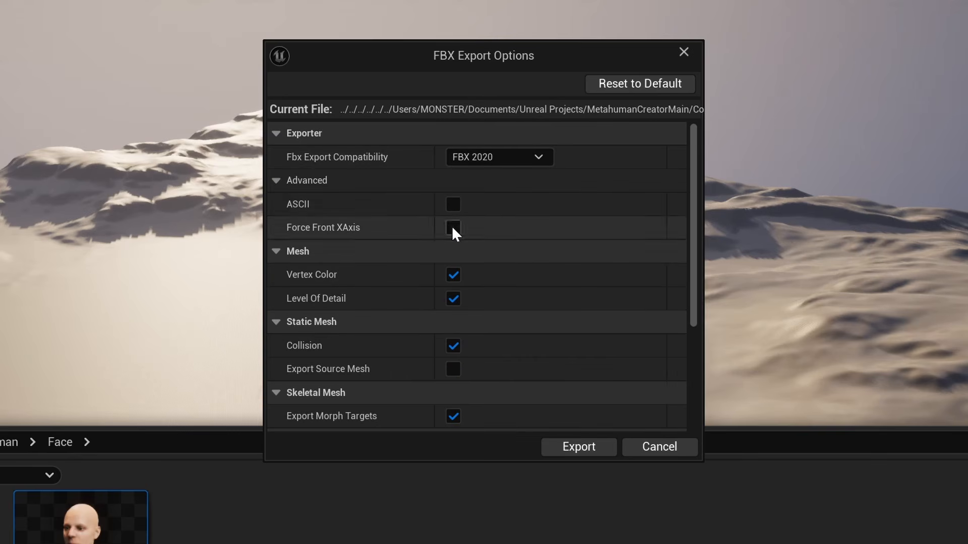
{"action": "left_click", "coordinate": [453, 275]}
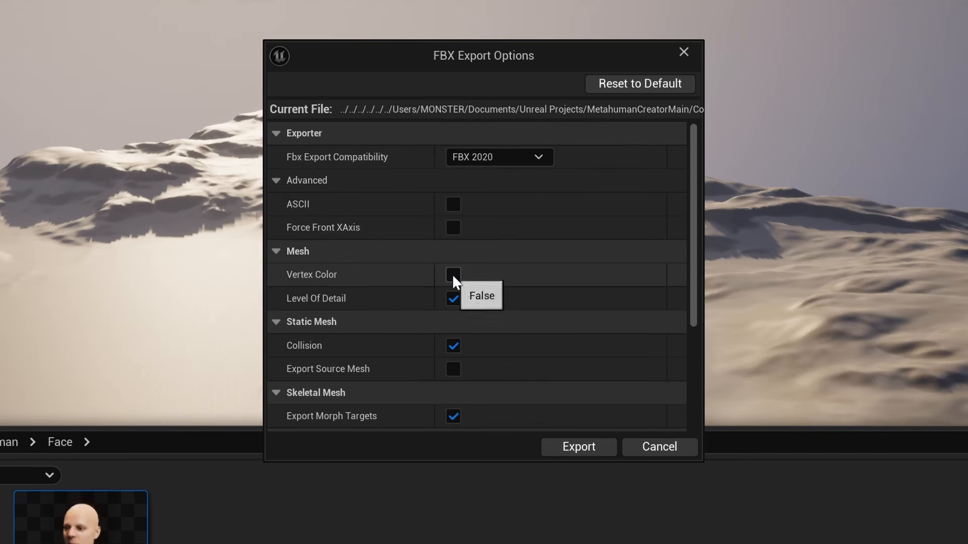
{"action": "left_click", "coordinate": [452, 276]}
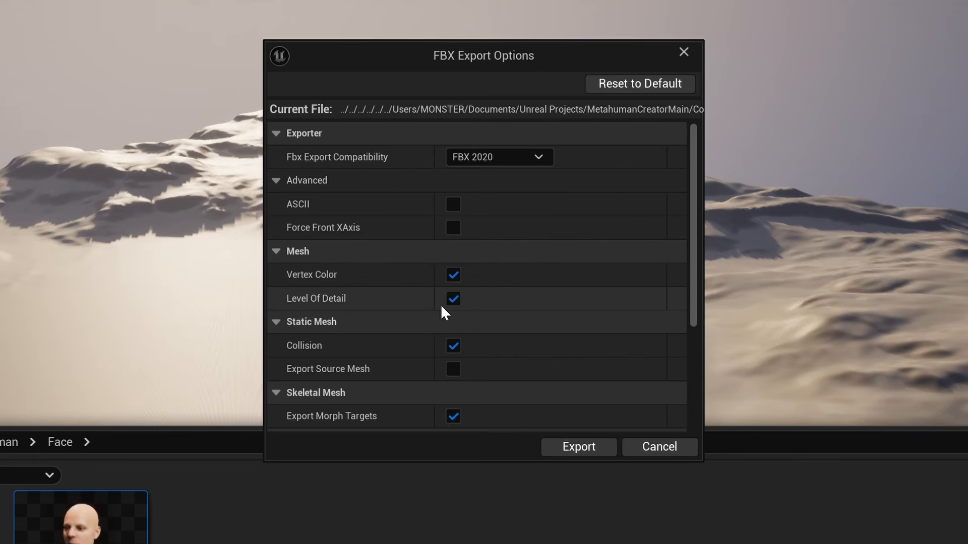
{"action": "left_click", "coordinate": [453, 299]}
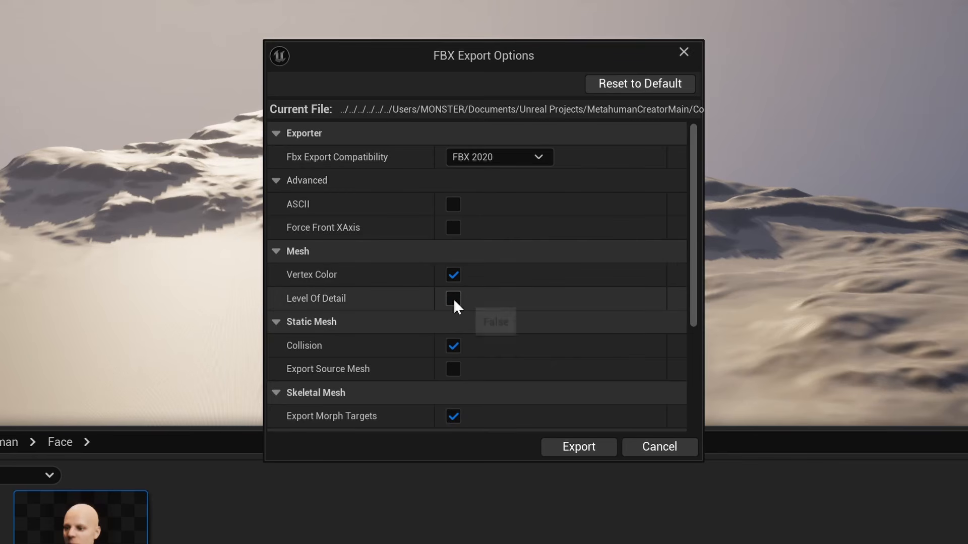
Disable Export Morph Targets, review the remaining animation and material options, and export the face mesh.
{"action": "scroll", "coordinate": [449, 304], "scroll_direction": "down", "scroll_amount": 5}
{"action": "scroll", "coordinate": [330, 259], "scroll_direction": "down", "scroll_amount": 2}
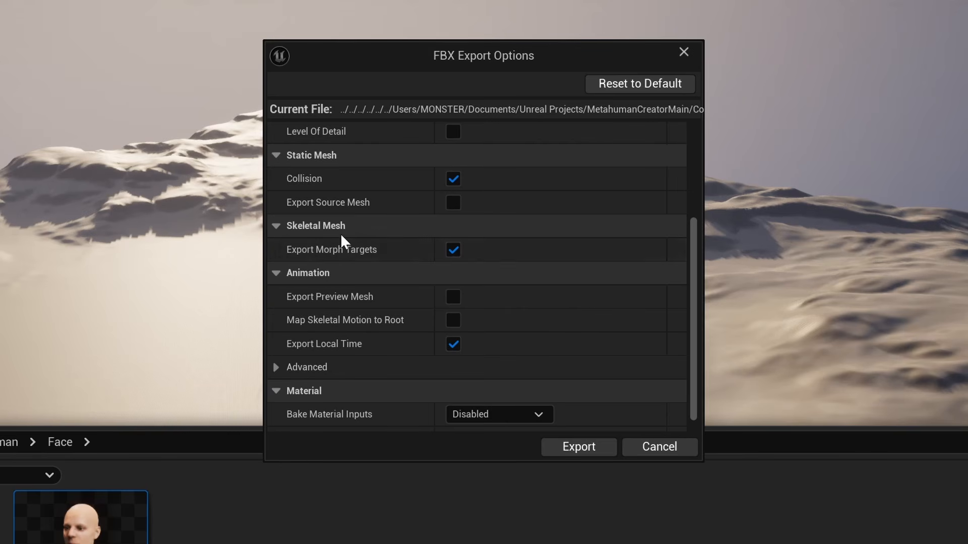
{"action": "left_click", "coordinate": [453, 251]}
{"action": "scroll", "coordinate": [391, 266], "scroll_direction": "down", "scroll_amount": 1}
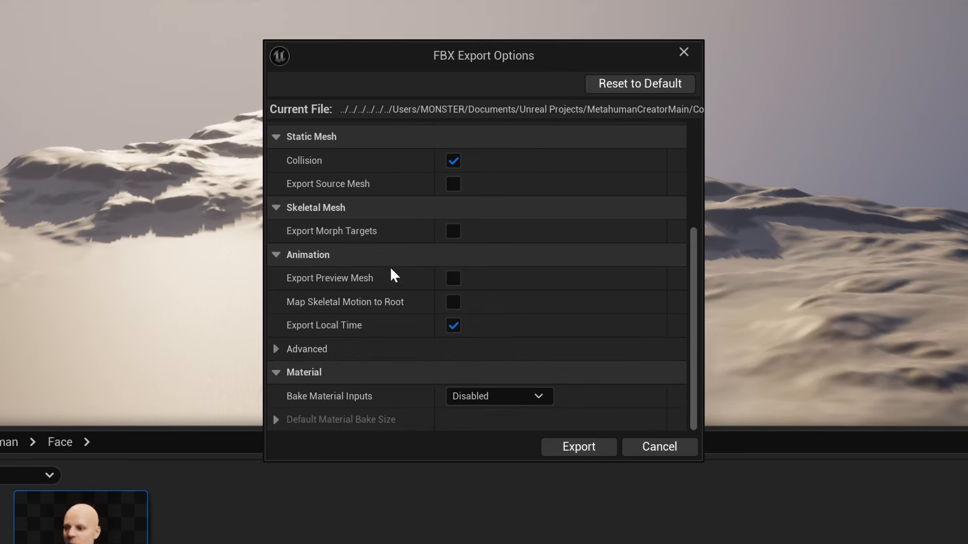
{"action": "left_click", "coordinate": [310, 347]}
{"action": "scroll", "coordinate": [326, 333], "scroll_direction": "down", "scroll_amount": 3}
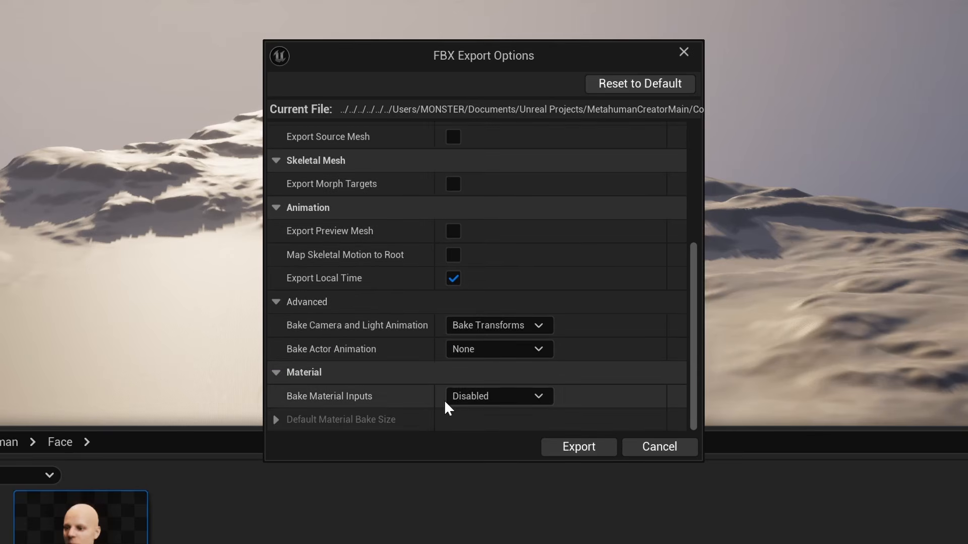
{"action": "scroll", "coordinate": [438, 393], "scroll_direction": "up", "scroll_amount": 6}
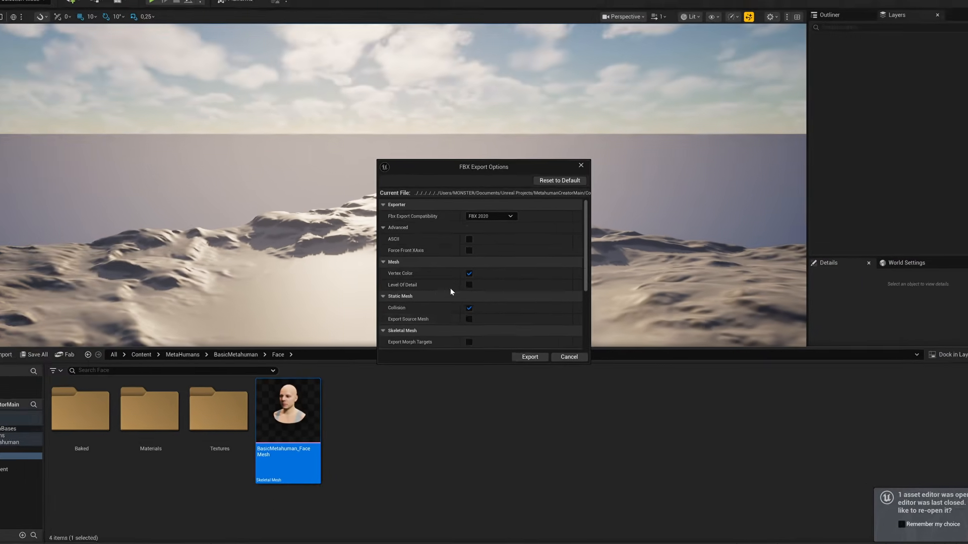
{"action": "scroll", "coordinate": [590, 236], "scroll_direction": "down", "scroll_amount": 3}
{"action": "scroll", "coordinate": [540, 257], "scroll_direction": "down", "scroll_amount": 2}
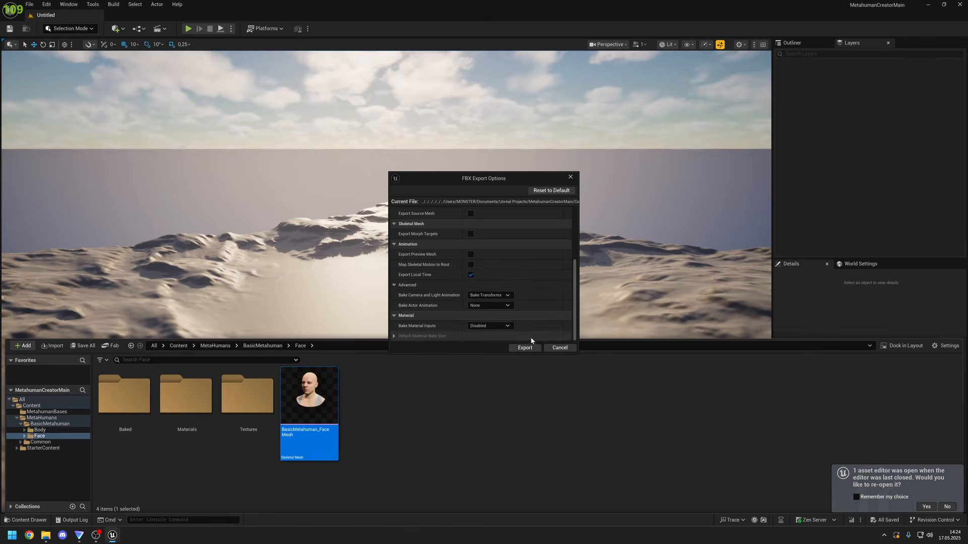
{"action": "left_click", "coordinate": [519, 348]}
Export BasicMetahuman_BodyMesh from the Body folder as an FBX file in the Content folder with the same FBX 2020 options.
{"action": "left_click", "coordinate": [39, 430]}
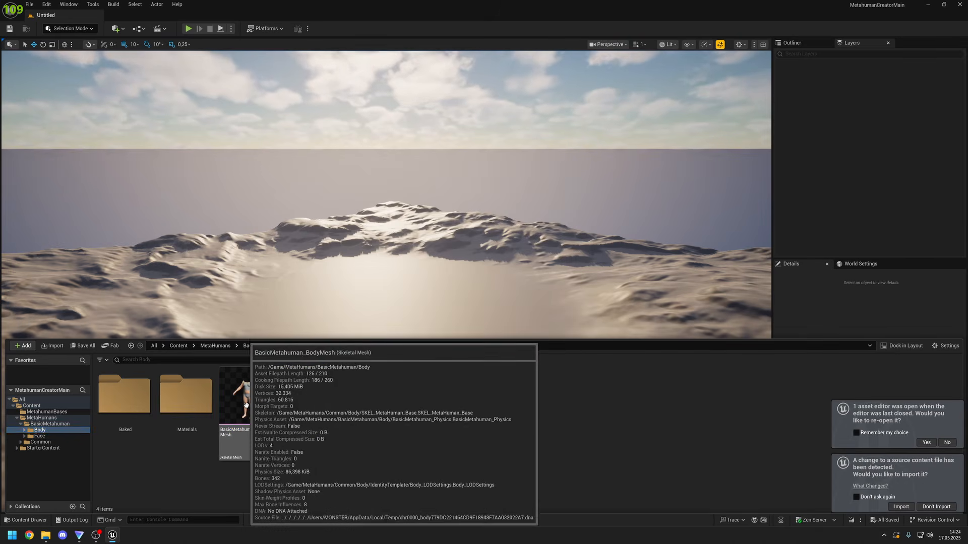
{"action": "right_click", "coordinate": [249, 402]}
{"action": "mouse_move", "coordinate": [313, 271]}
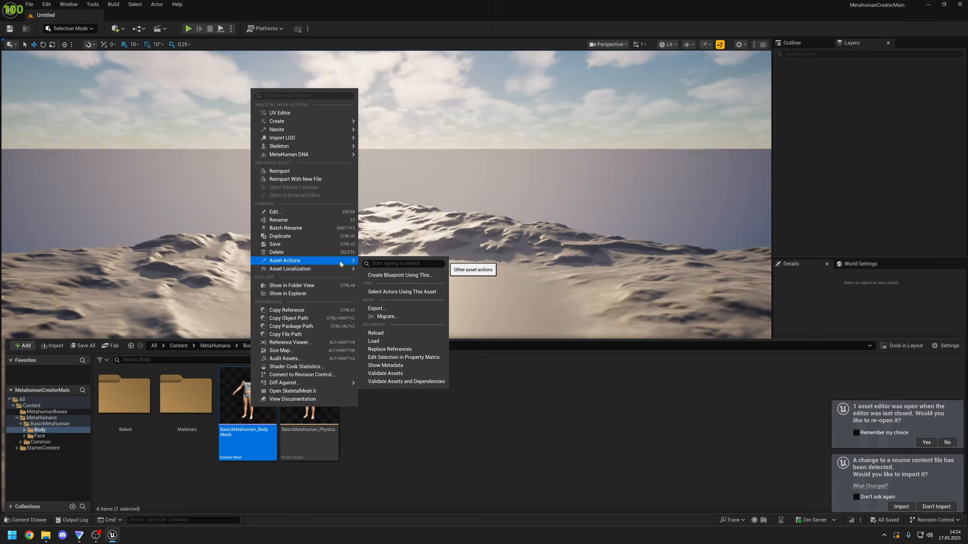
{"action": "left_click", "coordinate": [390, 313]}
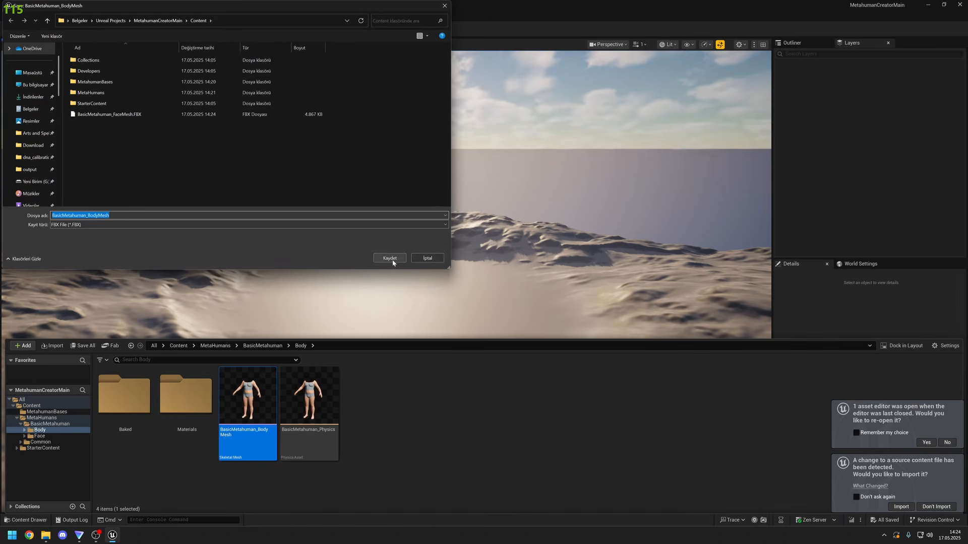
{"action": "left_click", "coordinate": [392, 262]}
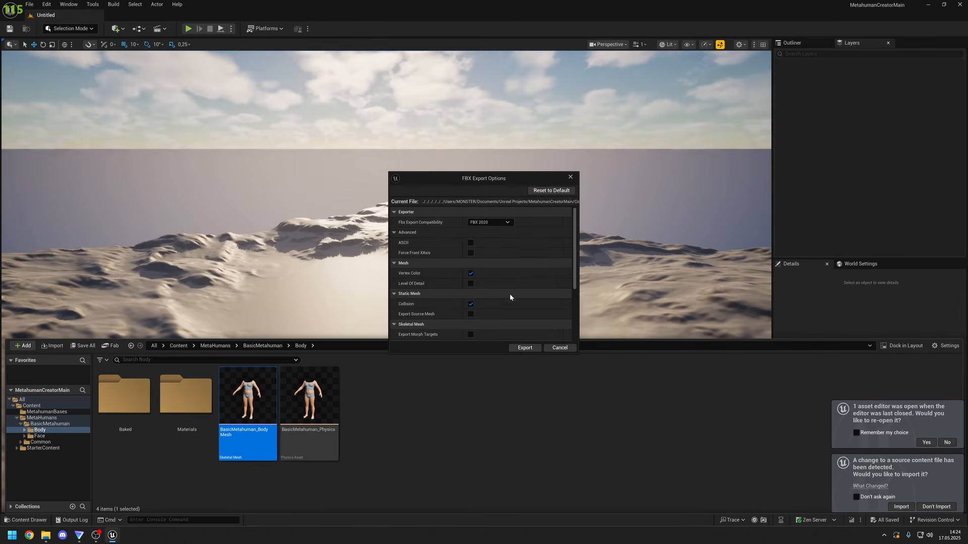
{"action": "scroll", "coordinate": [510, 298], "scroll_direction": "down", "scroll_amount": 2}
{"action": "scroll", "coordinate": [524, 302], "scroll_direction": "up", "scroll_amount": 2}
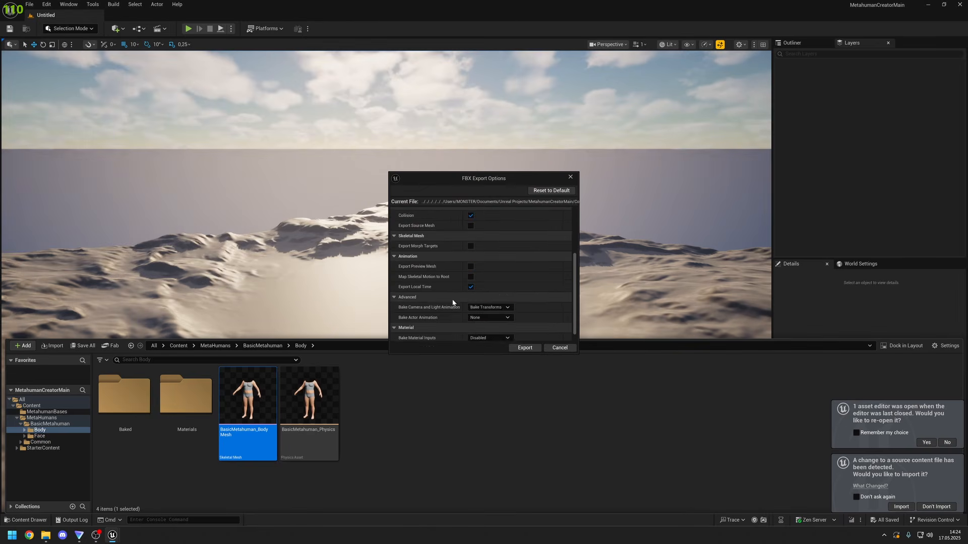
{"action": "left_click", "coordinate": [525, 348]}
Launch Maya 2024 with a new scene and open the MetaPipe 3 tool.
{"action": "left_click", "coordinate": [11, 536]}
{"action": "type", "text": "maya"}
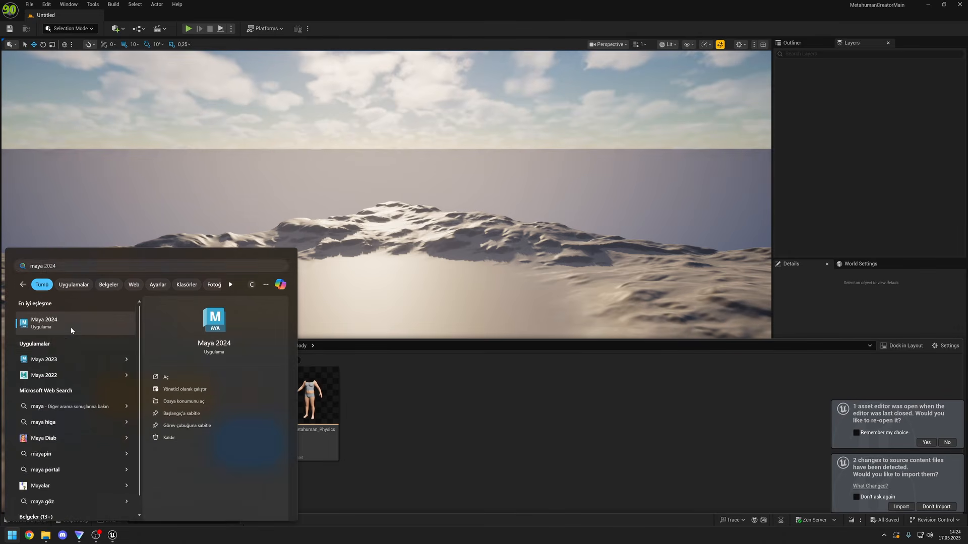
{"action": "left_click", "coordinate": [72, 327]}
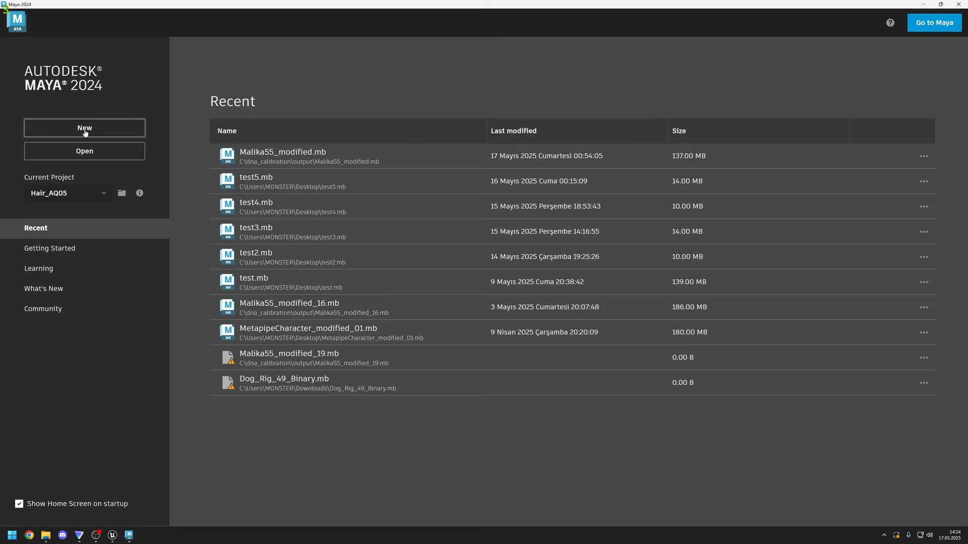
{"action": "left_click", "coordinate": [83, 129]}
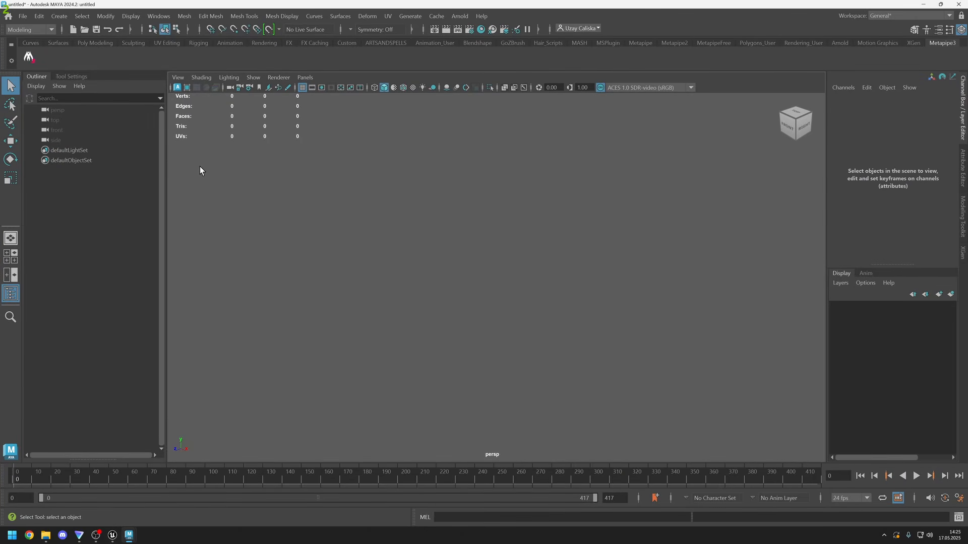
{"action": "left_click", "coordinate": [30, 58]}
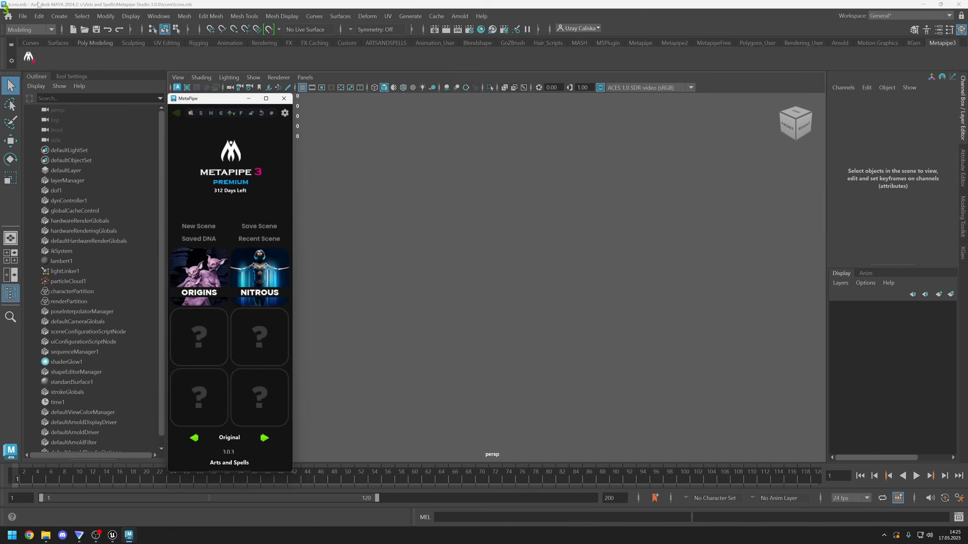
Import BasicMetahuman_FaceMesh.FBX and BasicMetahuman_BodyMesh.FBX from the MetahumanCreatorMain project's Content folder into the Maya scene.
{"action": "left_click", "coordinate": [22, 15]}
{"action": "left_click", "coordinate": [48, 130]}
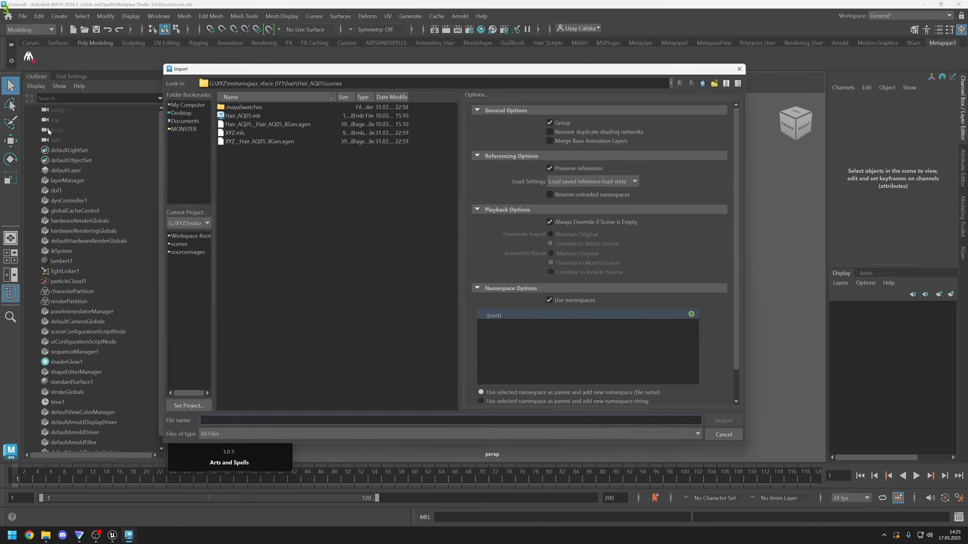
{"action": "left_click", "coordinate": [184, 121]}
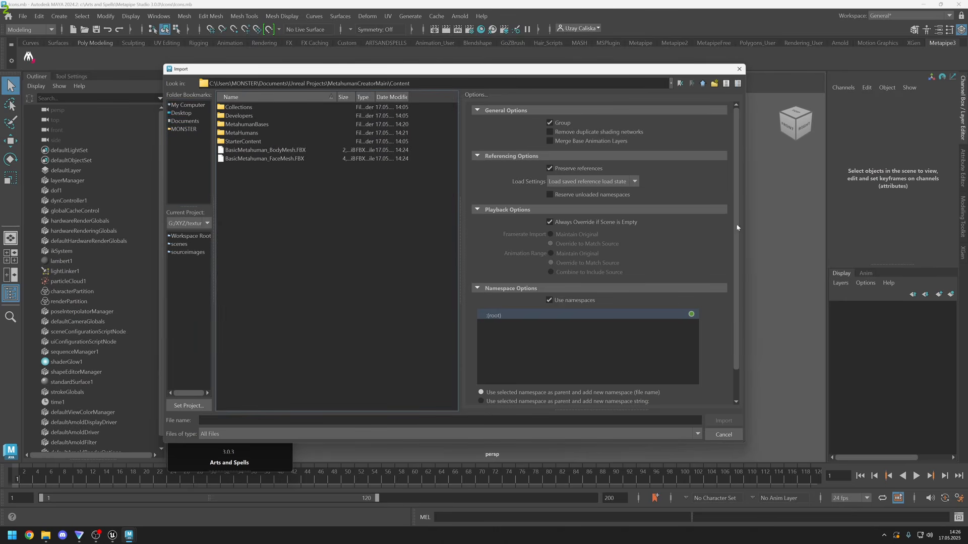
{"action": "scroll", "coordinate": [716, 328], "scroll_direction": "down", "scroll_amount": 2}
{"action": "left_click_drag", "start_coordinate": [739, 323], "coordinate": [737, 290]}
{"action": "double_click", "coordinate": [278, 159]}
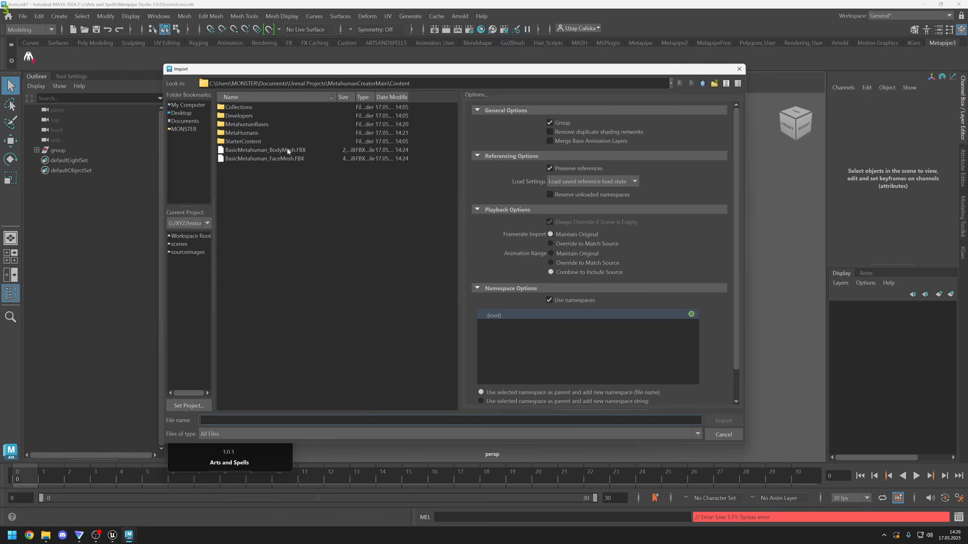
{"action": "double_click", "coordinate": [287, 150]}
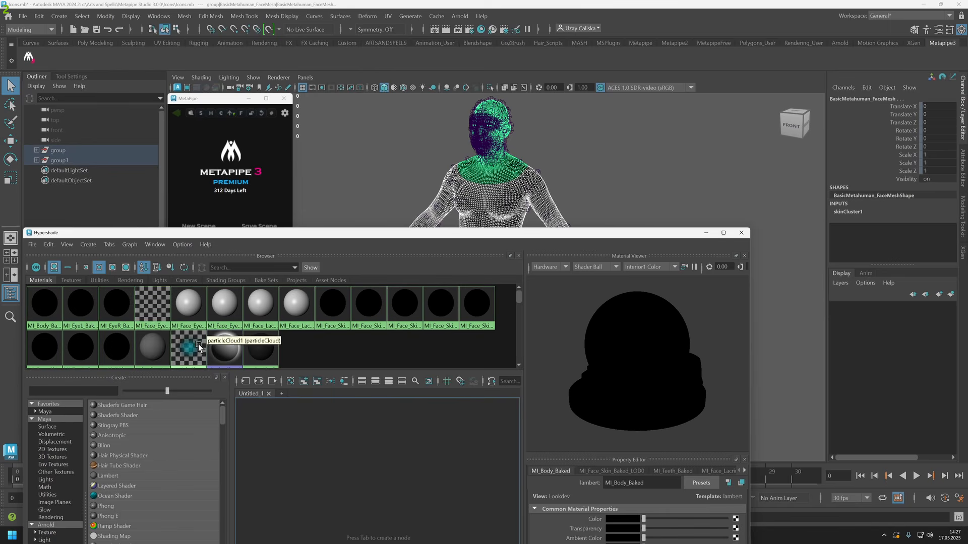
Close the Hypershade and examine the imported face and body meshes with their joints from head to feet.
{"action": "right_click_drag", "start_coordinate": [153, 347], "coordinate": [154, 315]}
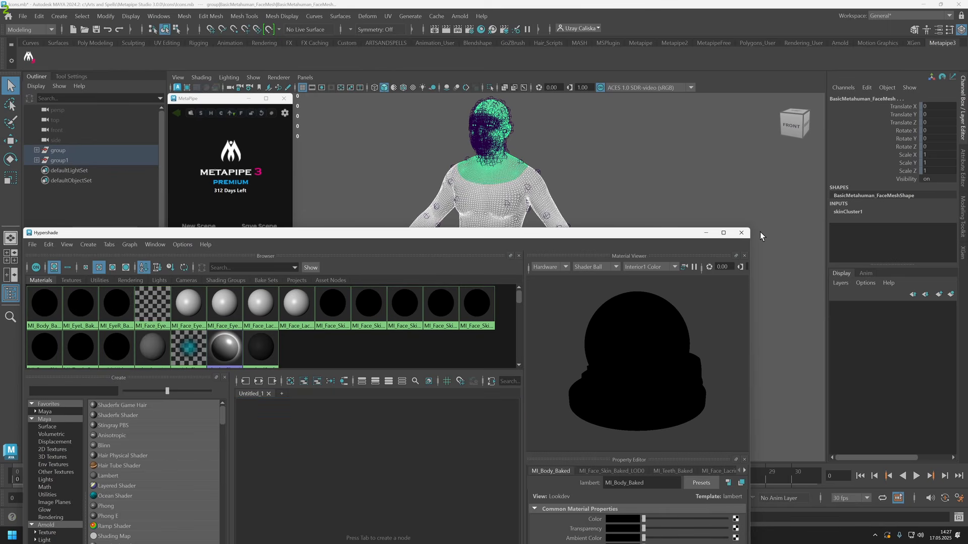
{"action": "left_click", "coordinate": [741, 232]}
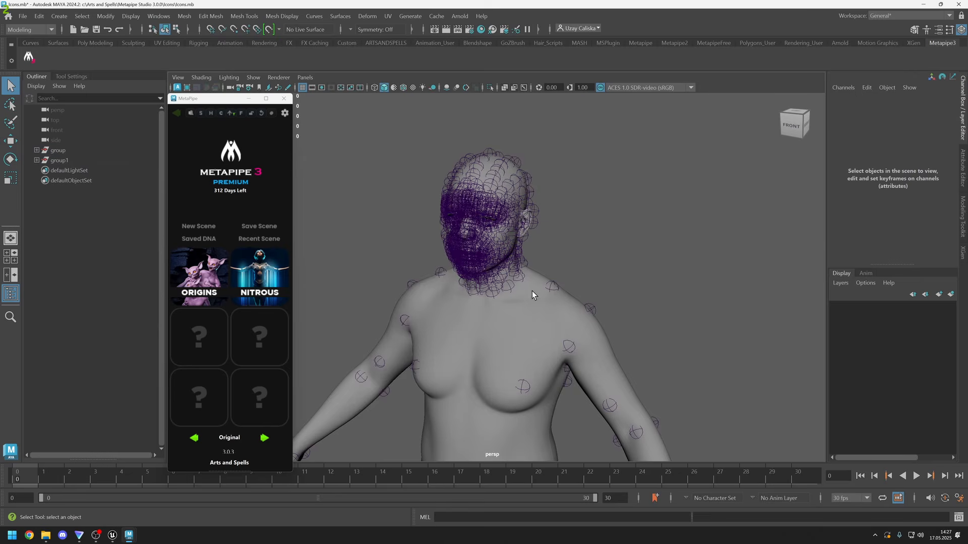
{"action": "left_click_drag", "start_coordinate": [532, 292], "coordinate": [495, 290], "text": "alt"}
{"action": "scroll", "coordinate": [491, 298], "scroll_direction": "down", "scroll_amount": 5}
{"action": "scroll", "coordinate": [490, 298], "scroll_direction": "down", "scroll_amount": 3}
{"action": "middle_click_drag", "start_coordinate": [490, 299], "coordinate": [508, 239], "text": "alt"}
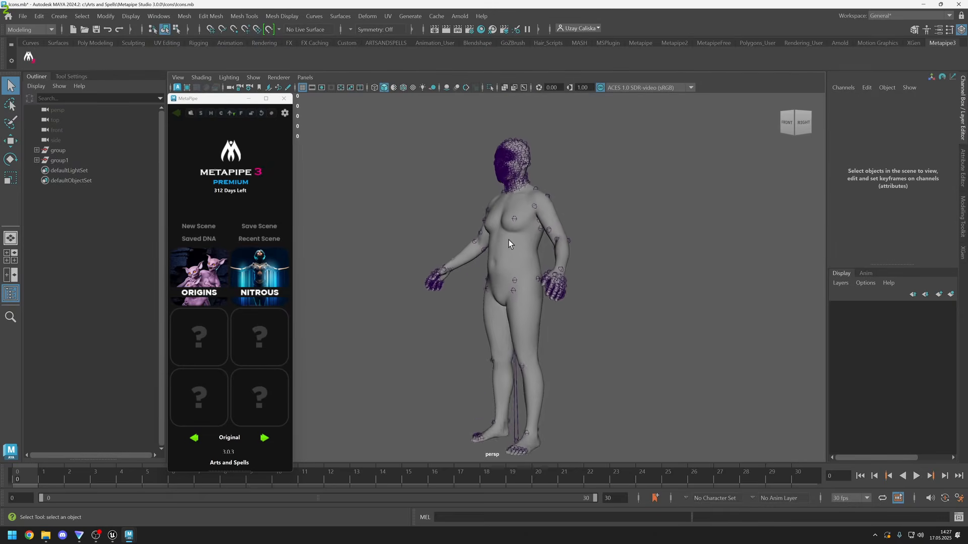
{"action": "left_click_drag", "start_coordinate": [508, 240], "coordinate": [514, 273], "text": "alt"}
{"action": "middle_click_drag", "start_coordinate": [514, 273], "coordinate": [488, 276], "text": "alt"}
{"action": "mouse_move", "coordinate": [488, 276]}
{"action": "left_mouse_down", "text": "alt"}
{"action": "mouse_move", "coordinate": [462, 287]}
{"action": "mouse_move", "coordinate": [475, 282]}
{"action": "left_mouse_up", "text": "alt"}
Select the body mesh and the face mesh, and build the MetaHuman rig from them with MetaPipe's Origins.
{"action": "left_click", "coordinate": [509, 269]}
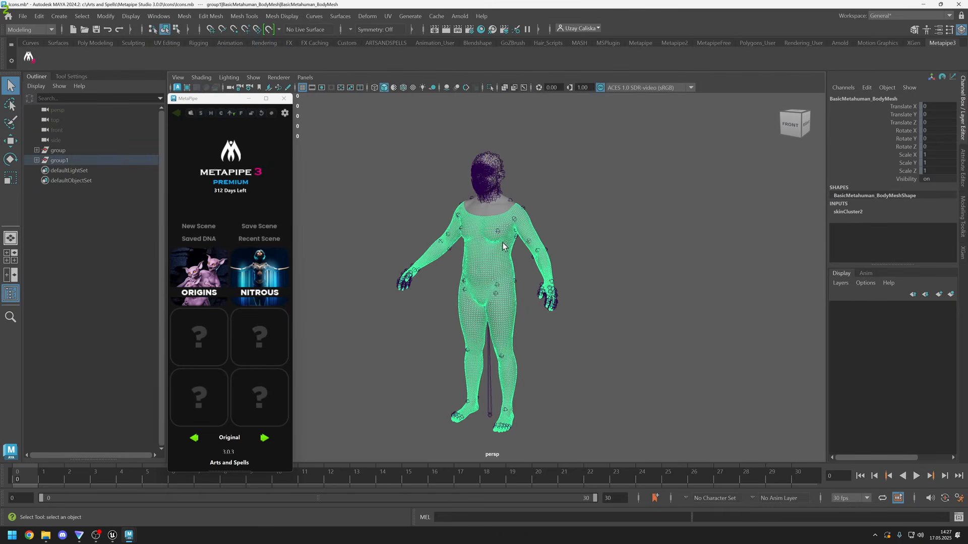
{"action": "left_click", "coordinate": [504, 197], "text": "shift"}
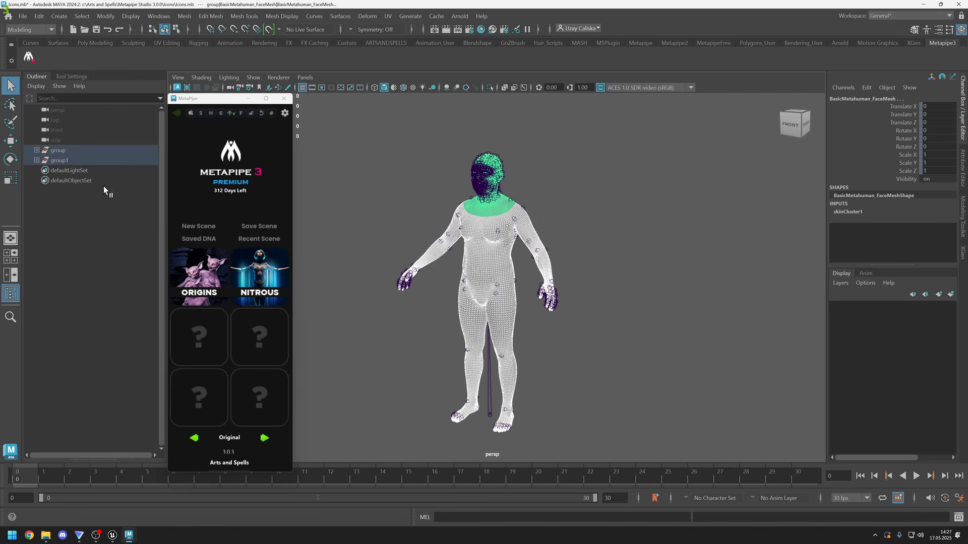
{"action": "left_click", "coordinate": [204, 278]}
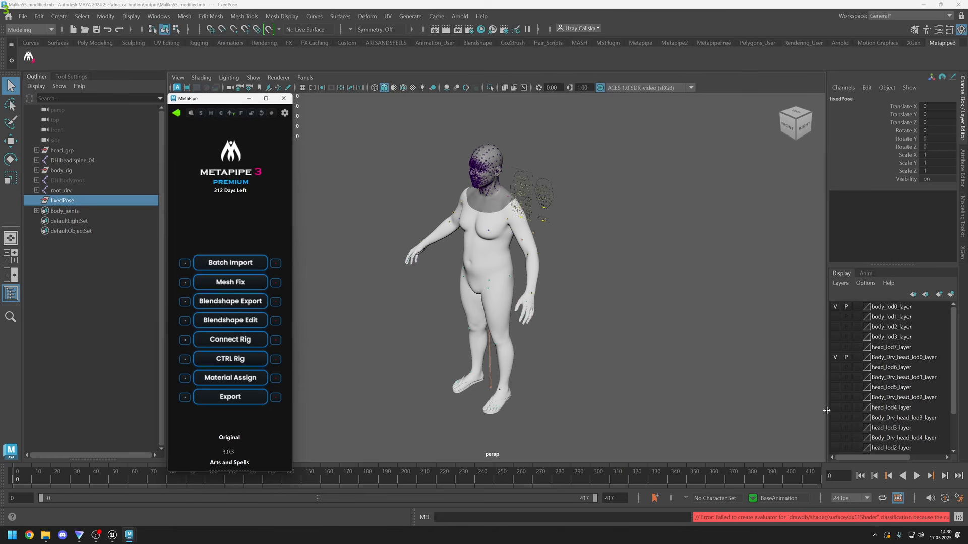
Examine the generated rig, including the full body, the head joints and the facial control boards.
{"action": "scroll", "coordinate": [473, 245], "scroll_direction": "up", "scroll_amount": 3}
{"action": "middle_click_drag", "start_coordinate": [473, 245], "coordinate": [470, 300], "text": "alt"}
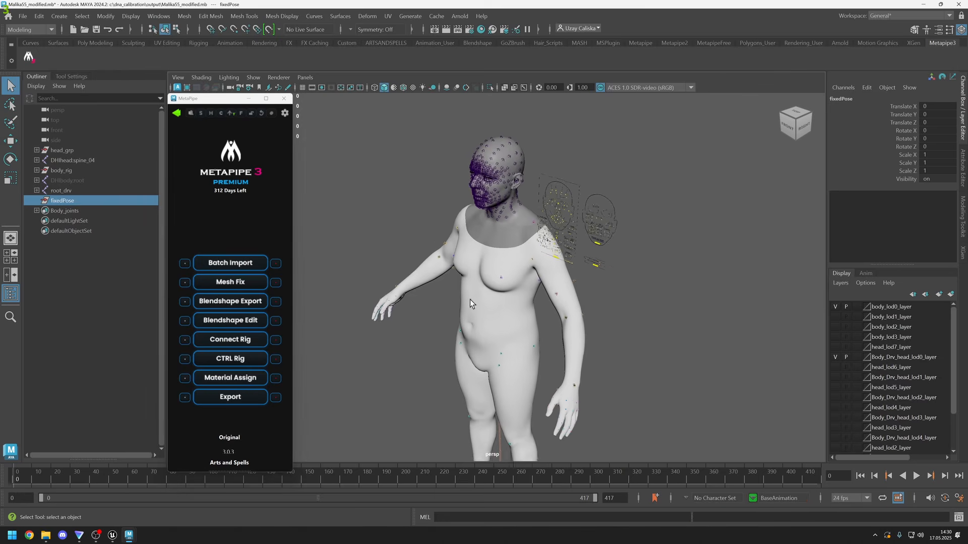
{"action": "scroll", "coordinate": [470, 299], "scroll_direction": "up", "scroll_amount": 2}
{"action": "left_click_drag", "start_coordinate": [516, 308], "coordinate": [534, 281], "text": "alt"}
{"action": "scroll", "coordinate": [529, 277], "scroll_direction": "up", "scroll_amount": 2}
{"action": "scroll", "coordinate": [538, 284], "scroll_direction": "down", "scroll_amount": 2}
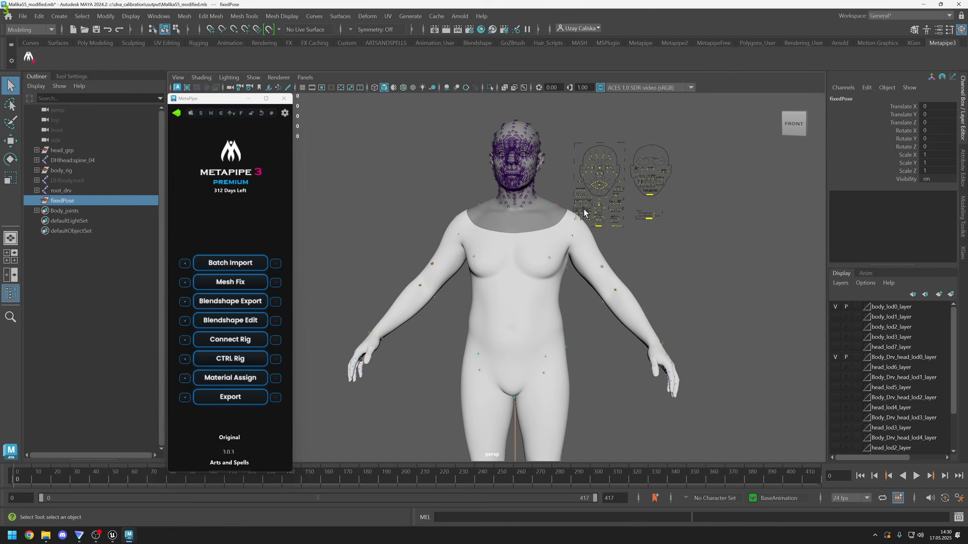
{"action": "left_click", "coordinate": [360, 260]}
{"action": "key", "text": "f"}
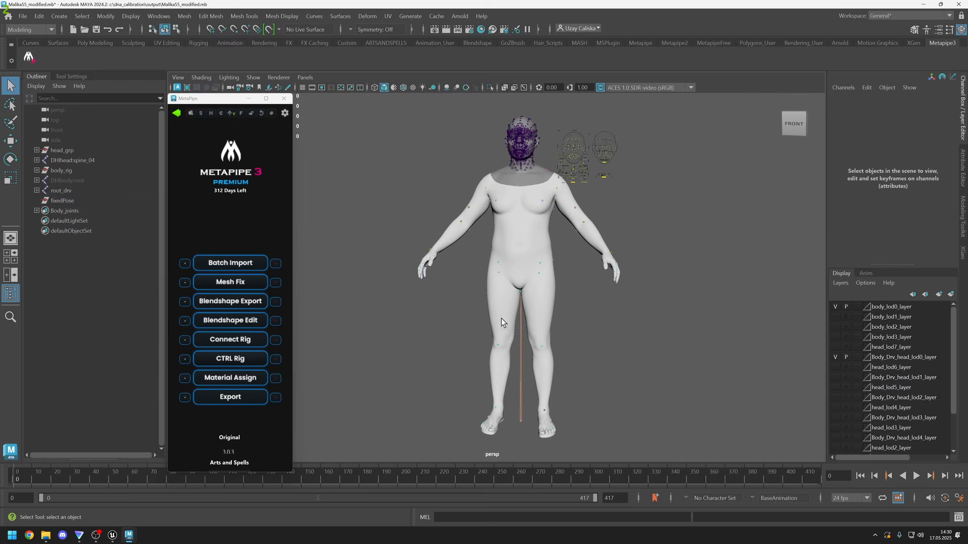
{"action": "scroll", "coordinate": [513, 166], "scroll_direction": "up", "scroll_amount": 3}
{"action": "scroll", "coordinate": [477, 174], "scroll_direction": "up", "scroll_amount": 5}
{"action": "middle_click_drag", "start_coordinate": [514, 158], "coordinate": [500, 225], "text": "alt"}
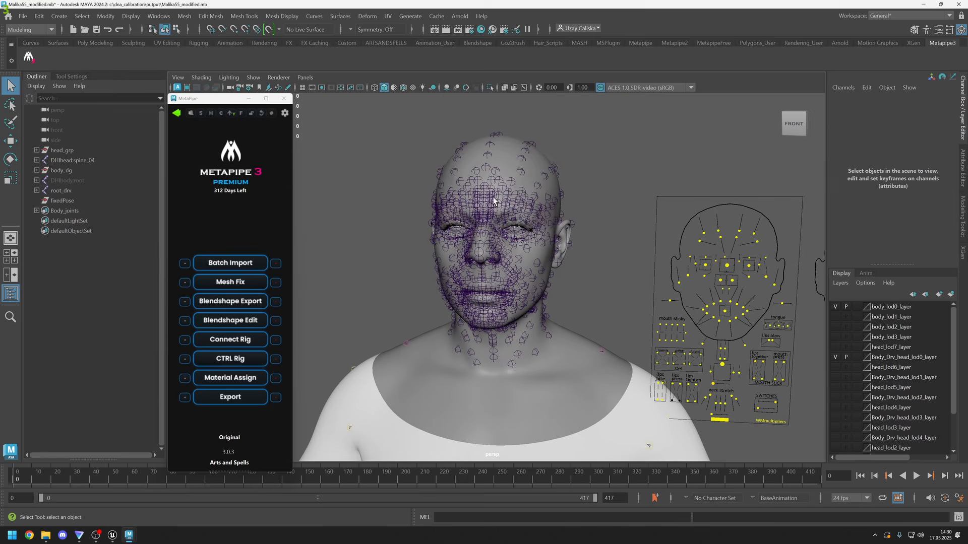
{"action": "scroll", "coordinate": [442, 254], "scroll_direction": "down", "scroll_amount": 4}
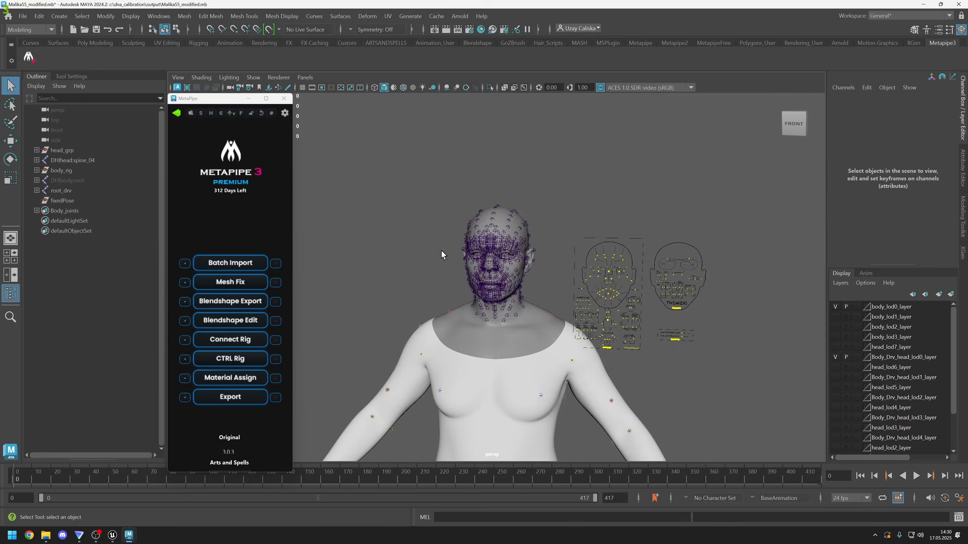
Select the whole DHIhead:spine_04 joint hierarchy and set the joint radius to 0.1.
{"action": "left_click", "coordinate": [80, 161]}
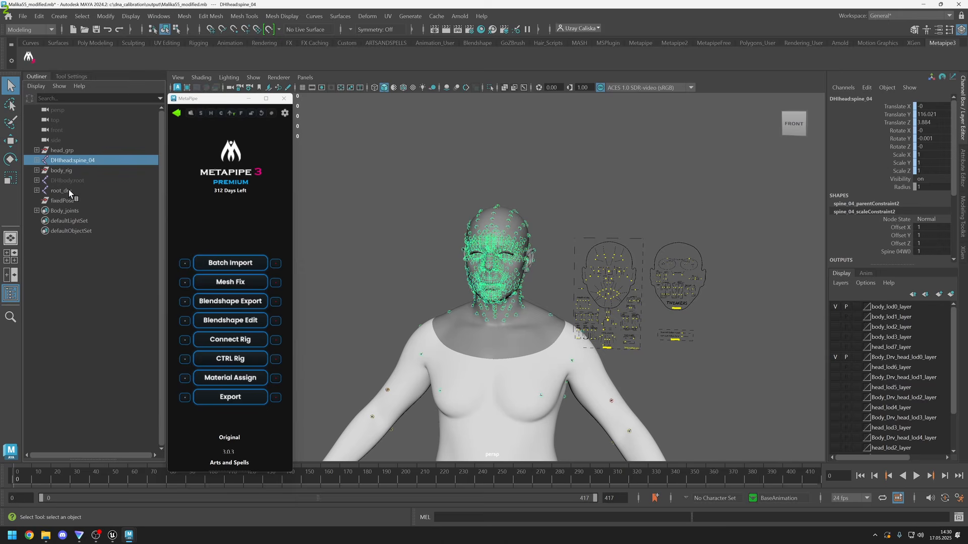
{"action": "left_click", "coordinate": [200, 113]}
{"action": "left_click", "coordinate": [916, 187]}
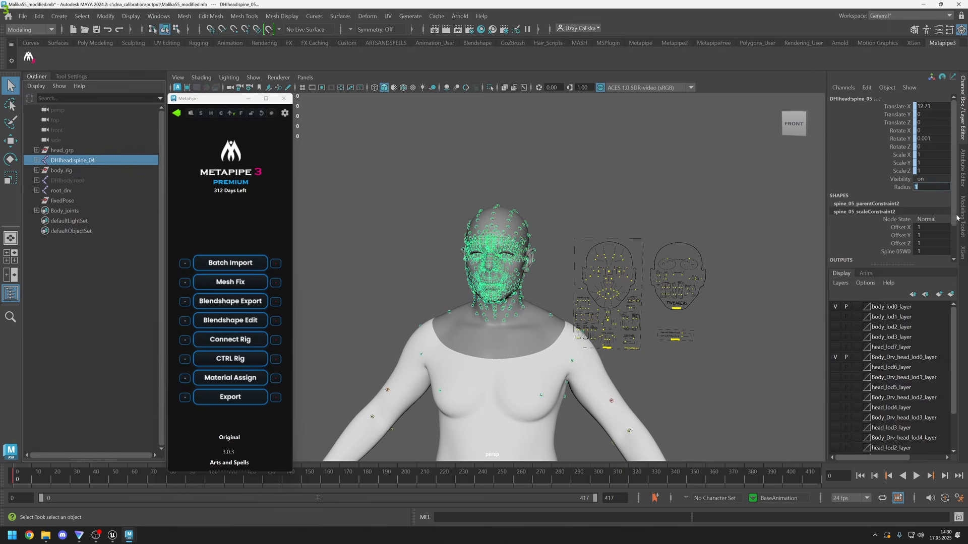
{"action": "type", "text": "0.1"}
{"action": "key", "text": "Return"}
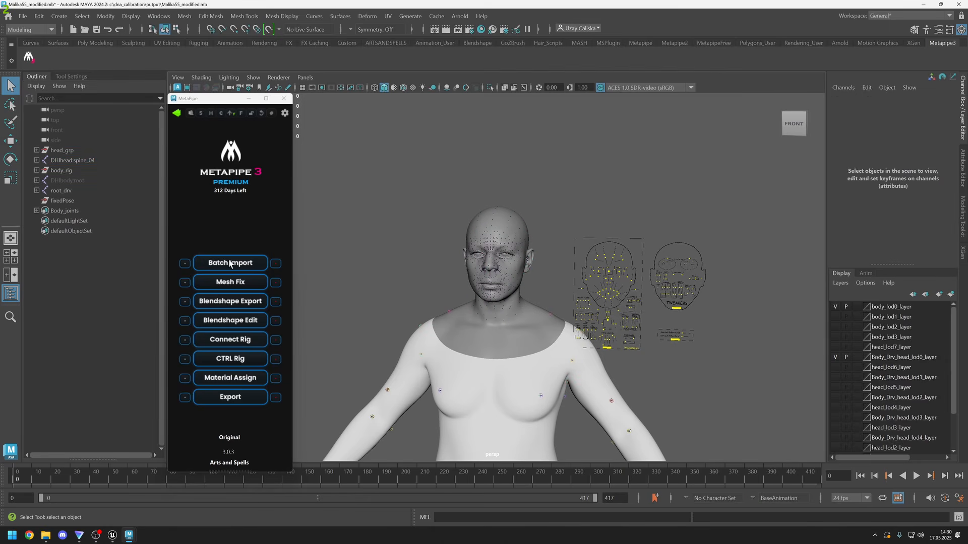
Select the whole root_drv joint hierarchy and set the joint radius to 0.1.
{"action": "left_click", "coordinate": [59, 191]}
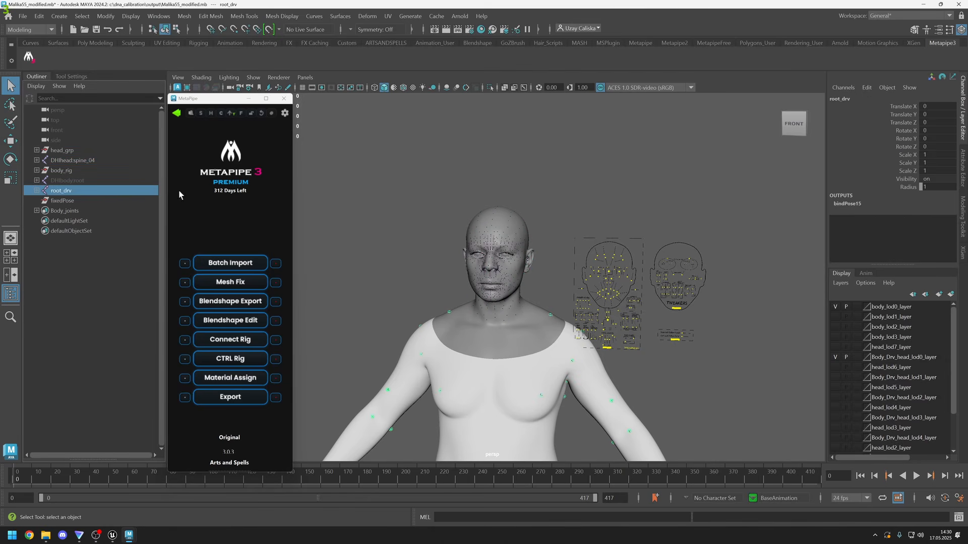
{"action": "left_click", "coordinate": [201, 114]}
{"action": "left_click", "coordinate": [931, 187]}
{"action": "type", "text": "0.1"}
{"action": "key", "text": "Return"}
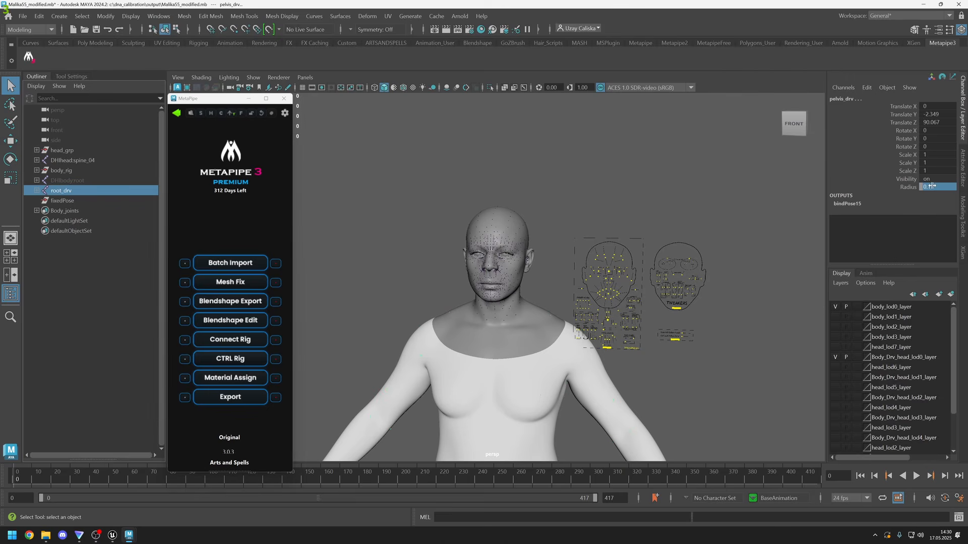
Inspect the head with its smaller joints and turn on X-Ray display of the joints in the viewport.
{"action": "left_click", "coordinate": [756, 344]}
{"action": "right_click_drag", "start_coordinate": [706, 345], "coordinate": [616, 348], "text": "alt"}
{"action": "middle_click_drag", "start_coordinate": [585, 360], "coordinate": [566, 225], "text": "alt"}
{"action": "left_click_drag", "start_coordinate": [566, 224], "coordinate": [509, 255], "text": "alt"}
{"action": "right_click_drag", "start_coordinate": [509, 254], "coordinate": [585, 272], "text": "alt"}
{"action": "middle_click_drag", "start_coordinate": [585, 272], "coordinate": [522, 262], "text": "alt"}
{"action": "left_click_drag", "start_coordinate": [522, 262], "coordinate": [464, 252], "text": "alt"}
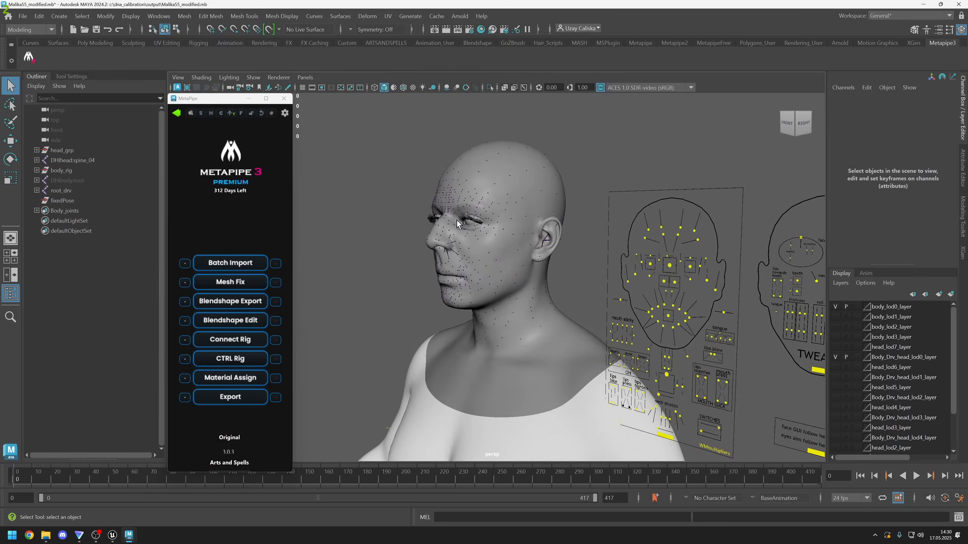
{"action": "left_click", "coordinate": [524, 87]}
Examine the skeleton's joint placement through the torso, arms and legs of the body mesh.
{"action": "scroll", "coordinate": [533, 174], "scroll_direction": "down", "scroll_amount": 7}
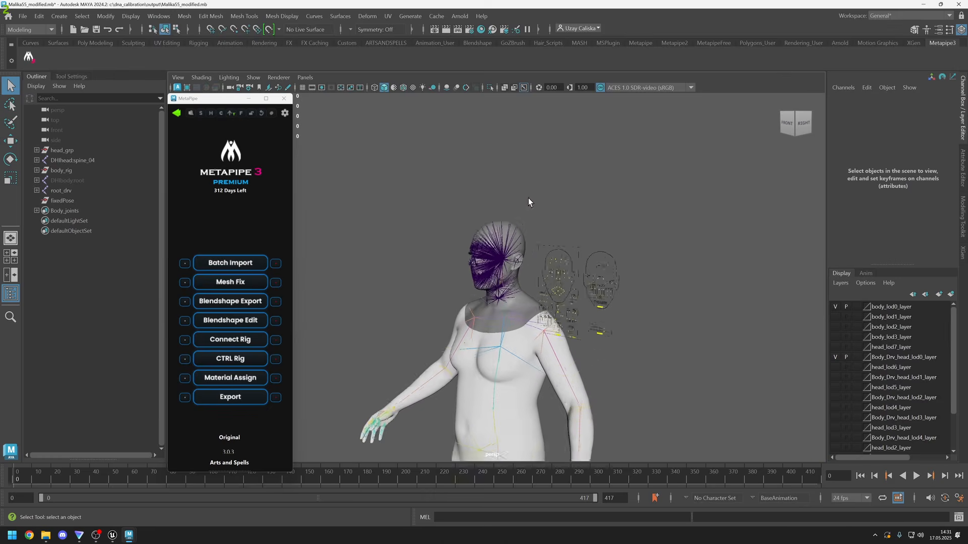
{"action": "left_click_drag", "start_coordinate": [527, 198], "coordinate": [573, 292], "text": "alt"}
{"action": "middle_click_drag", "start_coordinate": [572, 292], "coordinate": [564, 242], "text": "alt"}
{"action": "left_click_drag", "start_coordinate": [509, 288], "coordinate": [536, 262], "text": "alt"}
{"action": "scroll", "coordinate": [534, 268], "scroll_direction": "down", "scroll_amount": 2}
{"action": "middle_click_drag", "start_coordinate": [529, 275], "coordinate": [523, 232], "text": "alt"}
{"action": "scroll", "coordinate": [523, 237], "scroll_direction": "down", "scroll_amount": 1}
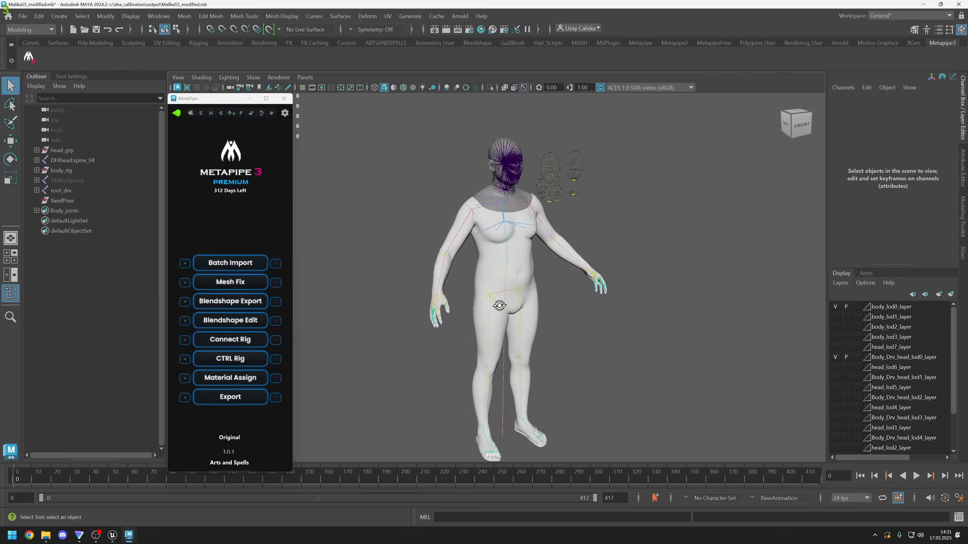
{"action": "left_click_drag", "start_coordinate": [497, 305], "coordinate": [490, 309], "text": "alt"}
{"action": "scroll", "coordinate": [494, 302], "scroll_direction": "up", "scroll_amount": 5}
{"action": "left_click_drag", "start_coordinate": [544, 275], "coordinate": [511, 268], "text": "alt"}
{"action": "middle_click_drag", "start_coordinate": [511, 268], "coordinate": [516, 316], "text": "alt"}
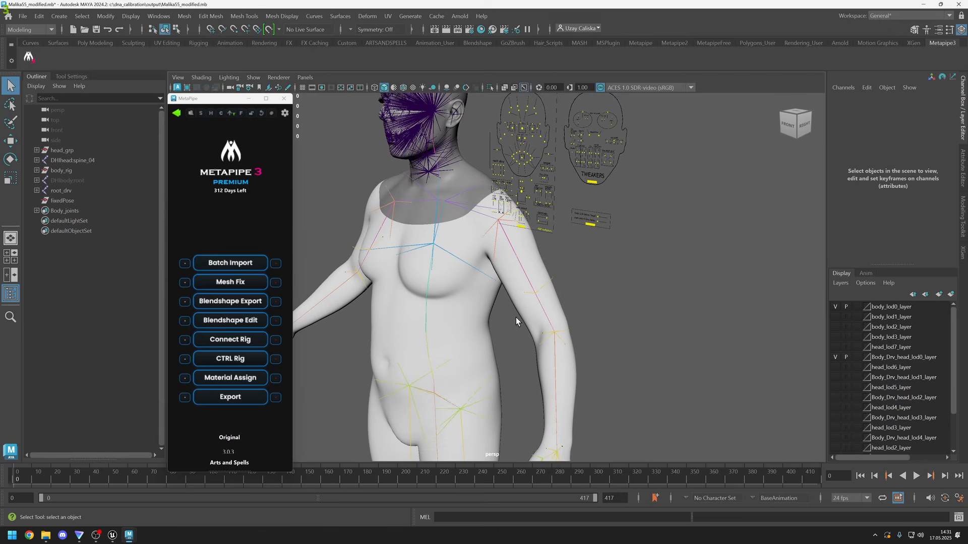
Check the joint orientations of the left upper arm, index finger and thumb with the Move tool.
{"action": "left_click", "coordinate": [519, 263]}
{"action": "key", "text": "w"}
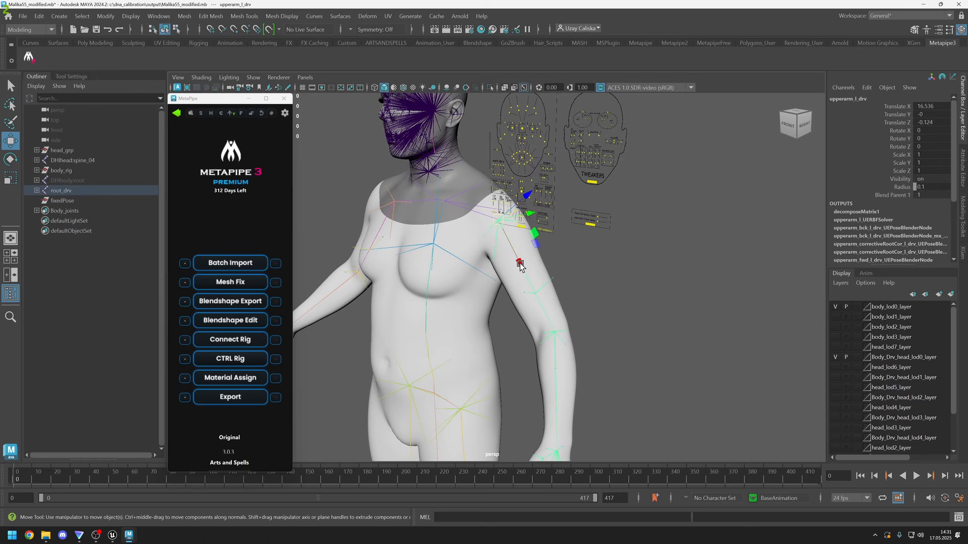
{"action": "left_click_drag", "start_coordinate": [519, 265], "coordinate": [493, 270], "text": "alt"}
{"action": "scroll", "coordinate": [484, 252], "scroll_direction": "up", "scroll_amount": 4}
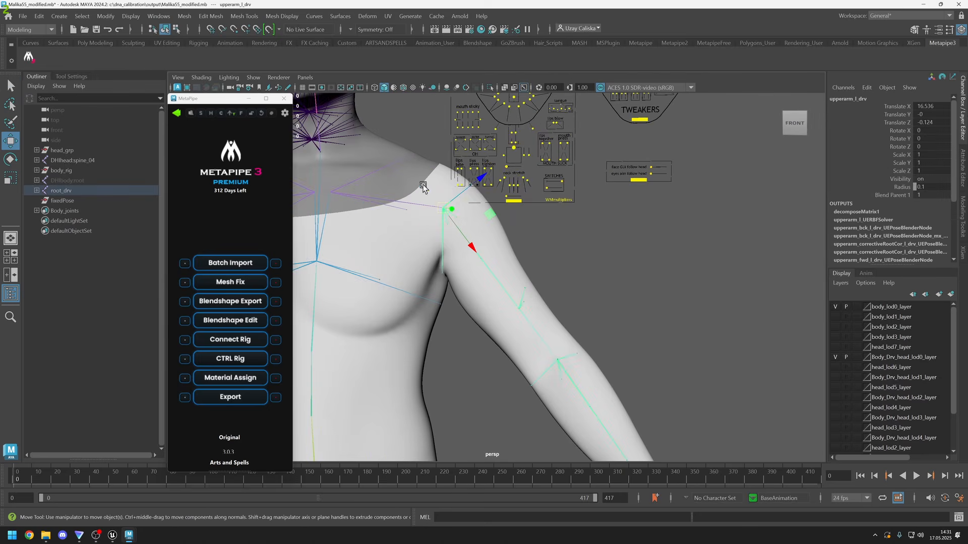
{"action": "middle_click_drag", "start_coordinate": [532, 362], "coordinate": [484, 281], "text": "alt"}
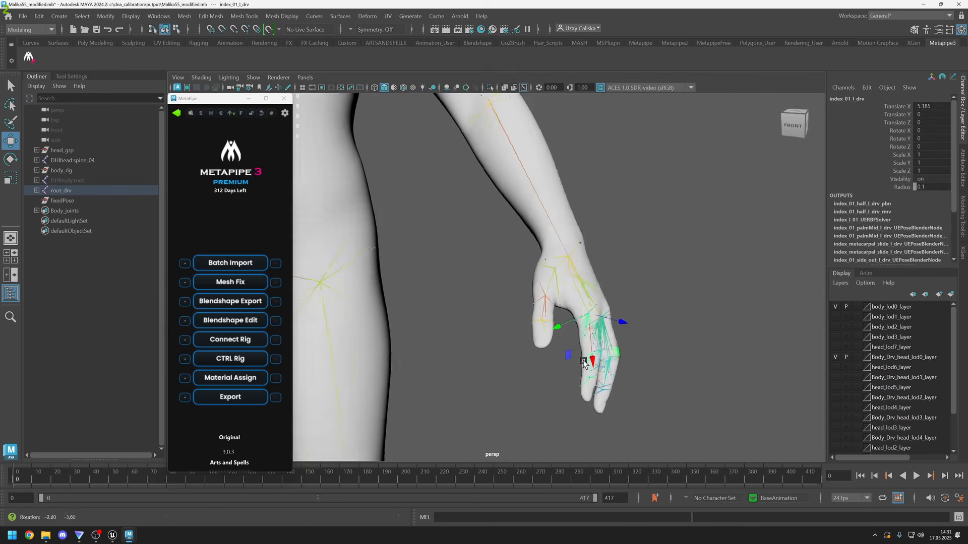
{"action": "left_click_drag", "start_coordinate": [575, 325], "coordinate": [494, 325], "text": "alt"}
{"action": "left_click", "coordinate": [536, 301]}
{"action": "left_click", "coordinate": [494, 325]}
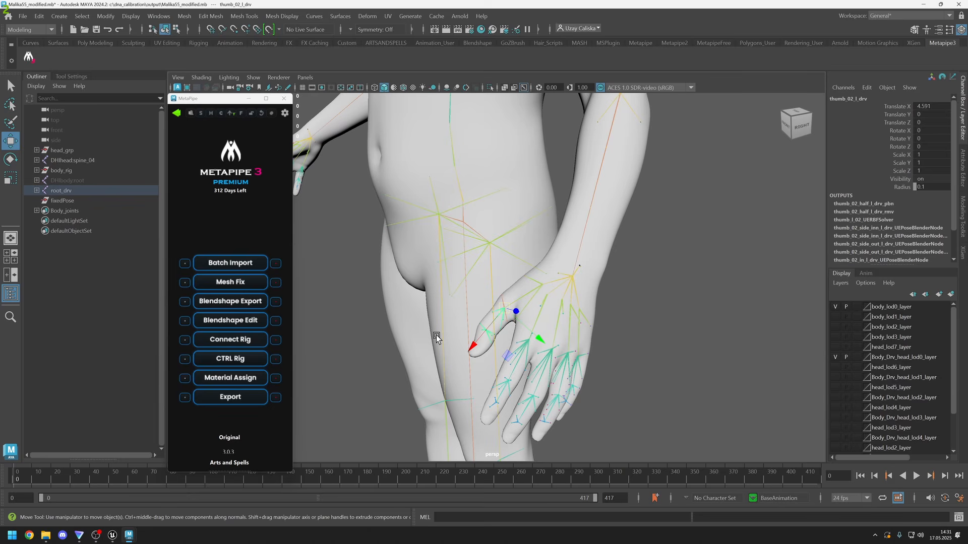
Clear the joint selection, inspect the body and head skeleton from the front, and turn off X-Ray display of the joints.
{"action": "scroll", "coordinate": [466, 262], "scroll_direction": "down", "scroll_amount": 5}
{"action": "middle_click_drag", "start_coordinate": [469, 204], "coordinate": [471, 232], "text": "alt"}
{"action": "left_click", "coordinate": [471, 231]}
{"action": "left_click", "coordinate": [622, 251]}
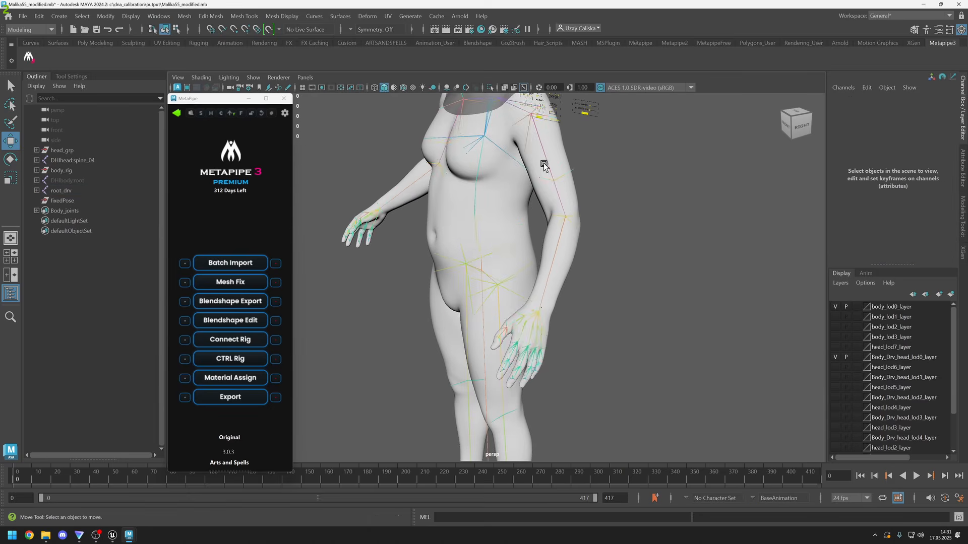
{"action": "middle_click_drag", "start_coordinate": [544, 162], "coordinate": [549, 272], "text": "alt"}
{"action": "left_click_drag", "start_coordinate": [468, 297], "coordinate": [542, 301], "text": "alt"}
{"action": "middle_click_drag", "start_coordinate": [542, 301], "coordinate": [643, 377], "text": "alt"}
{"action": "scroll", "coordinate": [572, 353], "scroll_direction": "up", "scroll_amount": 3}
{"action": "middle_click_drag", "start_coordinate": [570, 352], "coordinate": [576, 332], "text": "alt"}
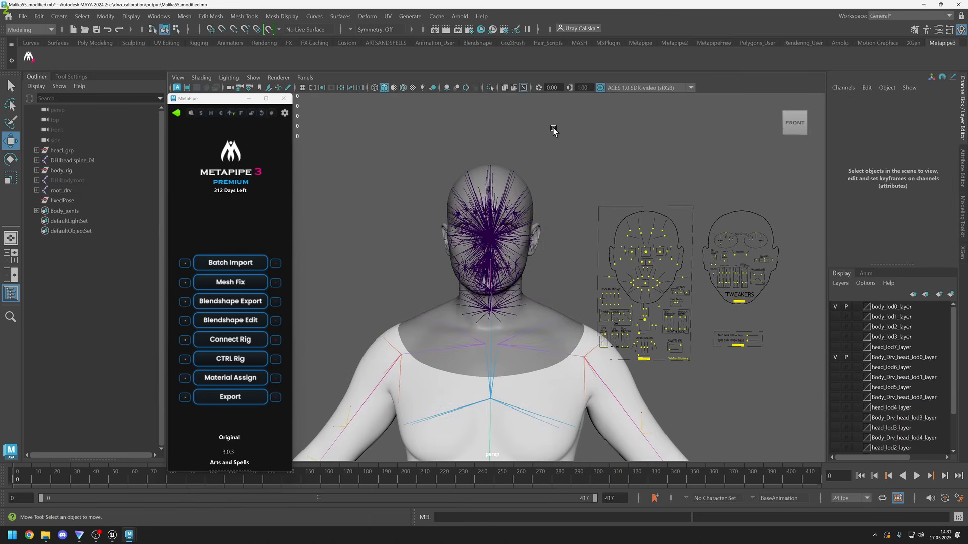
{"action": "left_click", "coordinate": [523, 88]}
Test the face rig by setting the jaw and OH mouth controls to 1, and reset the controls to neutral.
{"action": "scroll", "coordinate": [603, 264], "scroll_direction": "up", "scroll_amount": 4}
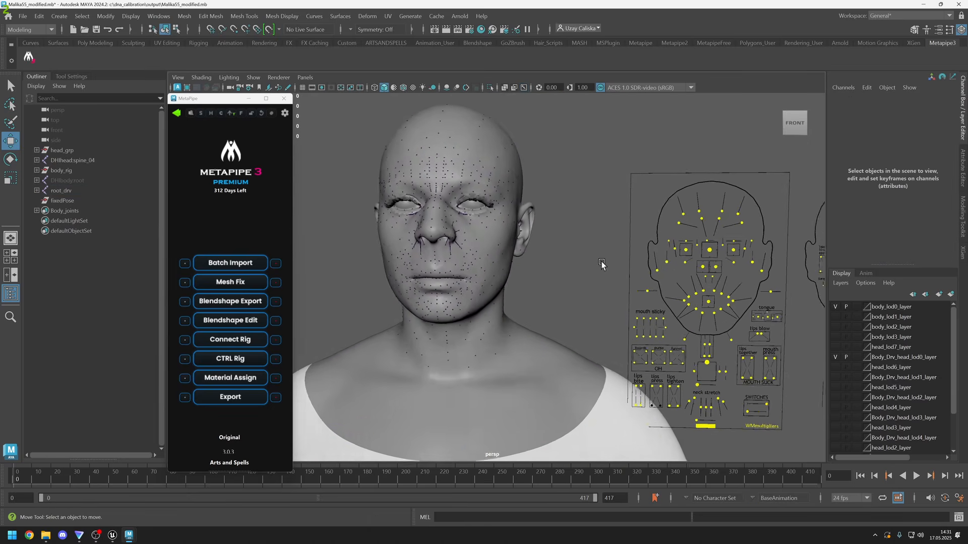
{"action": "left_click_drag", "start_coordinate": [603, 264], "coordinate": [612, 261], "text": "alt"}
{"action": "middle_click_drag", "start_coordinate": [611, 262], "coordinate": [611, 280], "text": "alt"}
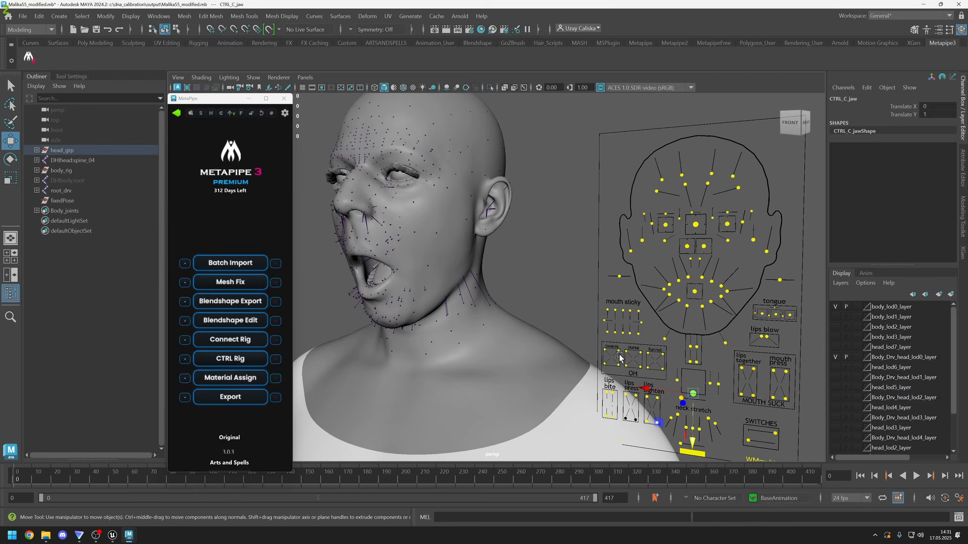
{"action": "left_click_drag", "start_coordinate": [598, 341], "coordinate": [669, 373]}
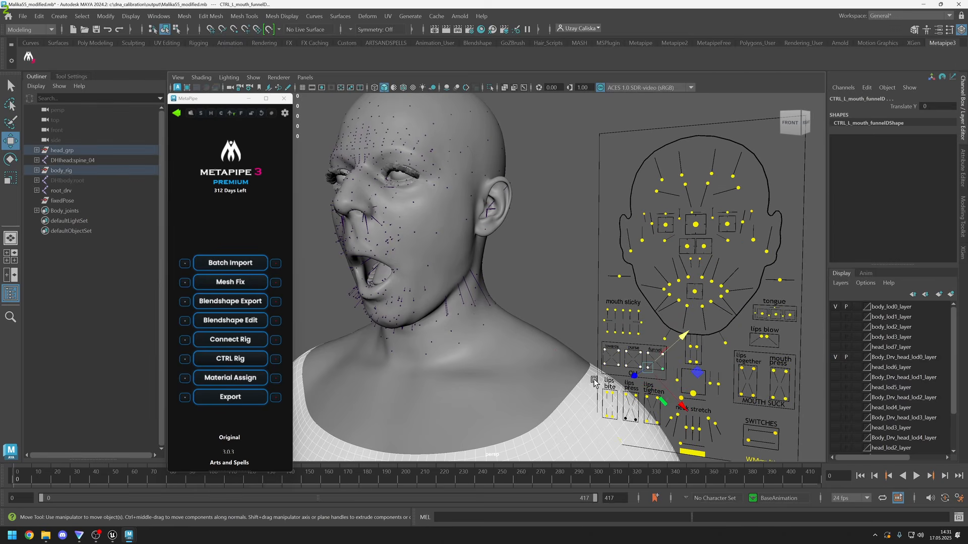
{"action": "left_click", "coordinate": [594, 383], "text": "ctrl"}
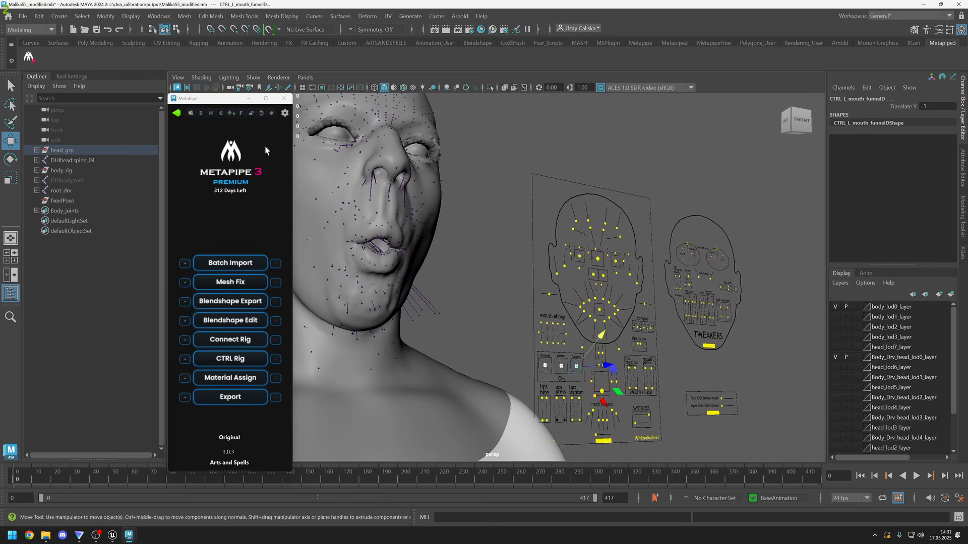
{"action": "left_click", "coordinate": [261, 114]}
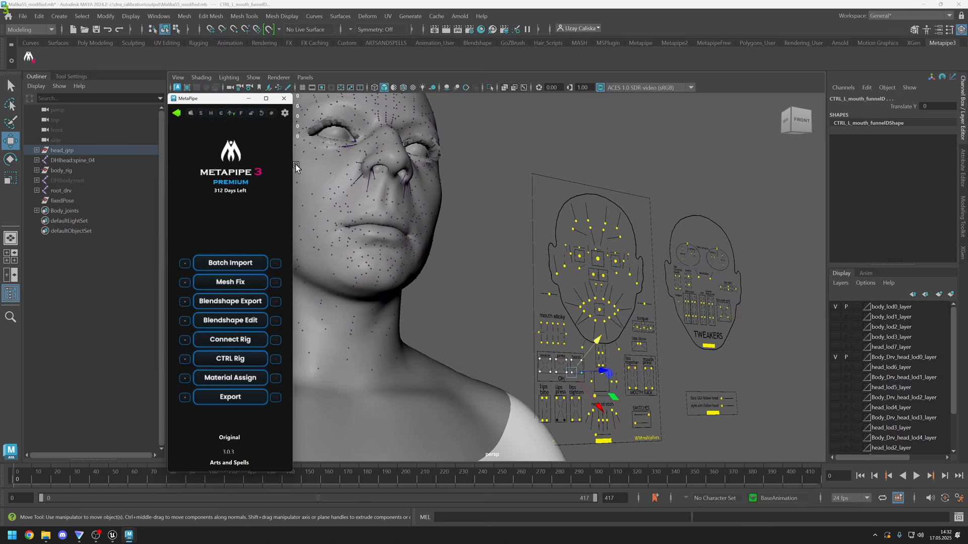
Review the full character with nothing selected and start MetaPipe's Material Assign.
{"action": "scroll", "coordinate": [499, 271], "scroll_direction": "down", "scroll_amount": 3}
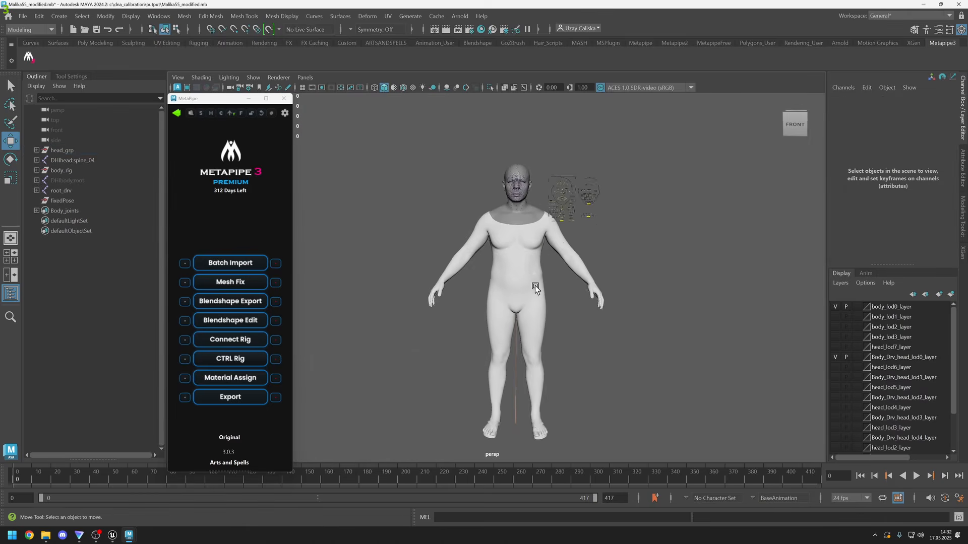
{"action": "middle_click_drag", "start_coordinate": [534, 285], "coordinate": [527, 271], "text": "alt"}
{"action": "scroll", "coordinate": [527, 272], "scroll_direction": "up", "scroll_amount": 1}
{"action": "left_click_drag", "start_coordinate": [527, 272], "coordinate": [512, 276], "text": "alt"}
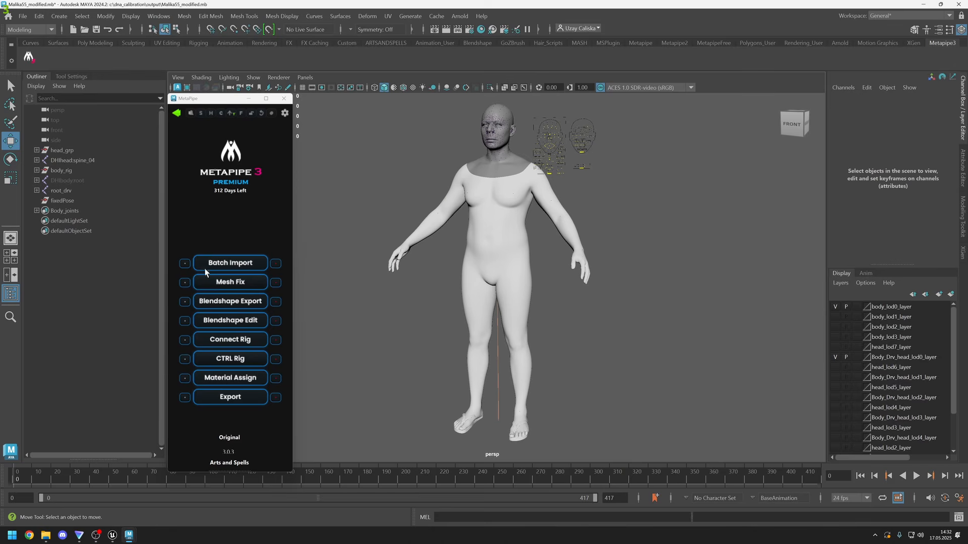
{"action": "left_click_drag", "start_coordinate": [390, 348], "coordinate": [408, 331], "text": "alt"}
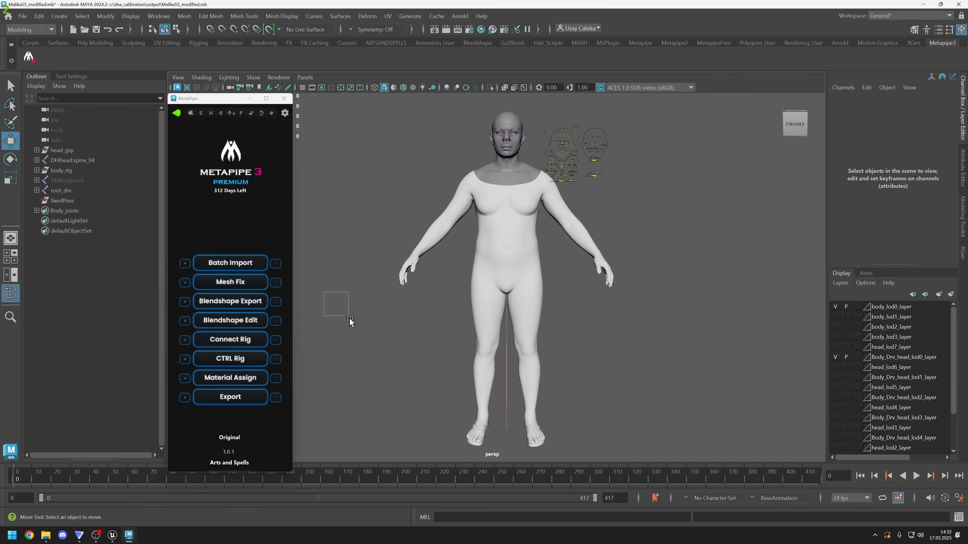
{"action": "left_click_drag", "start_coordinate": [350, 318], "coordinate": [351, 325]}
{"action": "left_click", "coordinate": [233, 378]}
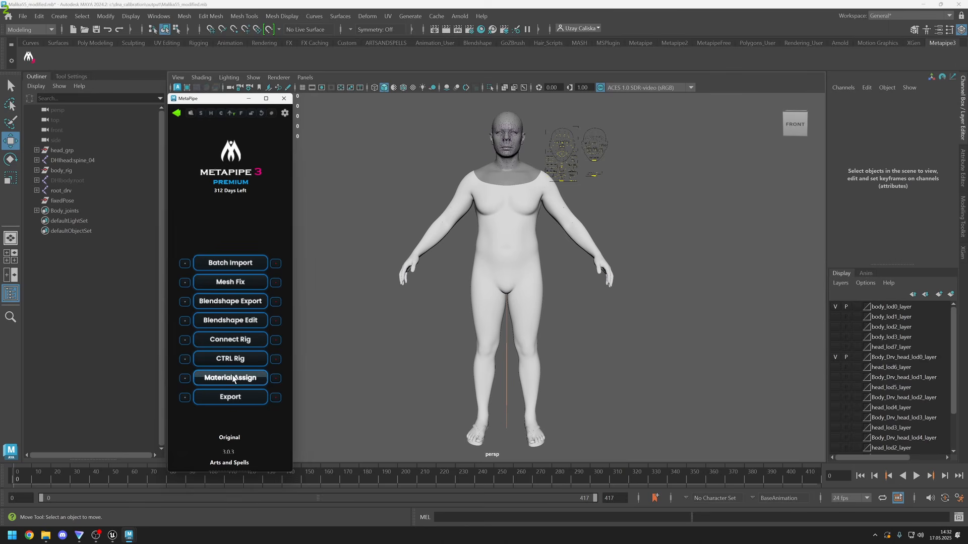
Import vtxColor.jpg as the vertex color map of the head_lod0 mesh with the Paint Vertex Color Tool.
{"action": "left_click_drag", "start_coordinate": [526, 217], "coordinate": [579, 221], "text": "alt"}
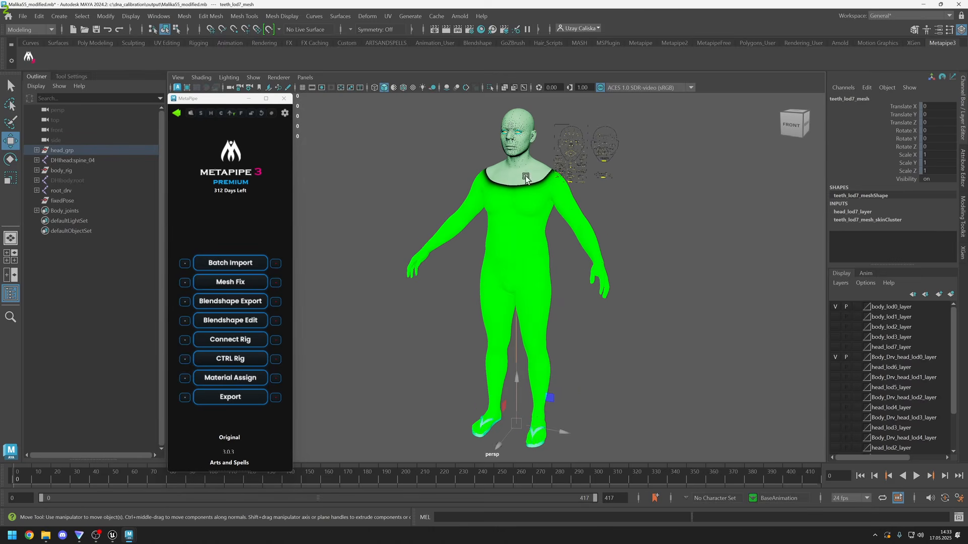
{"action": "scroll", "coordinate": [525, 175], "scroll_direction": "up", "scroll_amount": 10}
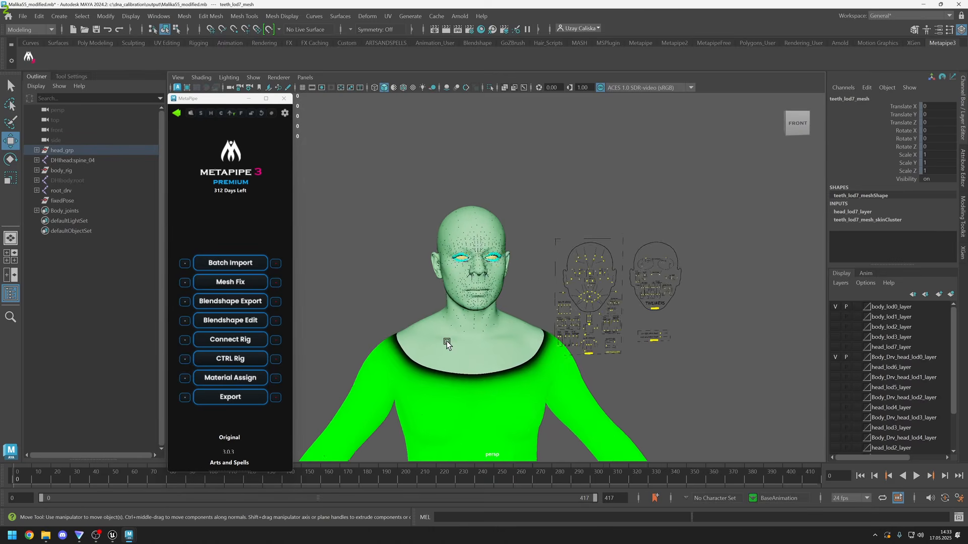
{"action": "scroll", "coordinate": [447, 343], "scroll_direction": "up", "scroll_amount": 5}
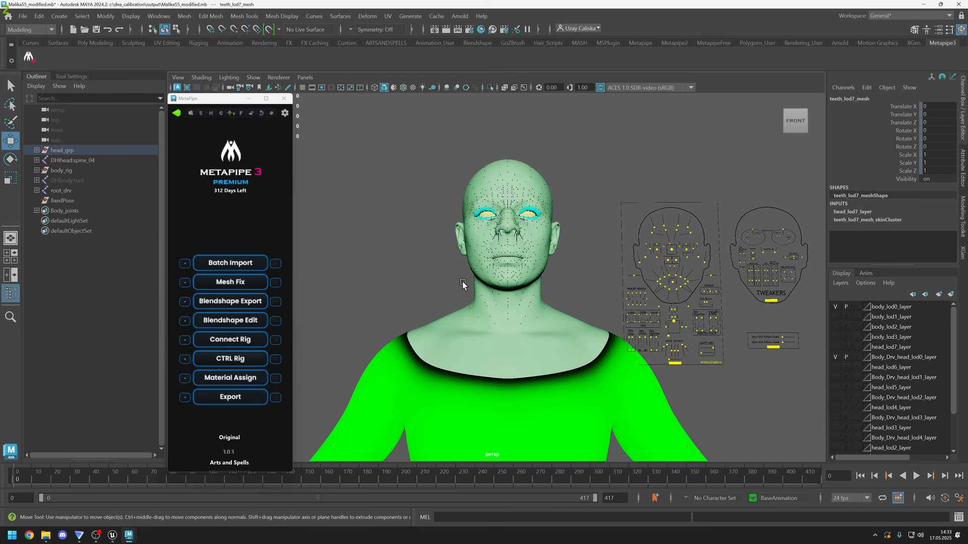
{"action": "left_click", "coordinate": [447, 316]}
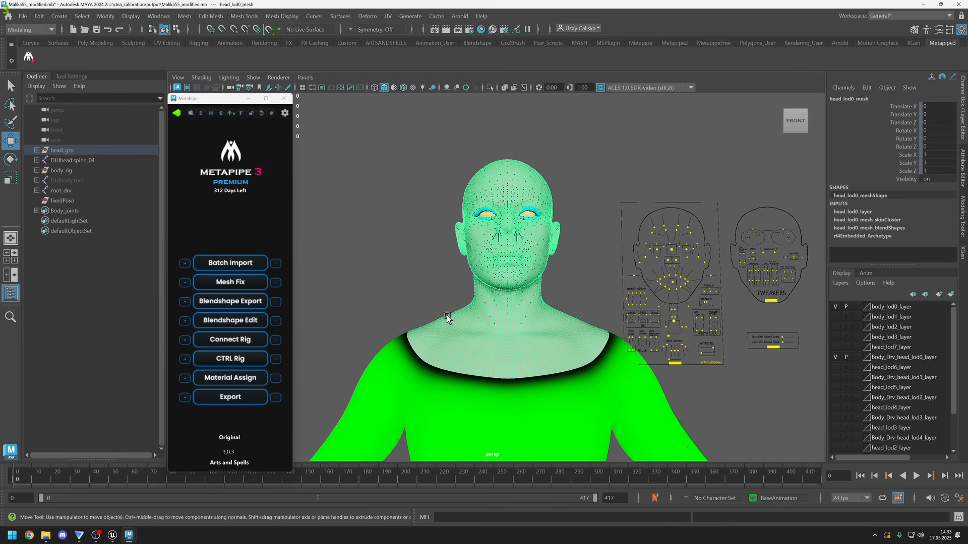
{"action": "left_click", "coordinate": [273, 16]}
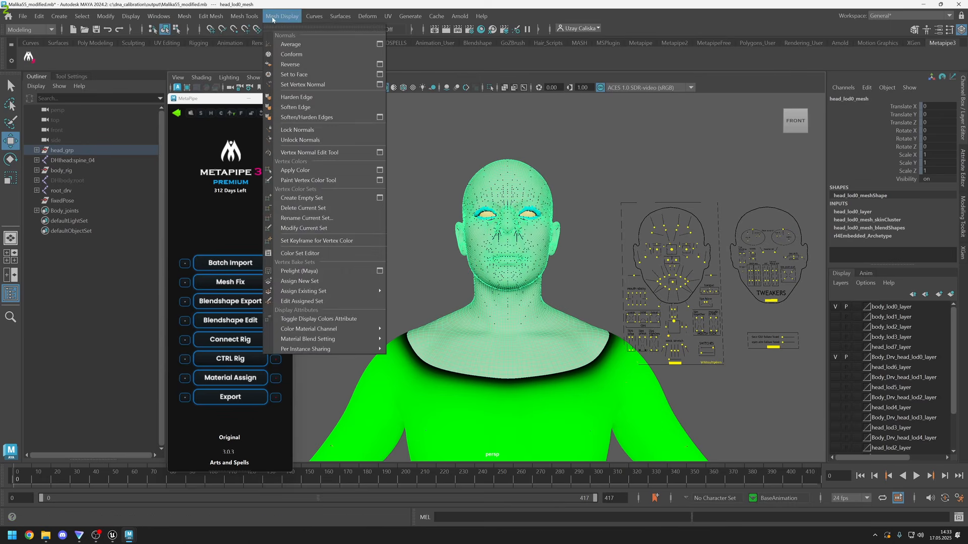
{"action": "left_click", "coordinate": [381, 183]}
{"action": "left_click", "coordinate": [32, 329]}
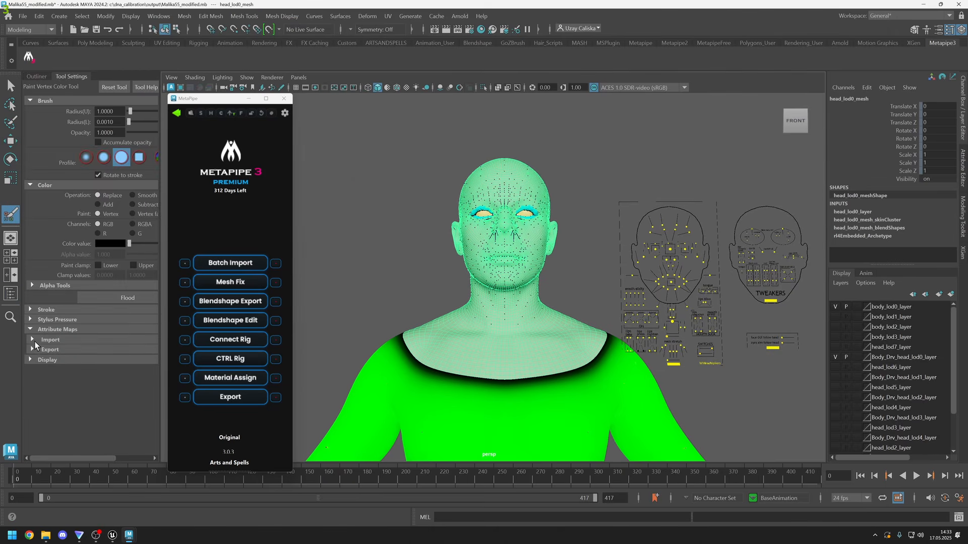
{"action": "left_click", "coordinate": [34, 340]}
{"action": "left_click", "coordinate": [121, 351]}
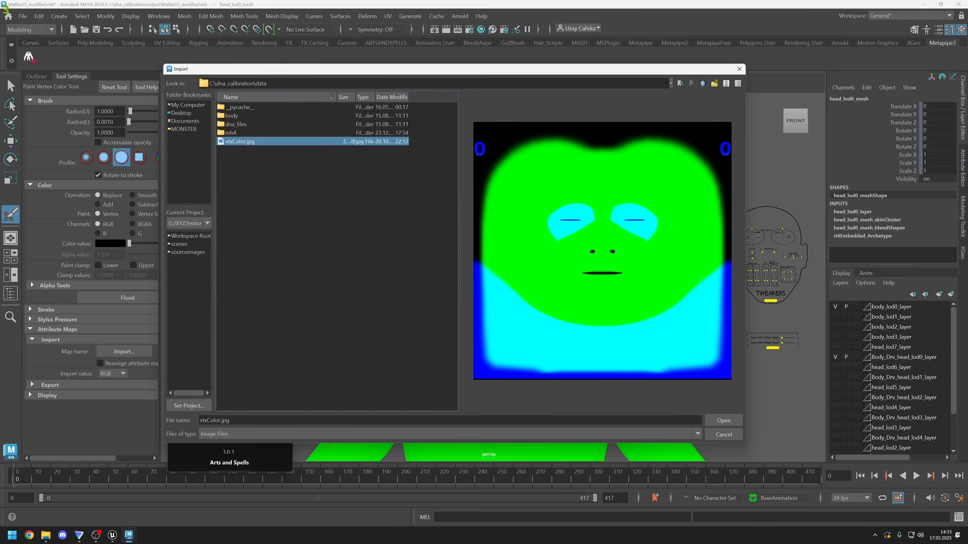
{"action": "left_click", "coordinate": [723, 422]}
Review the vertex colors on the full character and start MetaPipe's Export.
{"action": "left_click_drag", "start_coordinate": [488, 326], "coordinate": [481, 344], "text": "alt"}
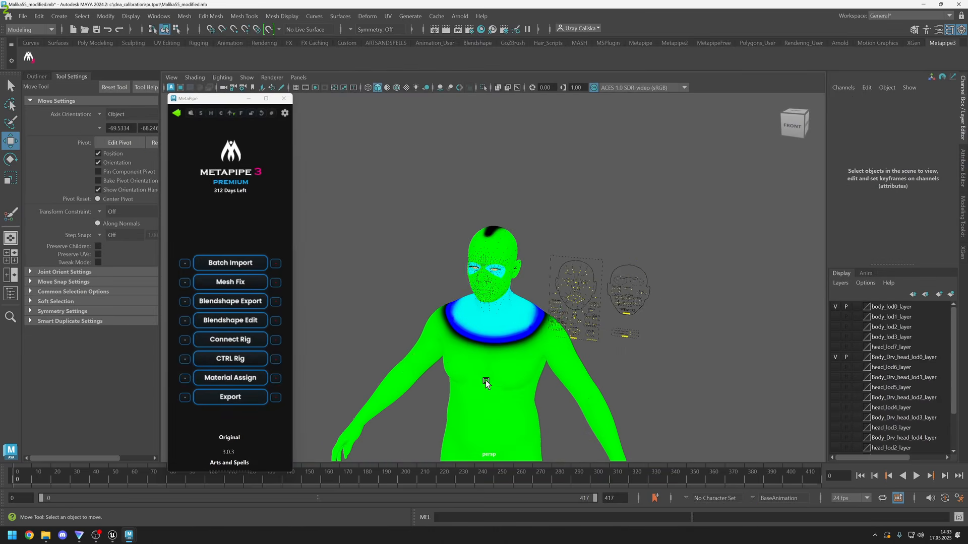
{"action": "middle_click_drag", "start_coordinate": [486, 381], "coordinate": [521, 254], "text": "alt"}
{"action": "scroll", "coordinate": [521, 255], "scroll_direction": "down", "scroll_amount": 4}
{"action": "middle_click_drag", "start_coordinate": [508, 307], "coordinate": [513, 278], "text": "alt"}
{"action": "scroll", "coordinate": [499, 305], "scroll_direction": "up", "scroll_amount": 1}
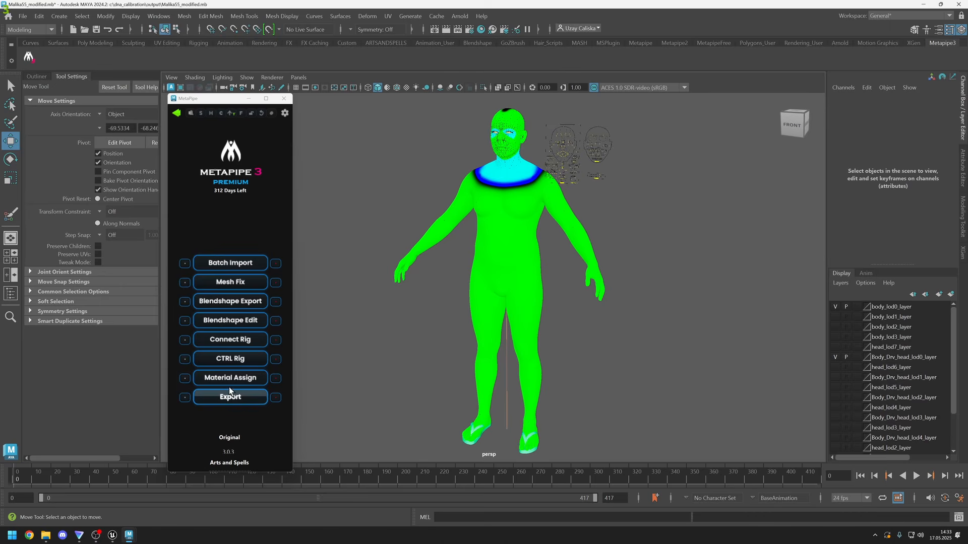
{"action": "left_click", "coordinate": [230, 396]}
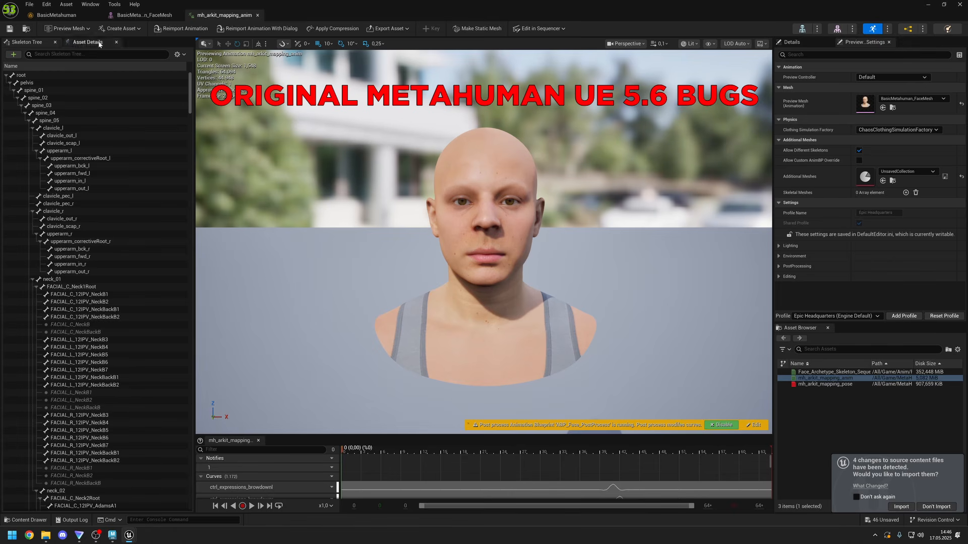
In Unreal Engine, check BasicMetahuman's Assembly section and play mh_arkit_mapping_anim on its face mesh.
{"action": "left_click", "coordinate": [70, 16]}
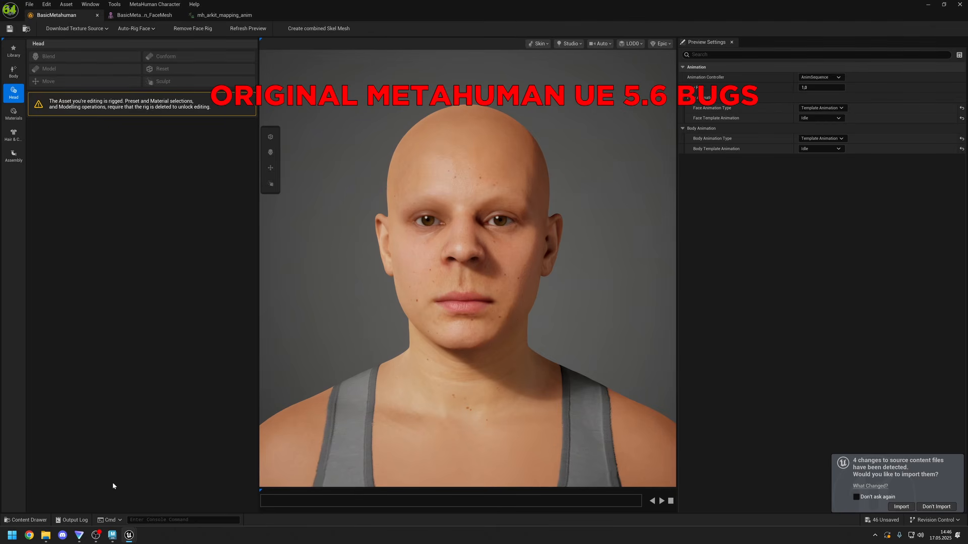
{"action": "left_click", "coordinate": [14, 155]}
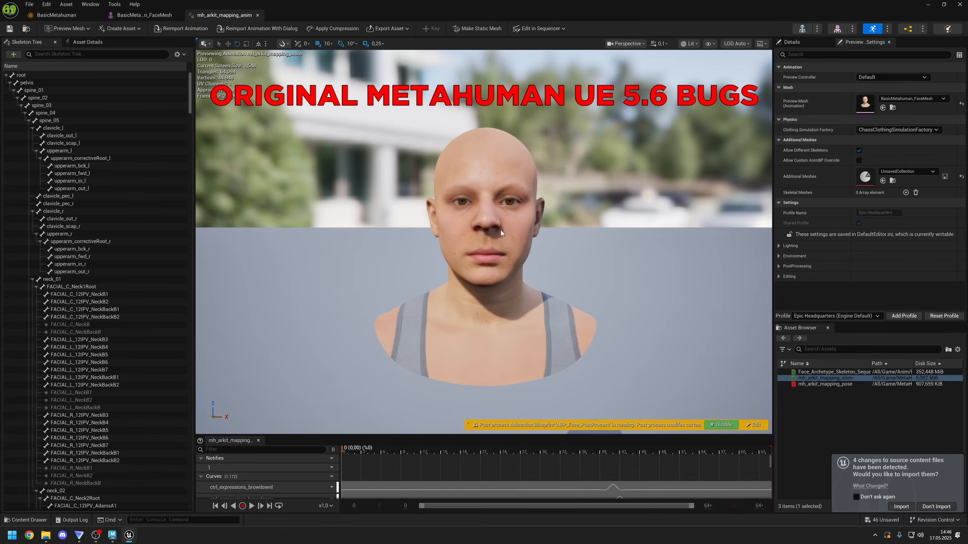
{"action": "left_click_drag", "start_coordinate": [341, 451], "coordinate": [249, 341]}
{"action": "key", "text": "space"}
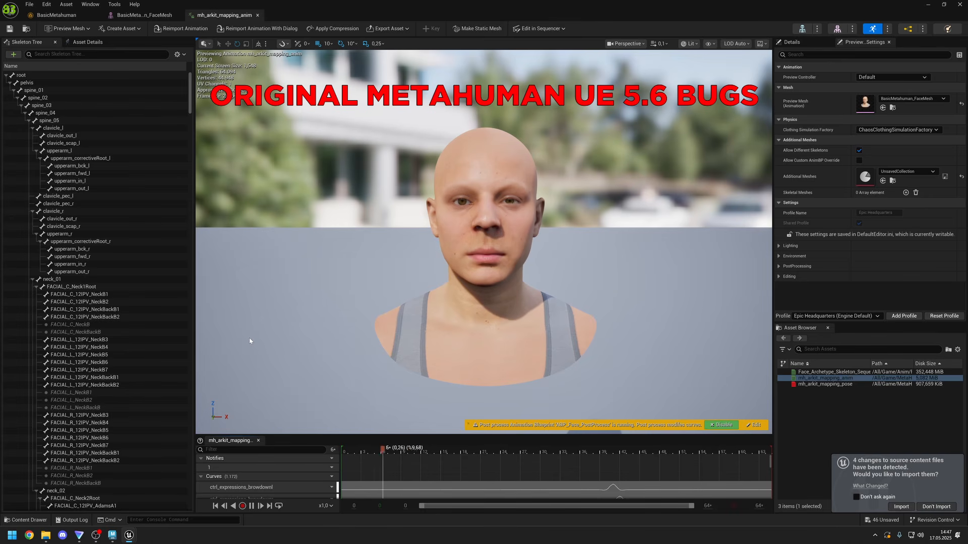
{"action": "key", "text": "space"}
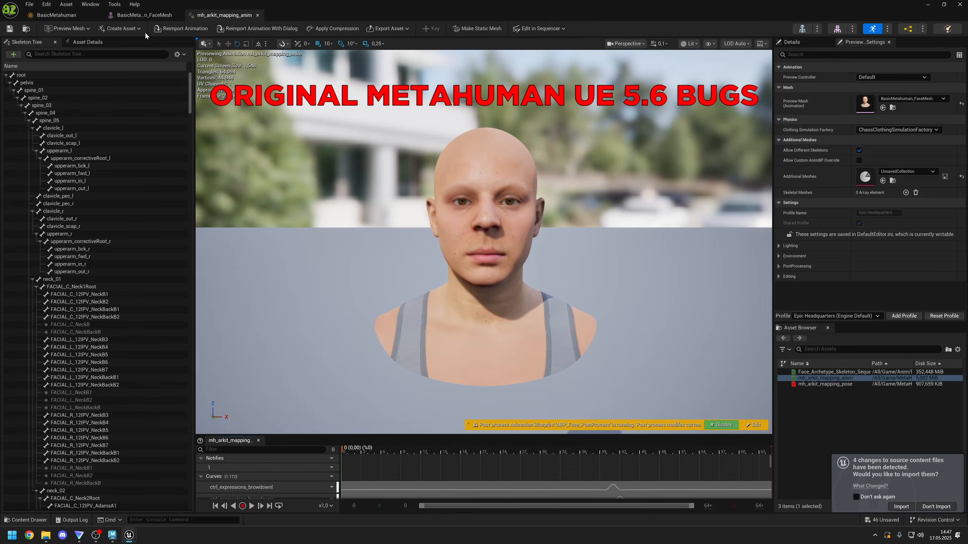
Set the Element 0 head material slot of BasicMetahuman_FaceMesh to None and save the mesh.
{"action": "left_click", "coordinate": [143, 15]}
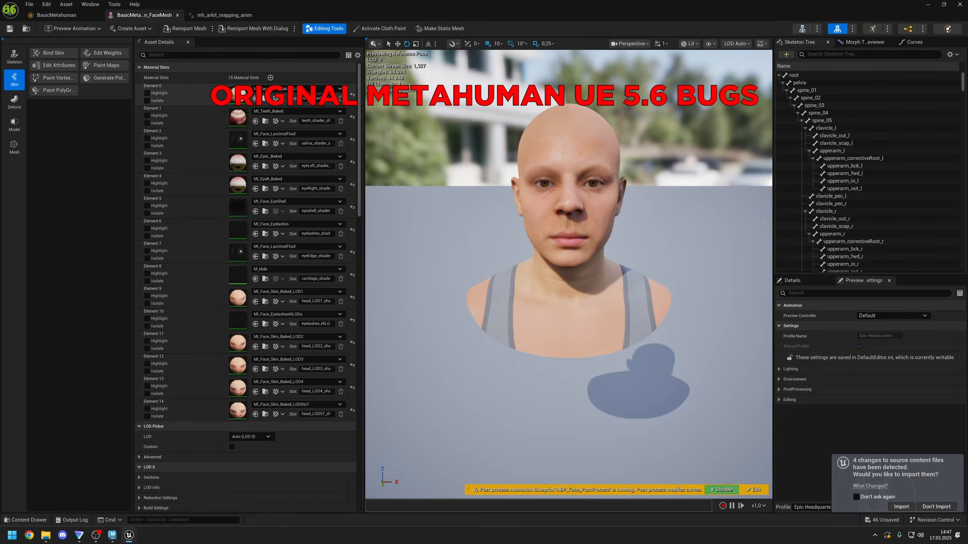
{"action": "left_click", "coordinate": [279, 90]}
{"action": "left_click", "coordinate": [279, 91]}
{"action": "left_click", "coordinate": [353, 95]}
{"action": "left_click", "coordinate": [11, 30]}
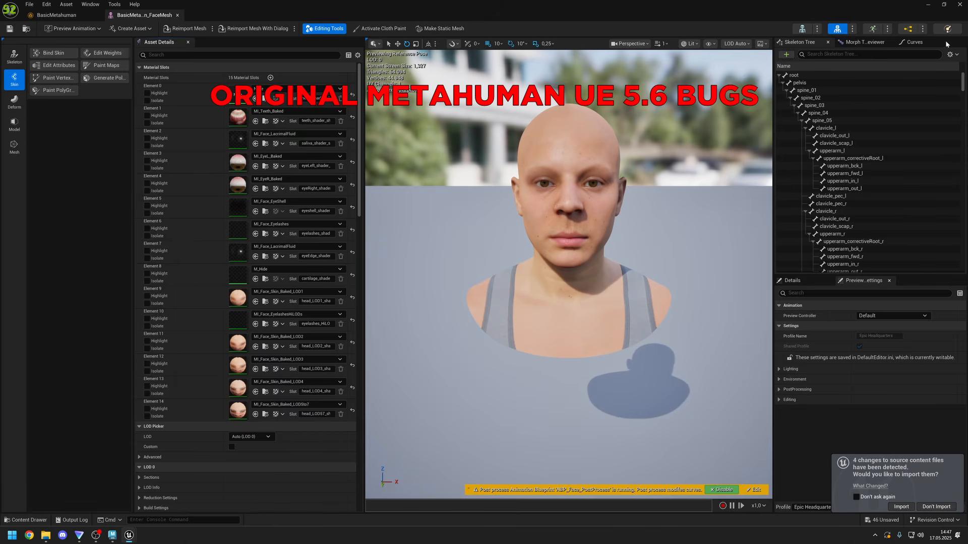
Scrub mh_arkit_mapping_anim to about frame 45 and examine the mouth and cheek deformation on the original MetaHuman face.
{"action": "left_click", "coordinate": [874, 30]}
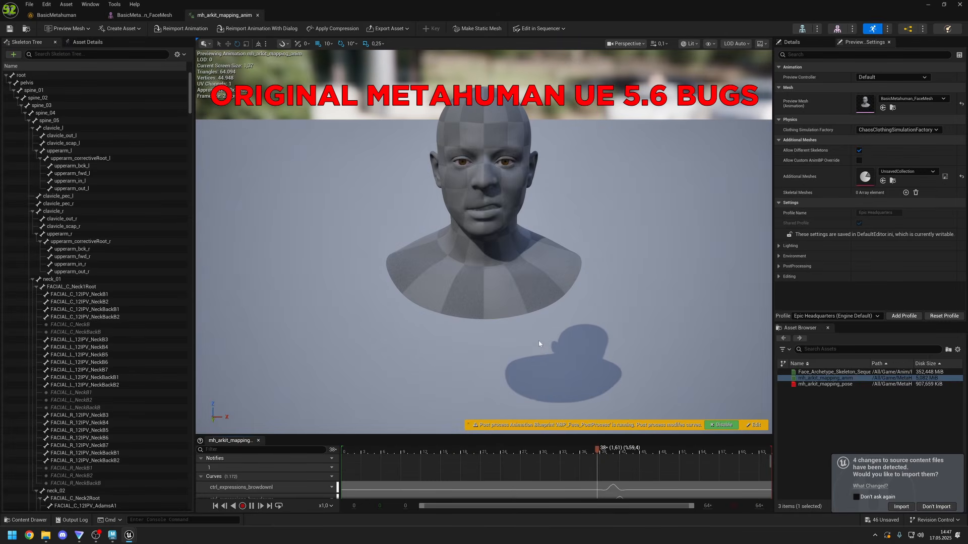
{"action": "left_click", "coordinate": [412, 448]}
{"action": "left_click_drag", "start_coordinate": [412, 447], "coordinate": [598, 448]}
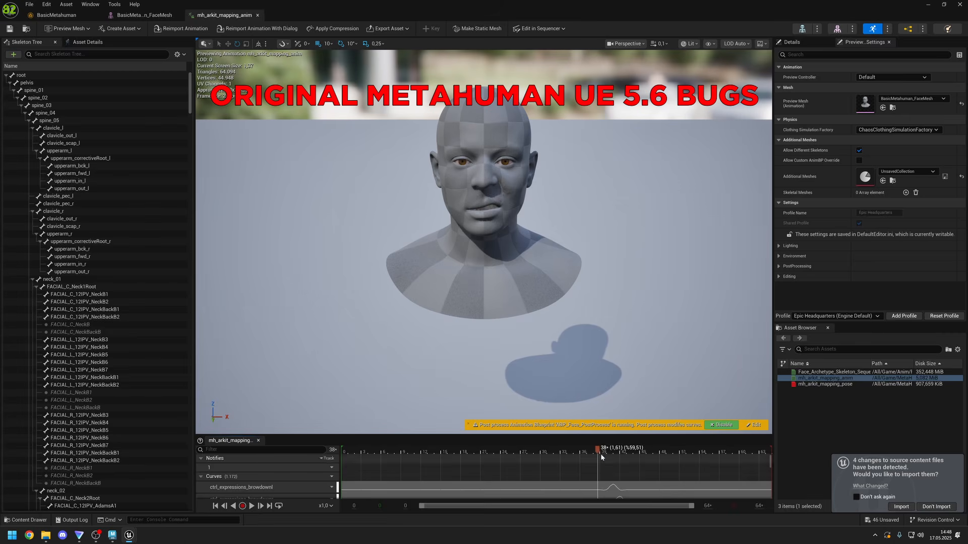
{"action": "left_click_drag", "start_coordinate": [600, 454], "coordinate": [645, 454]}
{"action": "scroll", "coordinate": [548, 261], "scroll_direction": "up", "scroll_amount": 5}
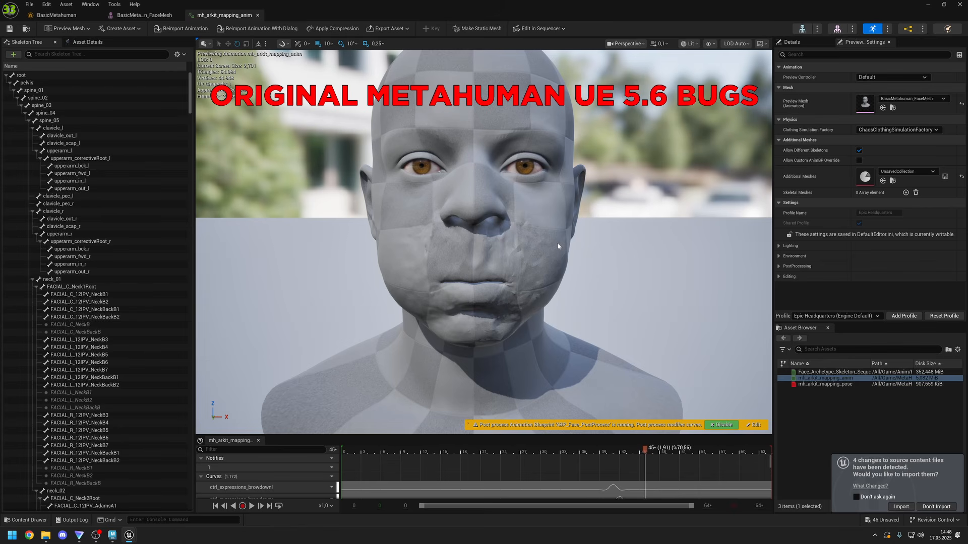
{"action": "scroll", "coordinate": [500, 297], "scroll_direction": "up", "scroll_amount": 3}
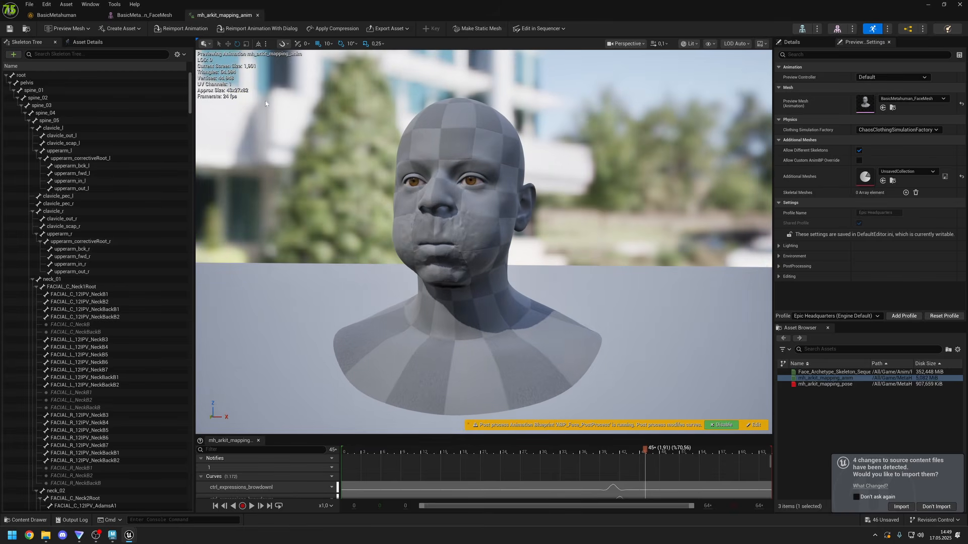
Close the animation, face mesh and BasicMetahuman character editors.
{"action": "left_click", "coordinate": [257, 15]}
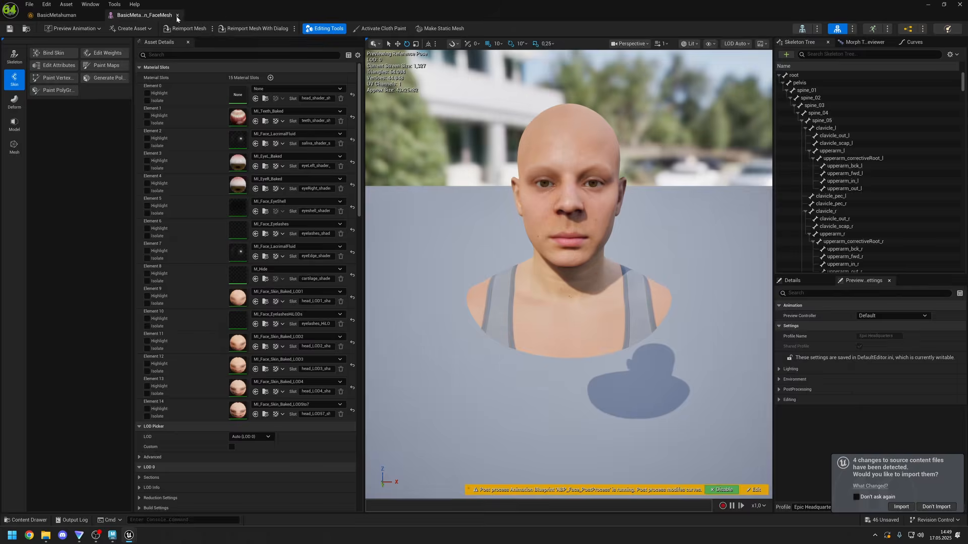
{"action": "left_click", "coordinate": [177, 16]}
{"action": "left_click", "coordinate": [98, 15]}
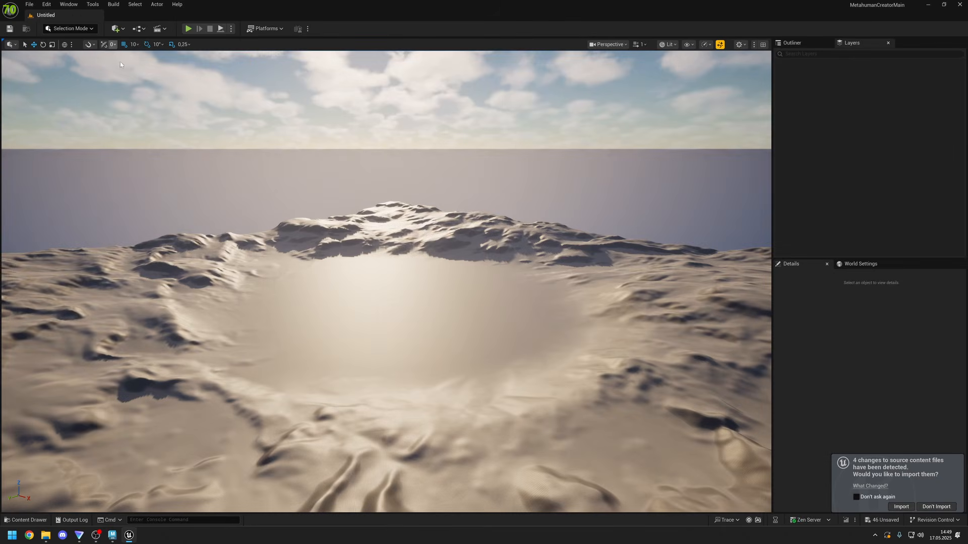
Duplicate BasicMetahuman_FaceMesh in the Face folder and name the copy MayaBasicMetahuman.
{"action": "left_click", "coordinate": [20, 521]}
{"action": "left_click", "coordinate": [383, 436]}
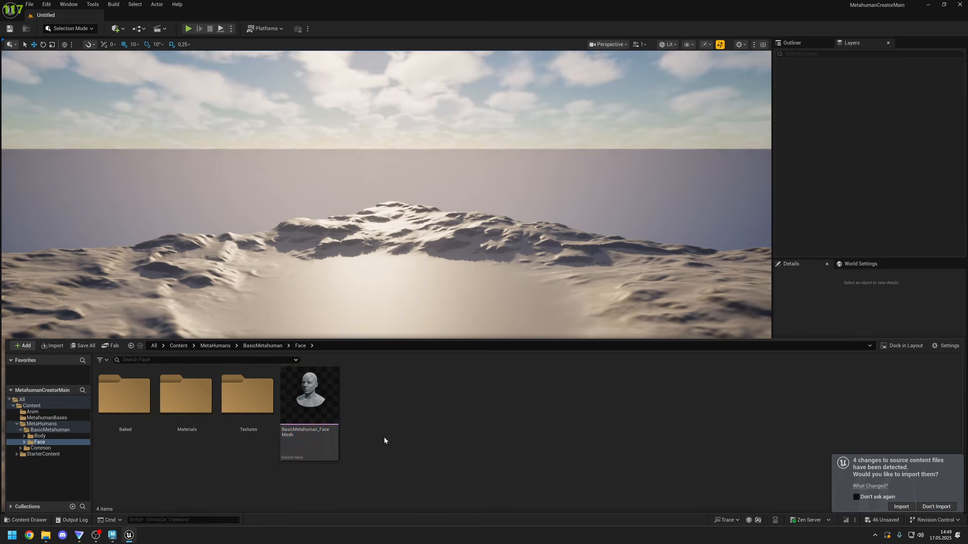
{"action": "right_click", "coordinate": [310, 403]}
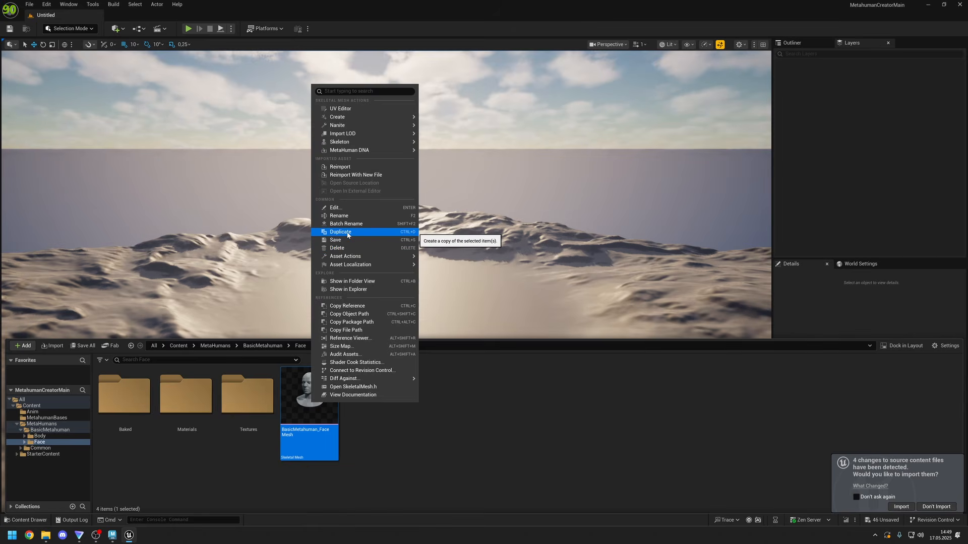
{"action": "left_click", "coordinate": [340, 232]}
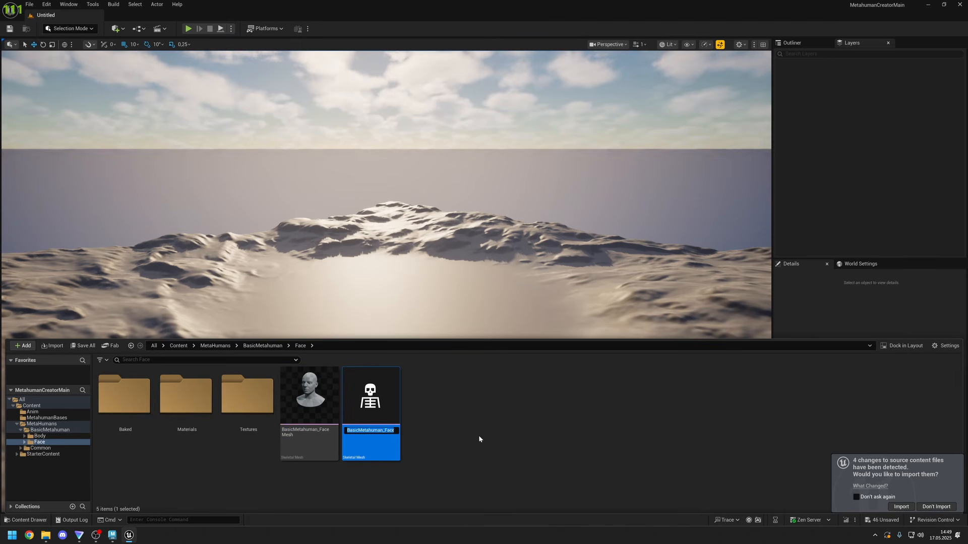
{"action": "type", "text": "MayuBa"}
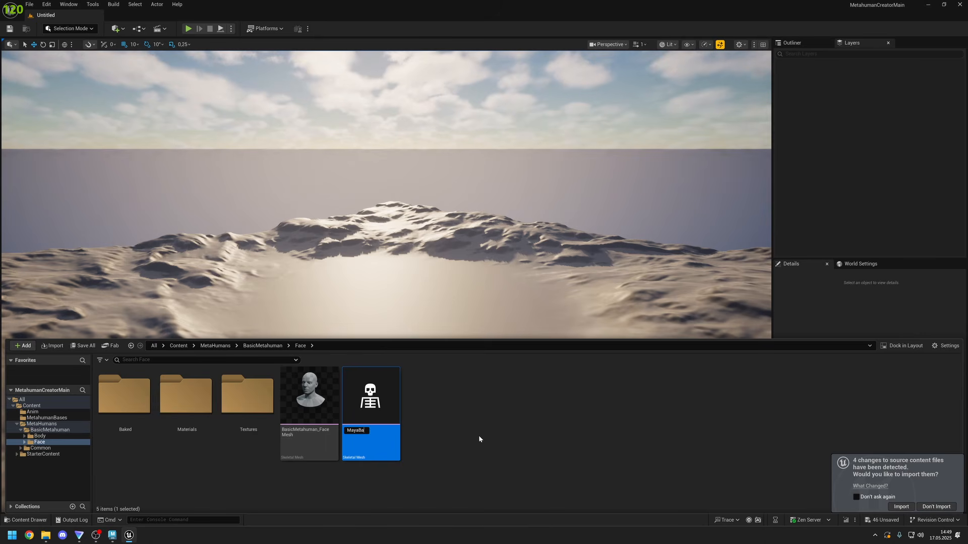
{"action": "type", "text": "sicMetahuman"}
{"action": "key", "text": "Return"}
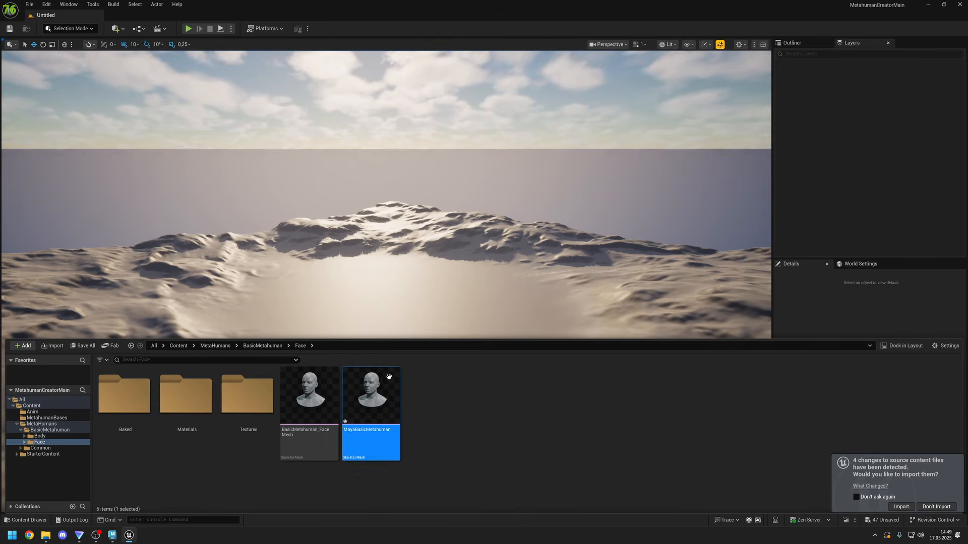
Reimport MayaBasicMetahuman with a new file and open the mesh to inspect the head.
{"action": "right_click", "coordinate": [382, 403]}
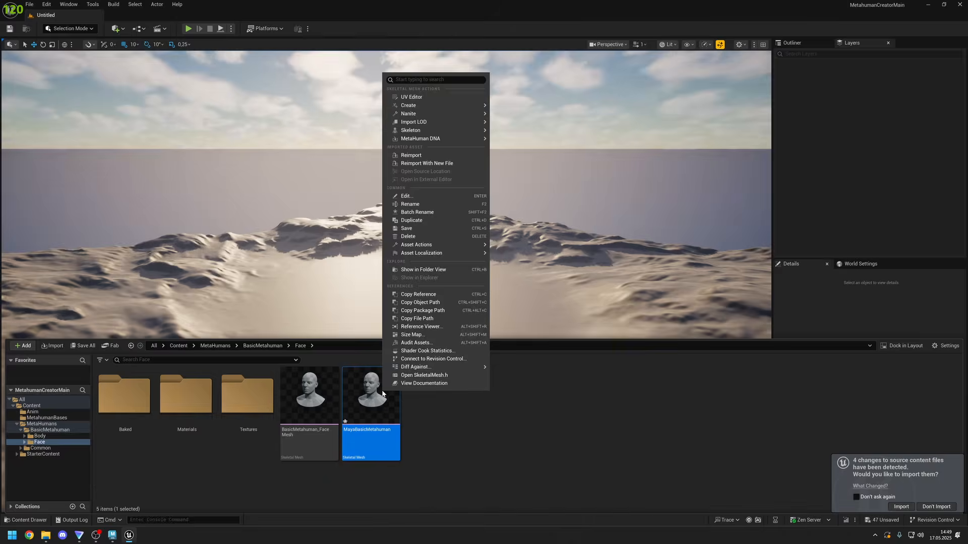
{"action": "left_click", "coordinate": [426, 165]}
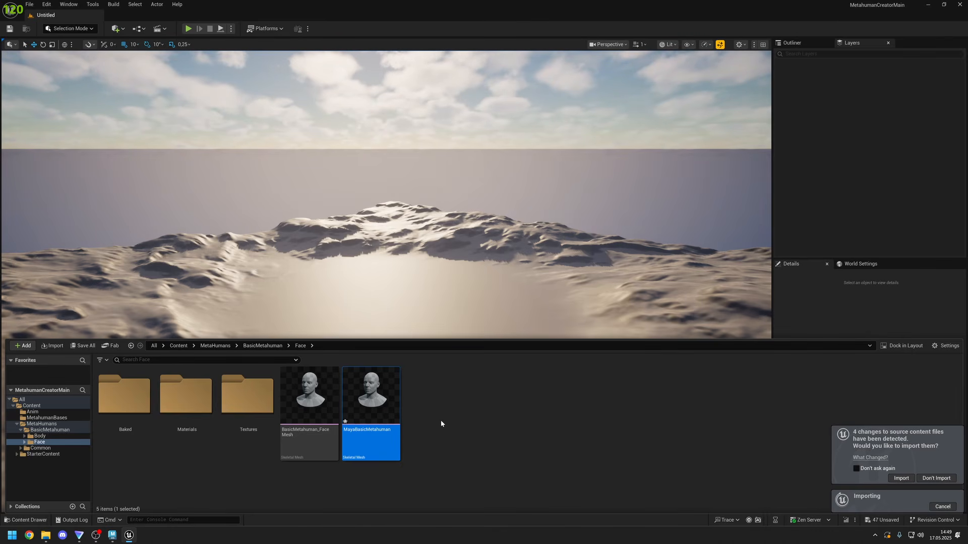
{"action": "right_click", "coordinate": [367, 397]}
{"action": "left_click", "coordinate": [402, 235]}
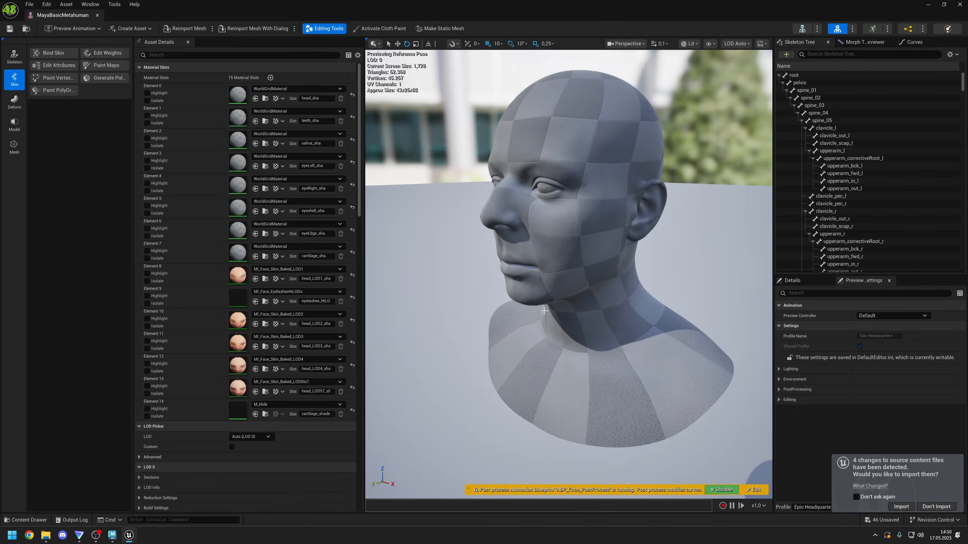
{"action": "left_click_drag", "start_coordinate": [561, 286], "coordinate": [566, 302]}
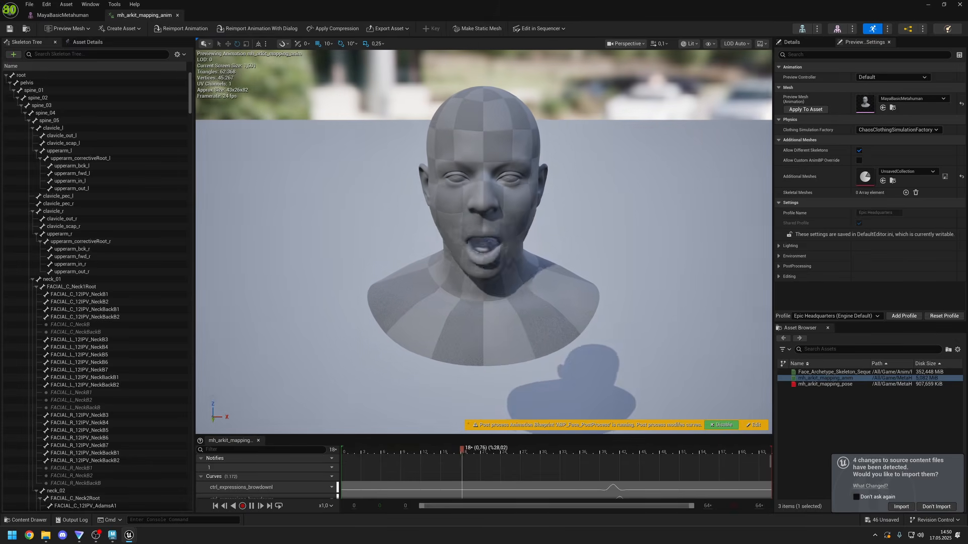
Scrub mh_arkit_mapping_anim to about frame 46, examine the MayaBasicMetahuman mouth and cheeks up close, and close the editor.
{"action": "left_click", "coordinate": [646, 454]}
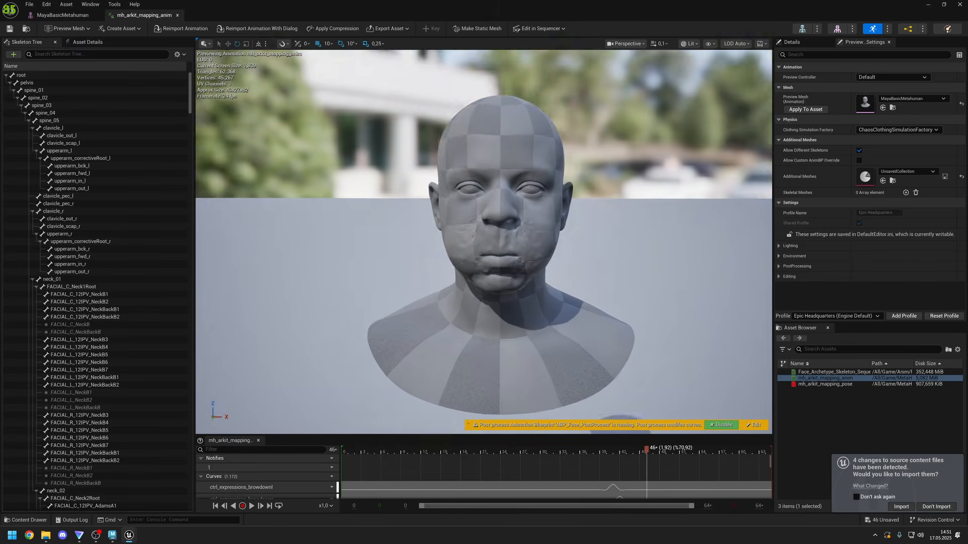
{"action": "right_click_drag", "start_coordinate": [484, 262], "coordinate": [499, 247]}
{"action": "scroll", "coordinate": [532, 189], "scroll_direction": "up", "scroll_amount": 6}
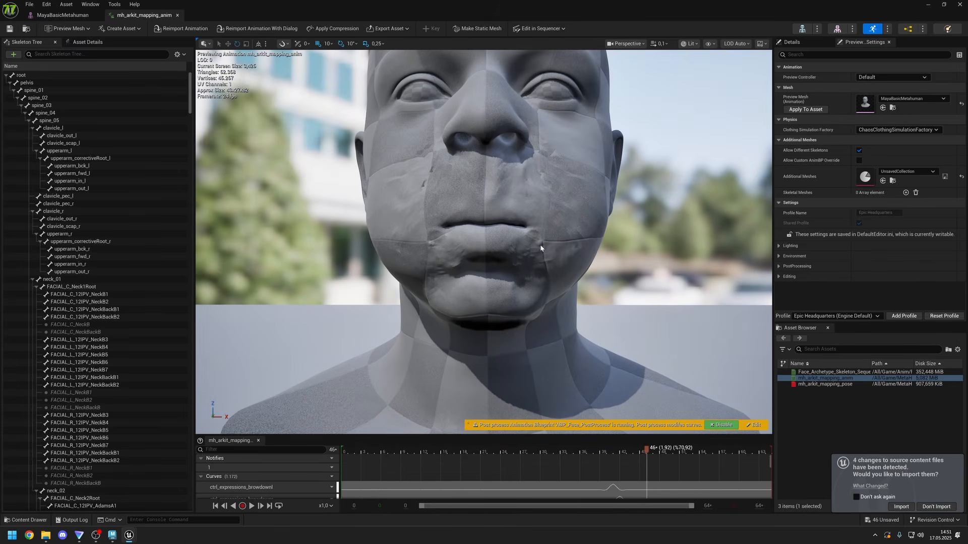
{"action": "right_click_drag", "start_coordinate": [532, 189], "coordinate": [454, 189]}
{"action": "key", "text": "d"}
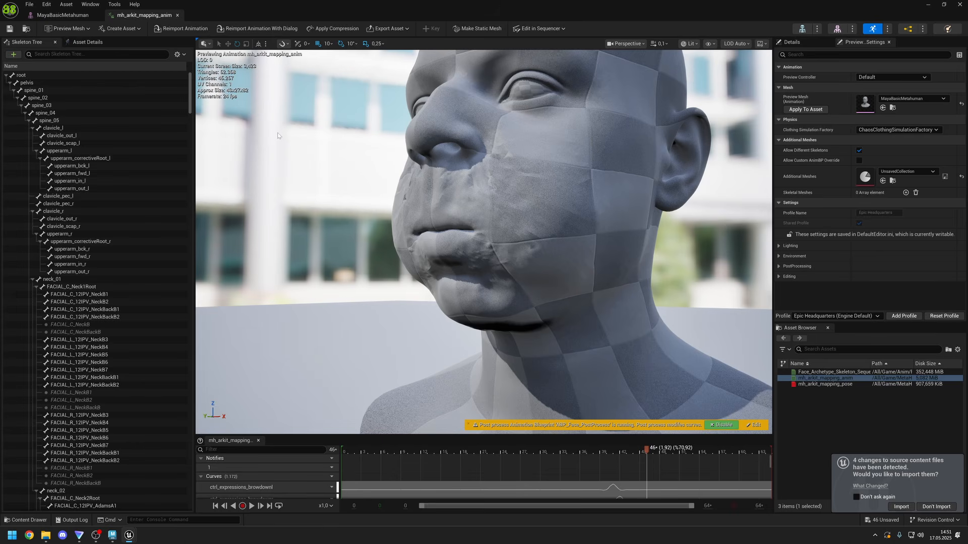
{"action": "left_click", "coordinate": [959, 4]}
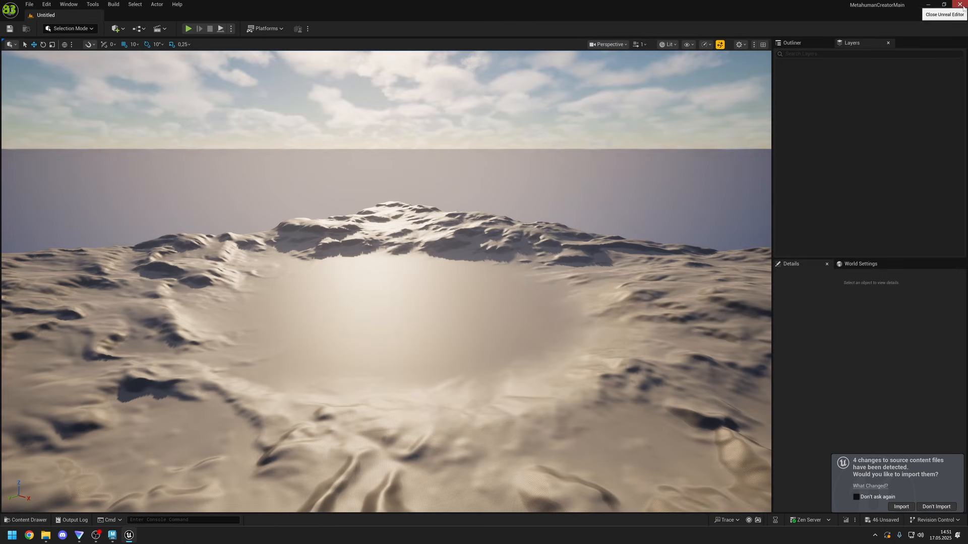
Close the MetahumanCreatorMain project and save all of its modified assets.
{"action": "left_click", "coordinate": [960, 4]}
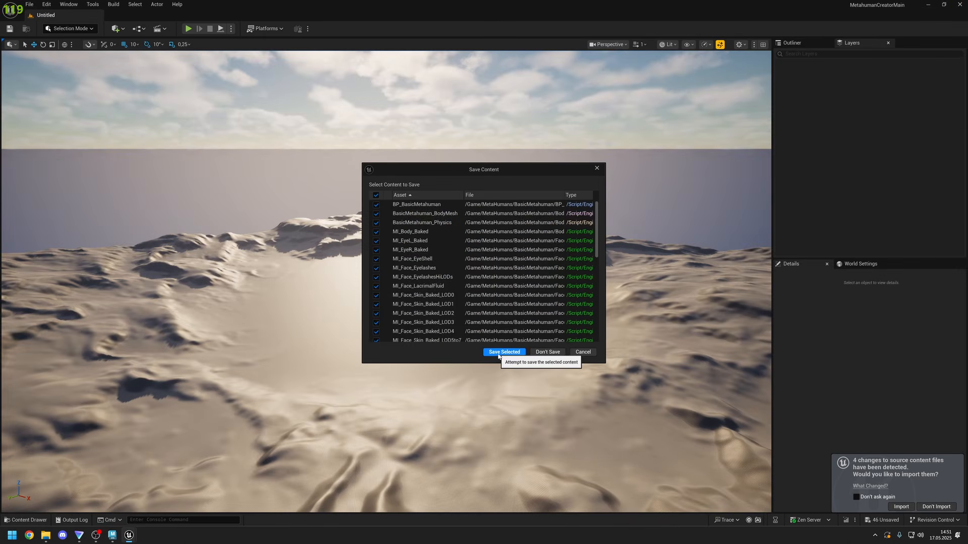
{"action": "left_click", "coordinate": [503, 352]}
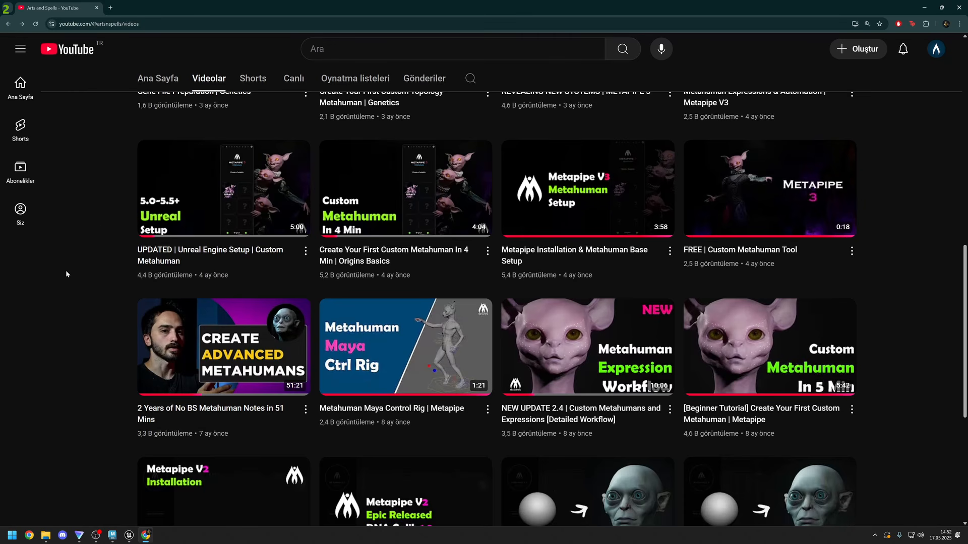
Reset the browser page zoom to default and switch to the tsetset project in Unreal Editor.
{"action": "mouse_move", "coordinate": [181, 222]}
{"action": "key", "text": "ctrl+0"}
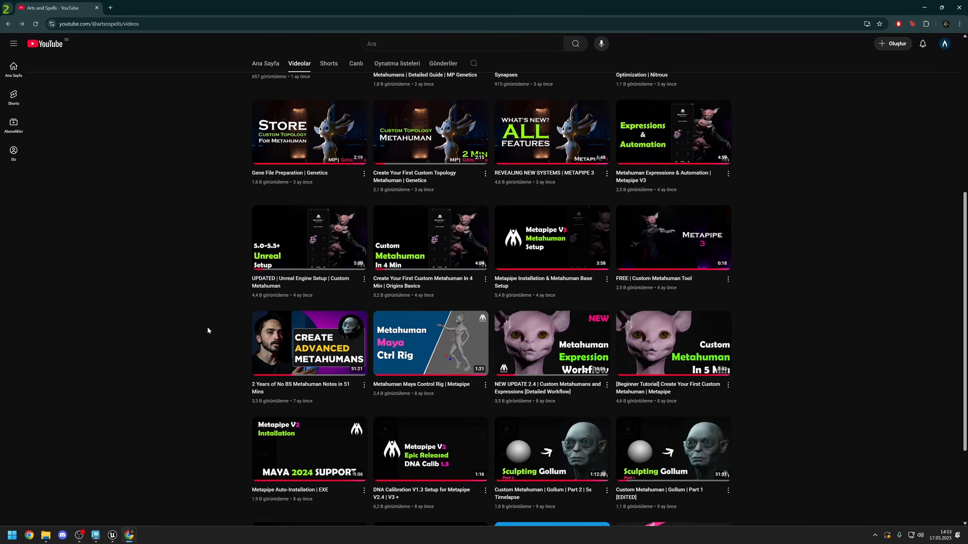
{"action": "key", "text": "alt+Tab"}
{"action": "key", "text": "alt+Tab"}
{"action": "key", "text": "alt+Tab"}
{"action": "key", "text": "alt+Tab"}
{"action": "key", "text": "alt+Tab"}
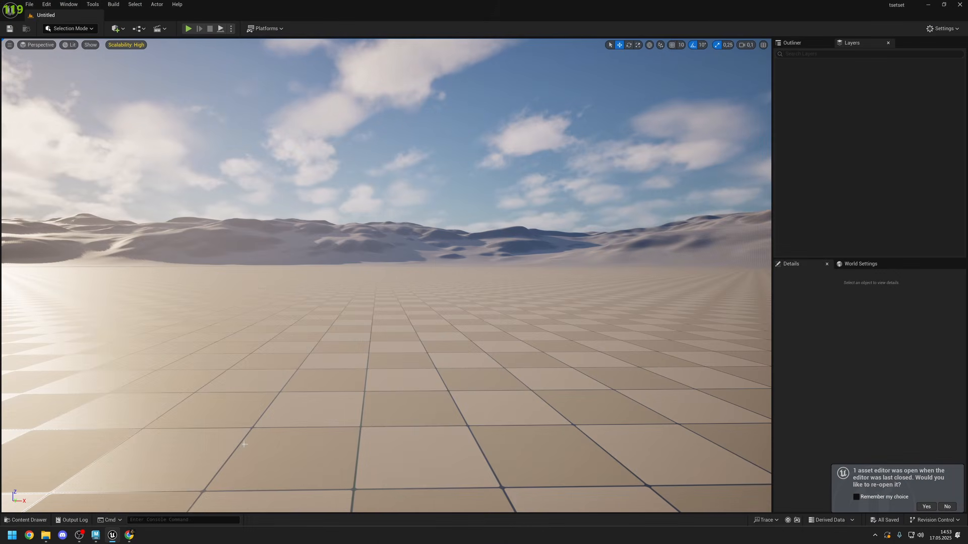
Create a folder named BasicMetahuman inside the project's Content folder.
{"action": "left_click", "coordinate": [29, 521]}
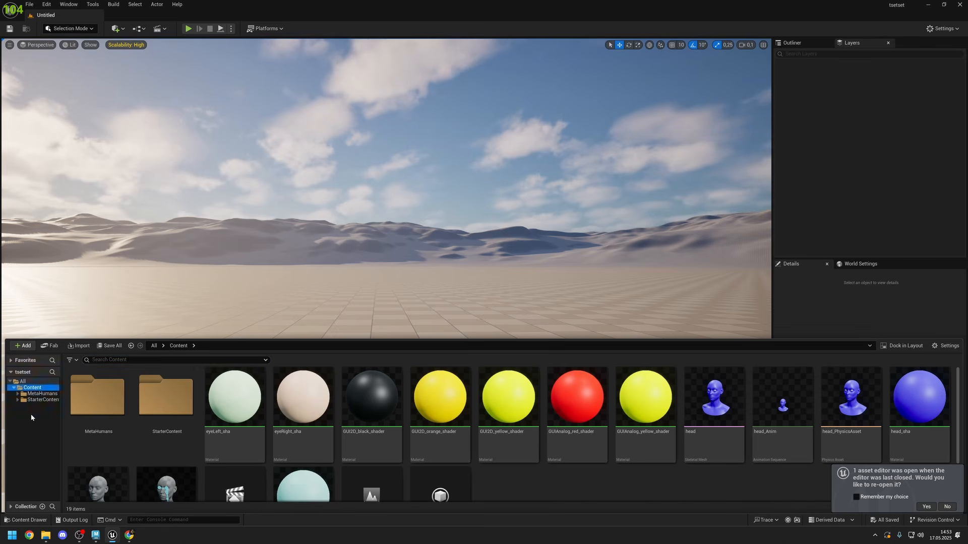
{"action": "right_click", "coordinate": [31, 388]}
{"action": "left_click", "coordinate": [63, 245]}
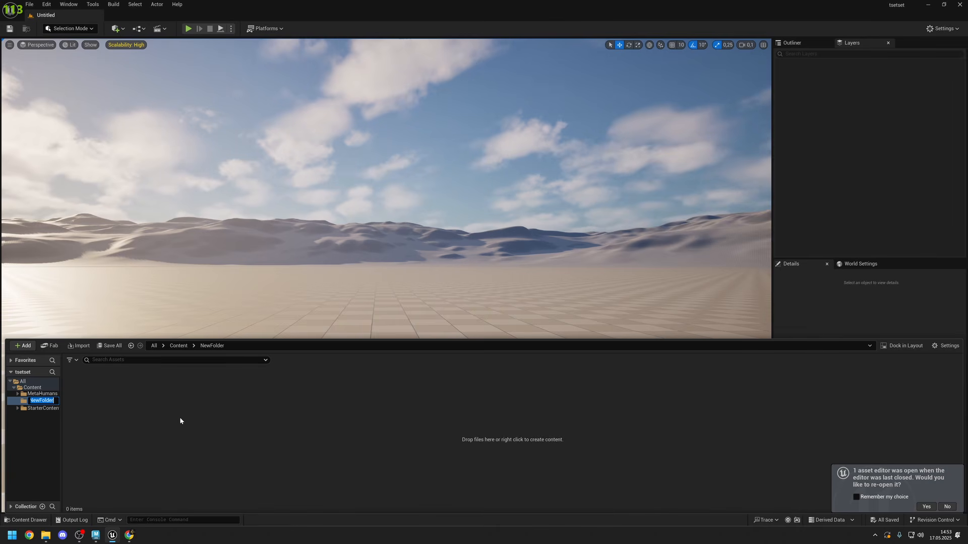
{"action": "type", "text": "Bas"}
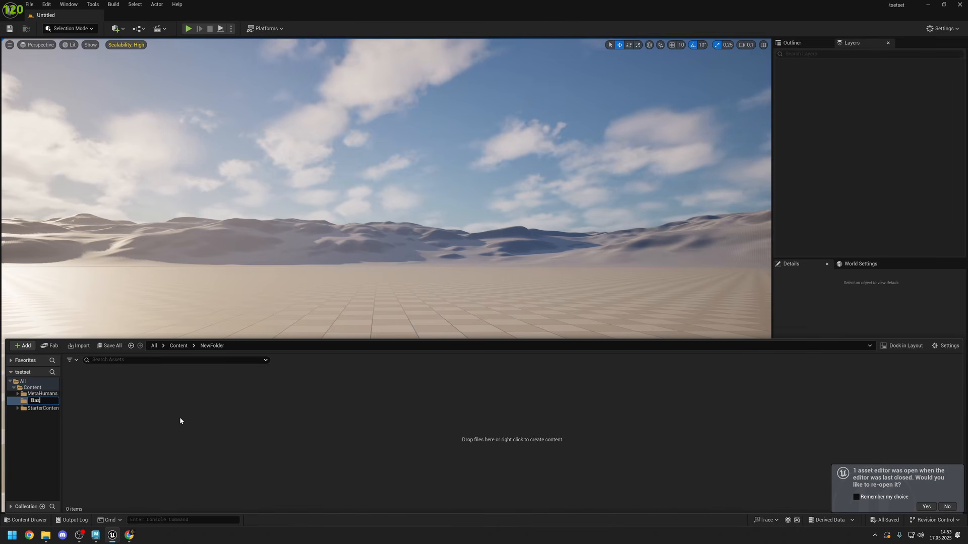
{"action": "type", "text": "icMetahuman"}
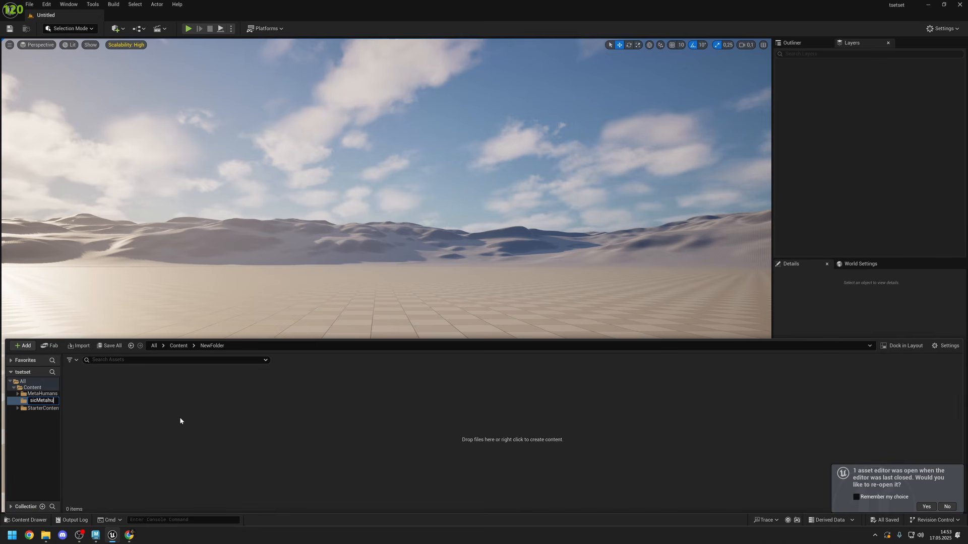
{"action": "key", "text": "Return"}
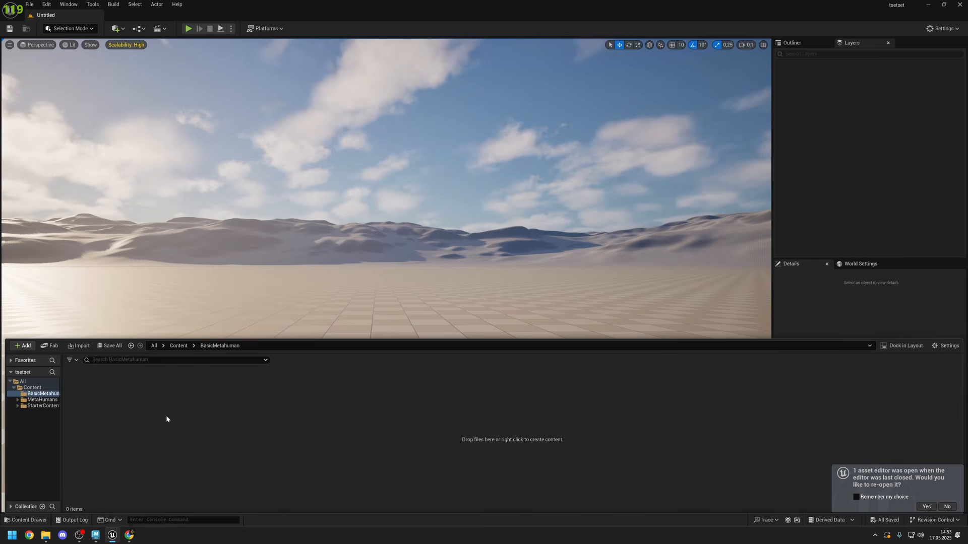
Import head.fbx from C:/dna_calibration/output into the BasicMetahuman folder with Face_Archetype_Skeleton as its skeleton.
{"action": "key", "text": "alt+Tab"}
{"action": "key", "text": "alt+Tab"}
{"action": "key", "text": "alt+Tab"}
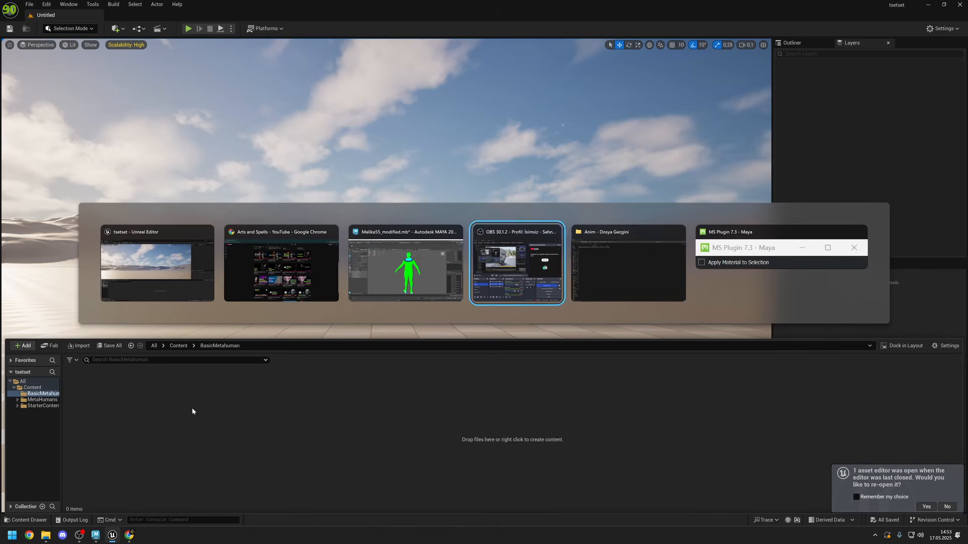
{"action": "key", "text": "alt+Tab"}
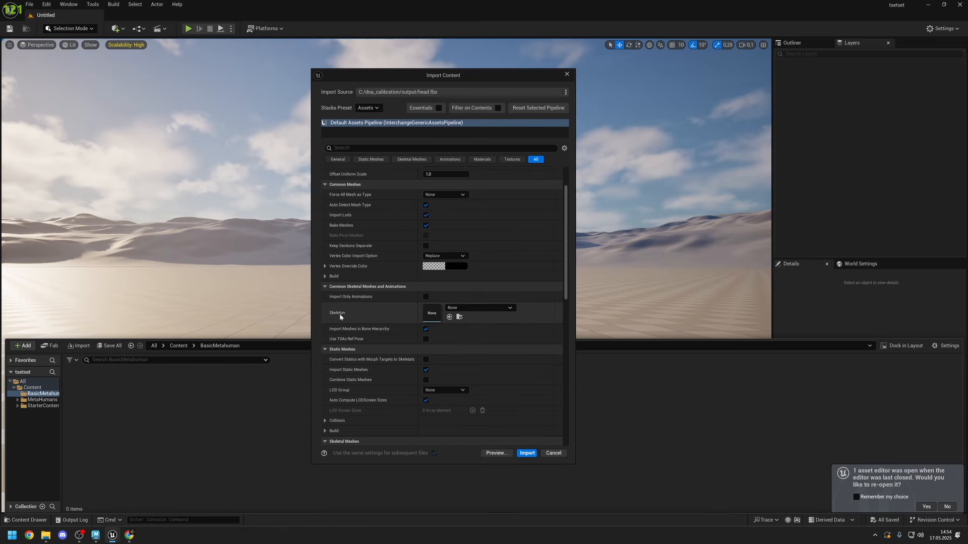
{"action": "left_click", "coordinate": [478, 308]}
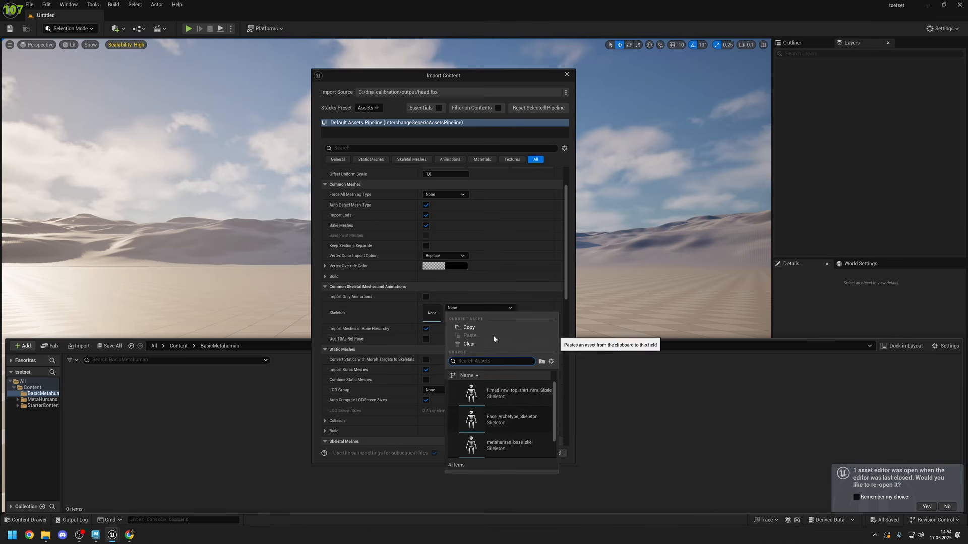
{"action": "scroll", "coordinate": [512, 409], "scroll_direction": "down", "scroll_amount": 1}
{"action": "left_click", "coordinate": [372, 330]}
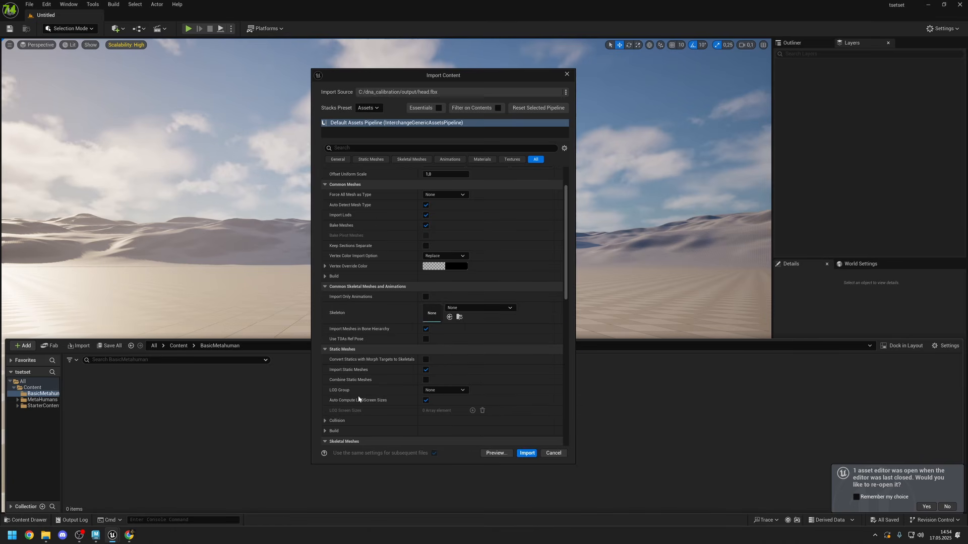
{"action": "scroll", "coordinate": [360, 398], "scroll_direction": "down", "scroll_amount": 4}
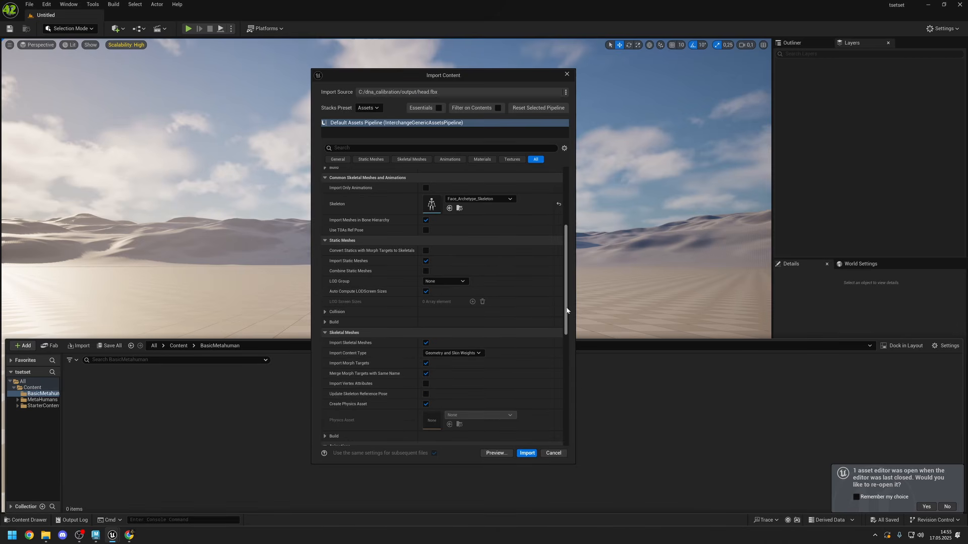
{"action": "left_click_drag", "start_coordinate": [566, 303], "coordinate": [530, 464]}
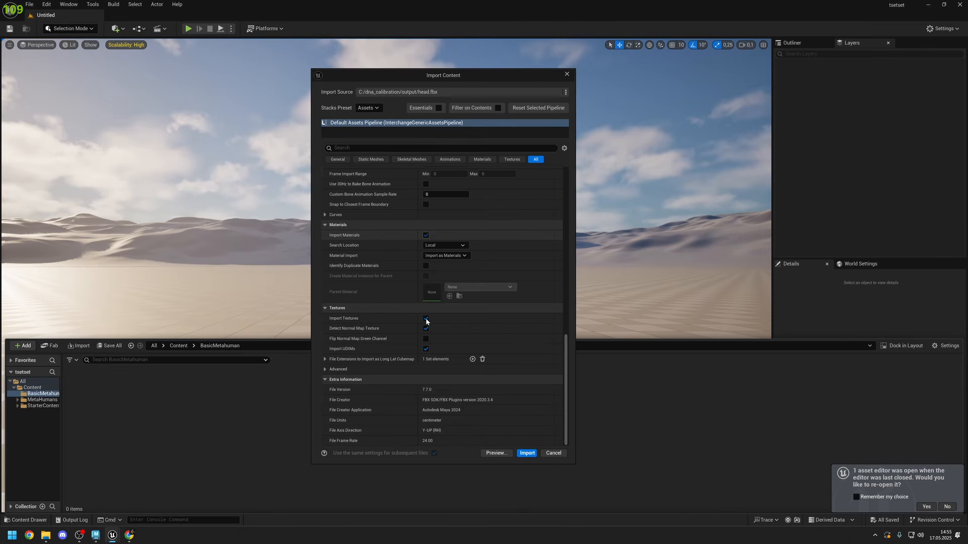
{"action": "scroll", "coordinate": [426, 322], "scroll_direction": "up", "scroll_amount": 15}
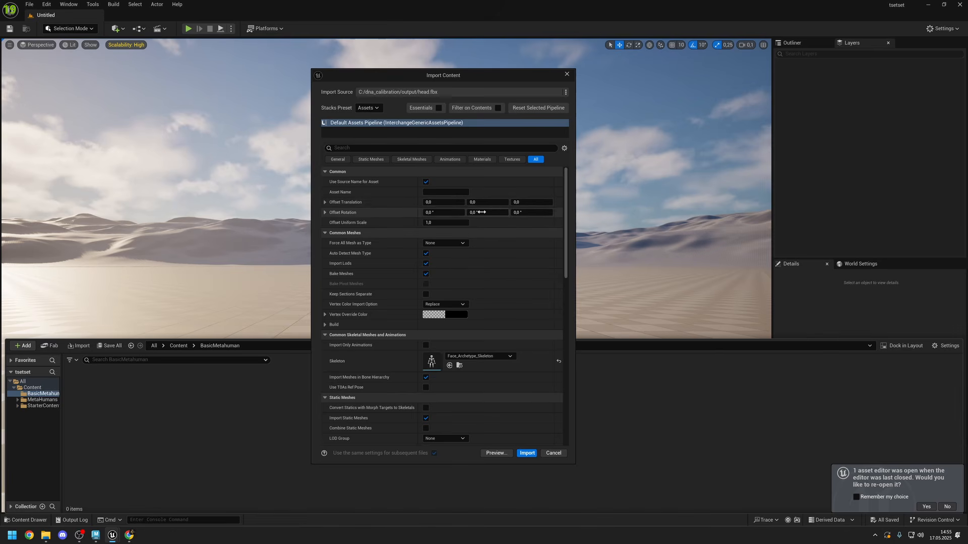
{"action": "left_click", "coordinate": [532, 455]}
Open the imported head skeletal mesh and inspect it from the front and the side.
{"action": "double_click", "coordinate": [96, 407]}
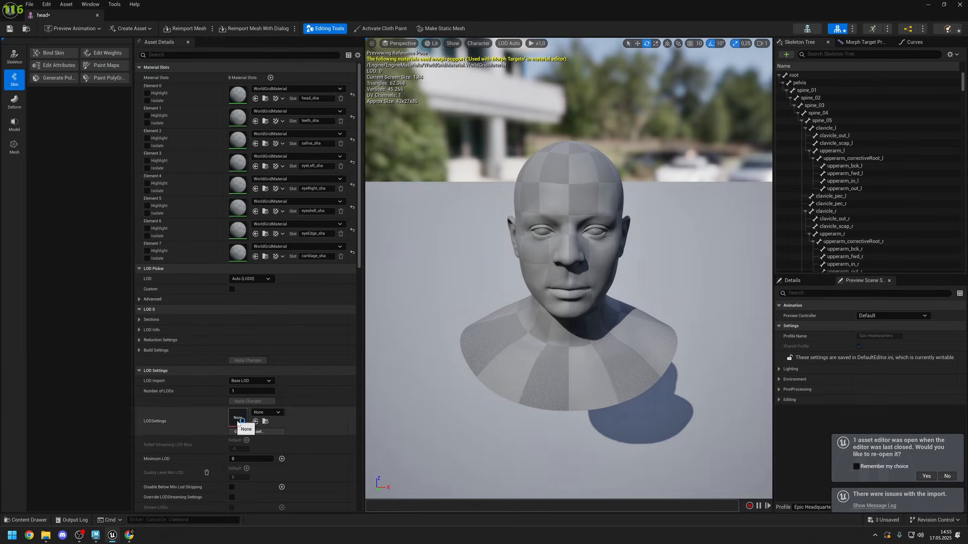
{"action": "right_click_drag", "start_coordinate": [535, 302], "coordinate": [494, 303]}
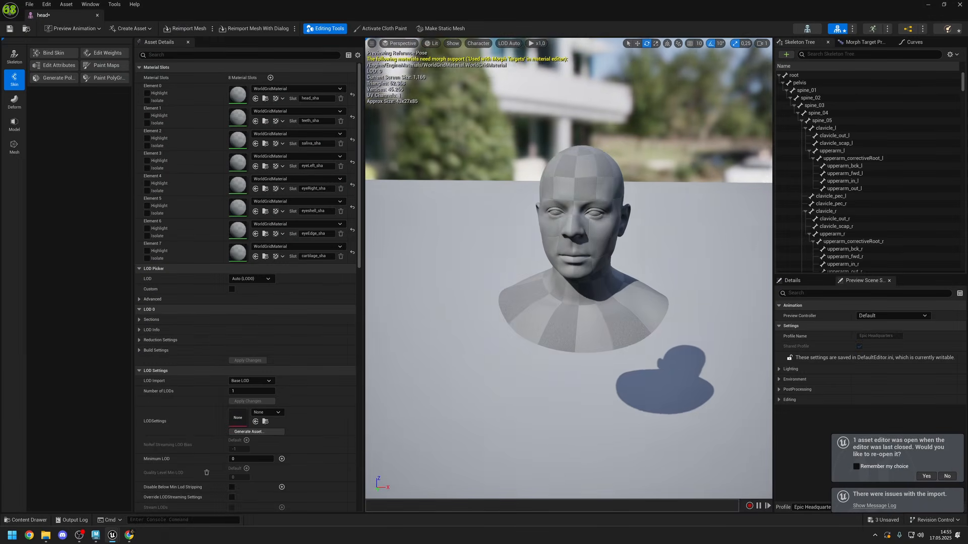
{"action": "left_click_drag", "start_coordinate": [583, 230], "coordinate": [489, 212], "text": "alt"}
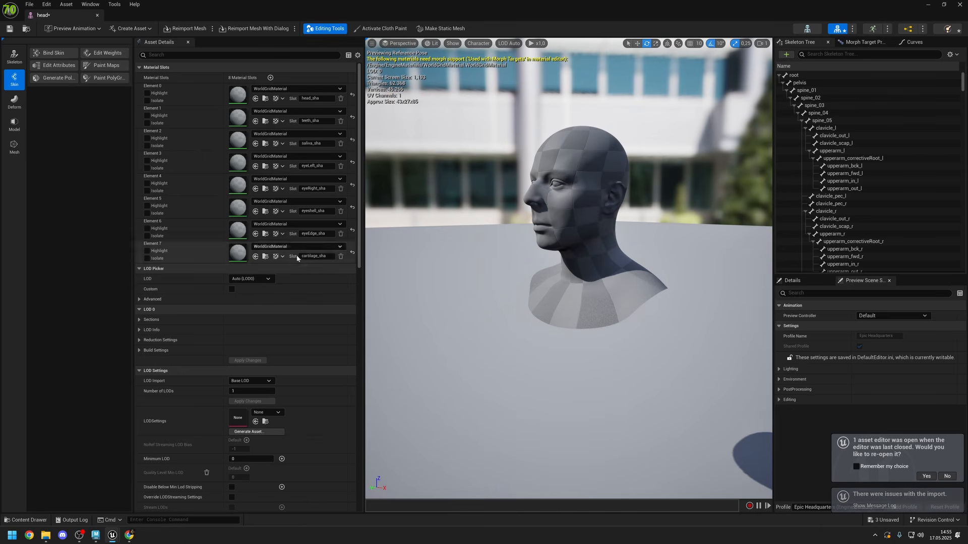
Assign Face_PostProcess_AnimBP as the head mesh's post process anim blueprint and Face_ControlBoard_CtrlRig as its default animating rig.
{"action": "scroll", "coordinate": [247, 313], "scroll_direction": "down", "scroll_amount": 8}
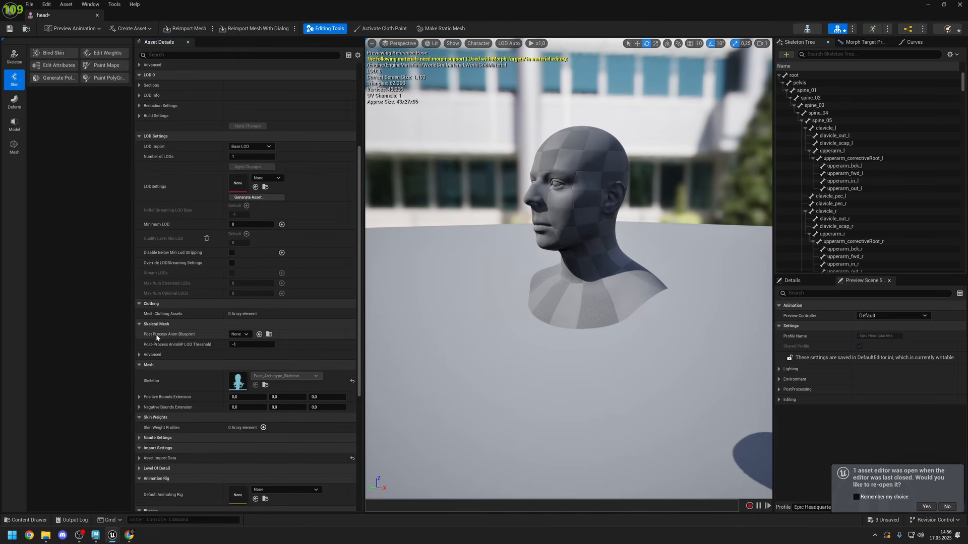
{"action": "left_click", "coordinate": [235, 335]}
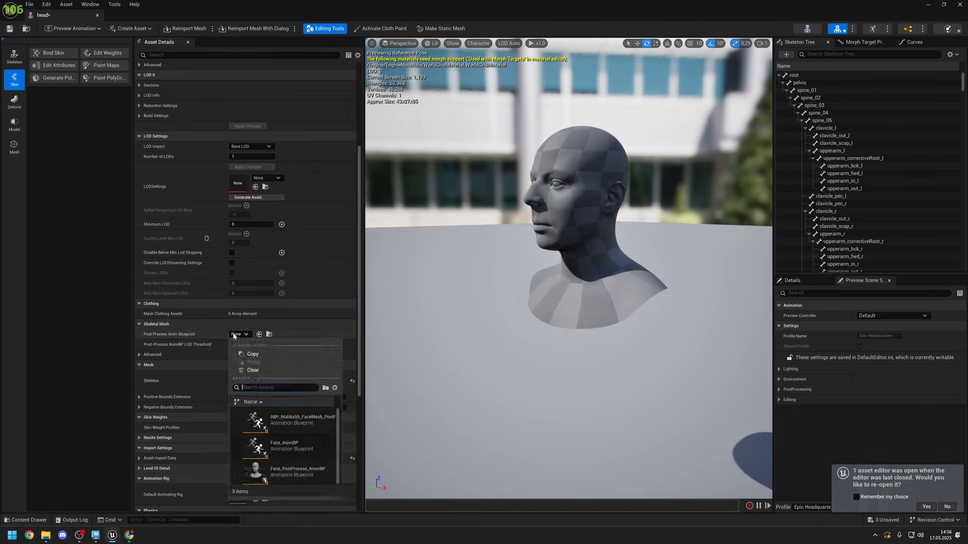
{"action": "left_click", "coordinate": [302, 473]}
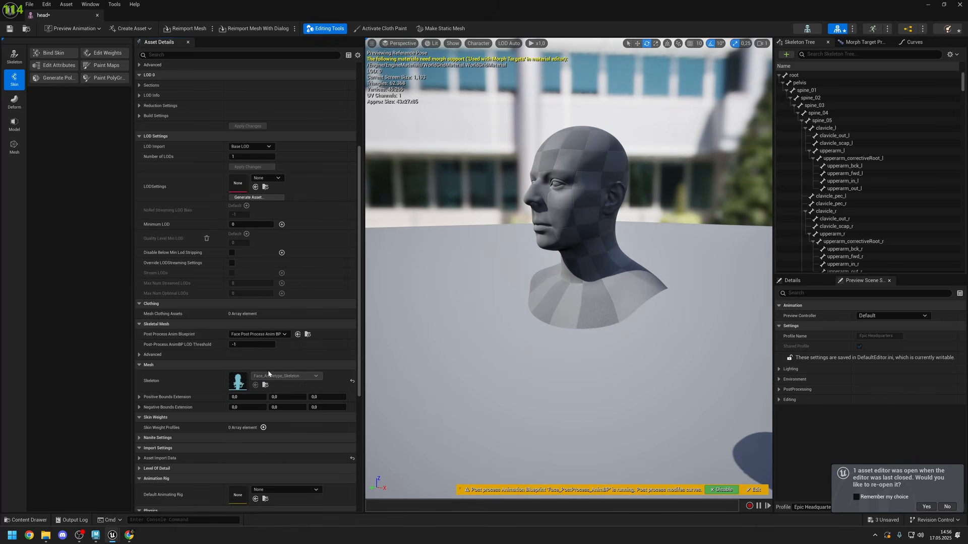
{"action": "scroll", "coordinate": [217, 408], "scroll_direction": "down", "scroll_amount": 4}
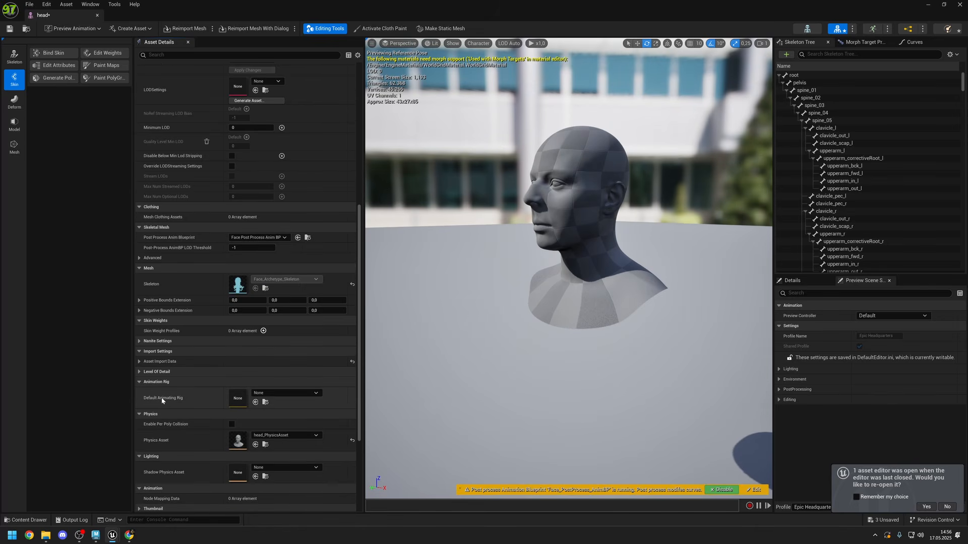
{"action": "left_click", "coordinate": [270, 392]}
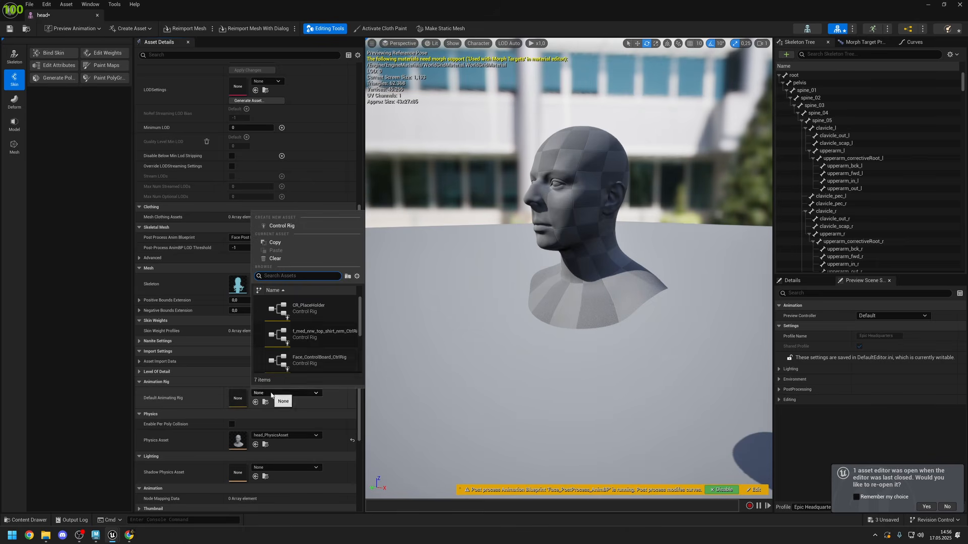
{"action": "left_click", "coordinate": [301, 360]}
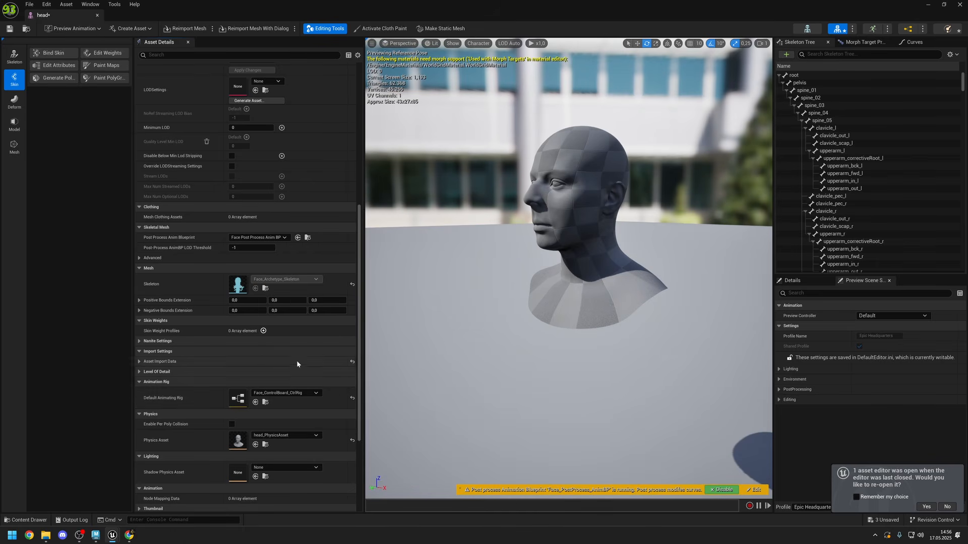
Set Recompute Tangents to Green for the head_sha section of LOD 0.
{"action": "left_click_drag", "start_coordinate": [361, 347], "coordinate": [359, 194]}
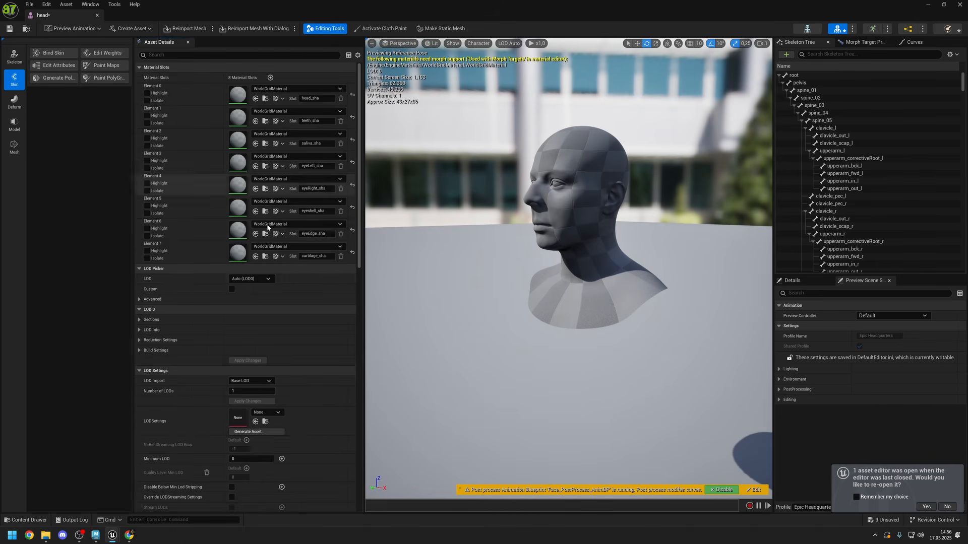
{"action": "left_click", "coordinate": [141, 318]}
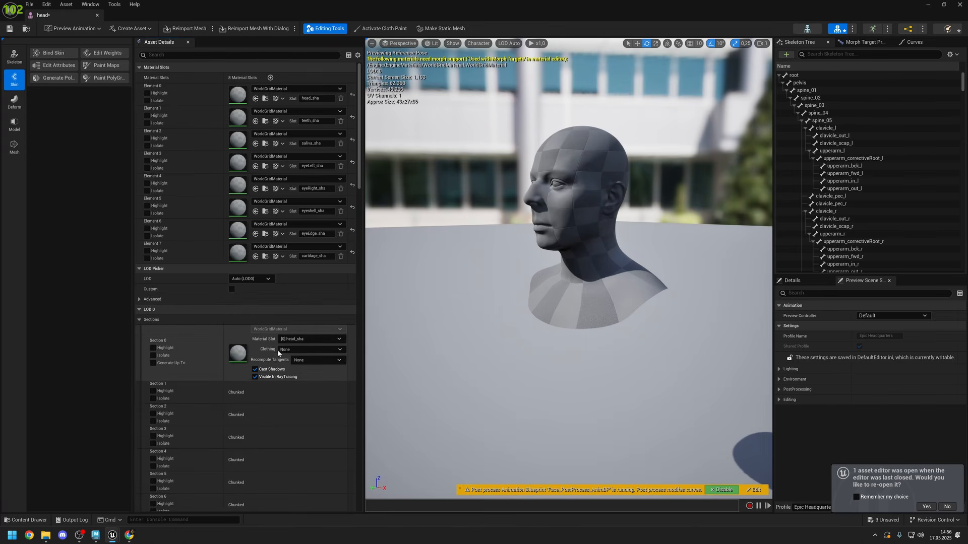
{"action": "left_click", "coordinate": [305, 360]}
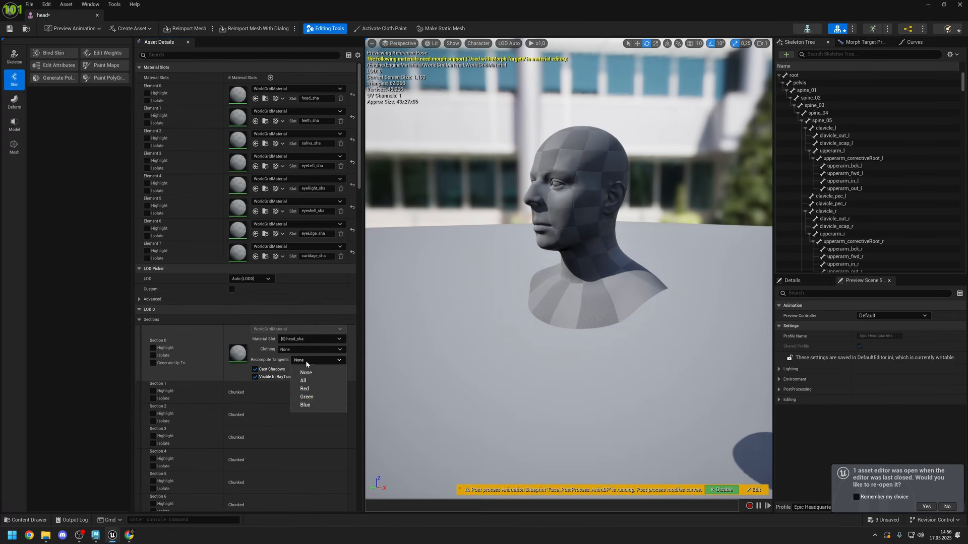
{"action": "left_click", "coordinate": [313, 398]}
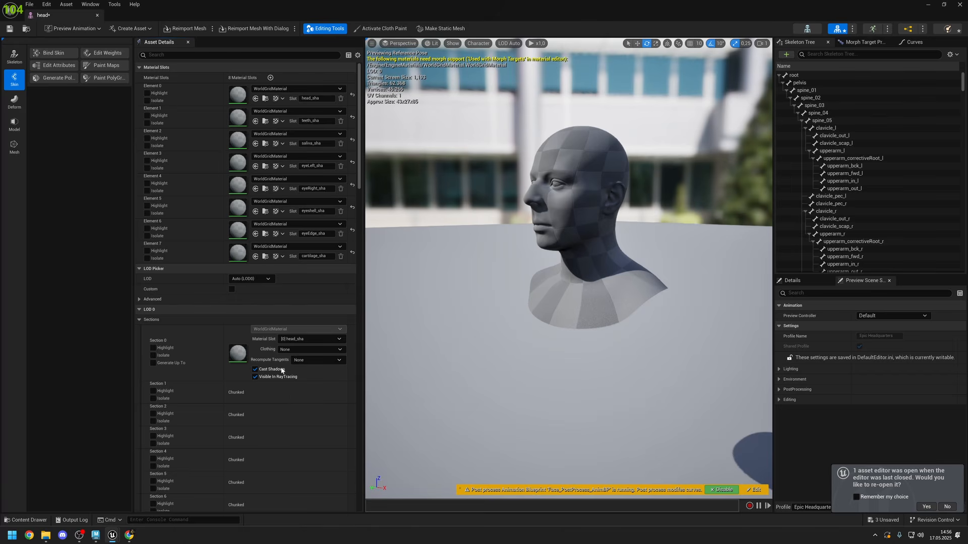
Set Skin Cache Usage to Enabled in the LOD 0 info of the head mesh.
{"action": "scroll", "coordinate": [323, 361], "scroll_direction": "down", "scroll_amount": 15}
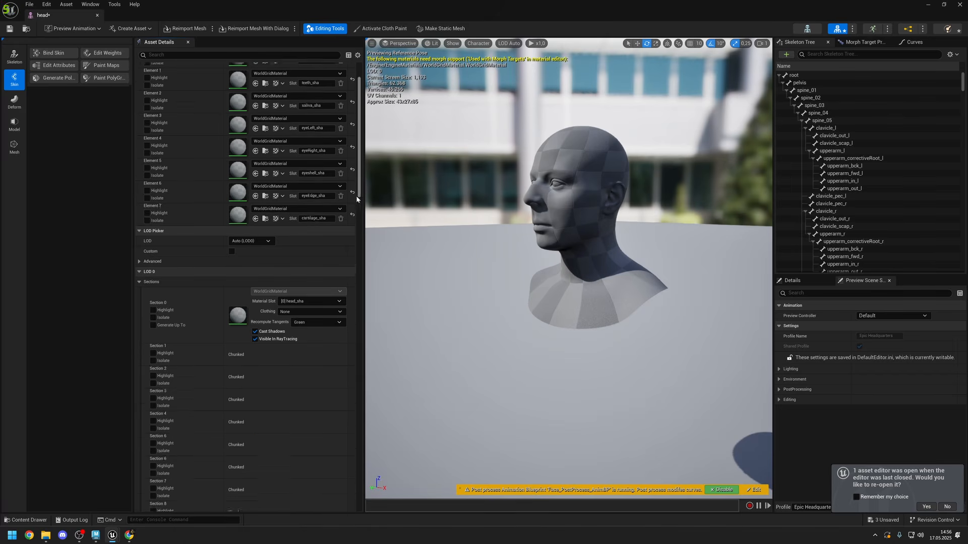
{"action": "scroll", "coordinate": [242, 338], "scroll_direction": "up", "scroll_amount": 8}
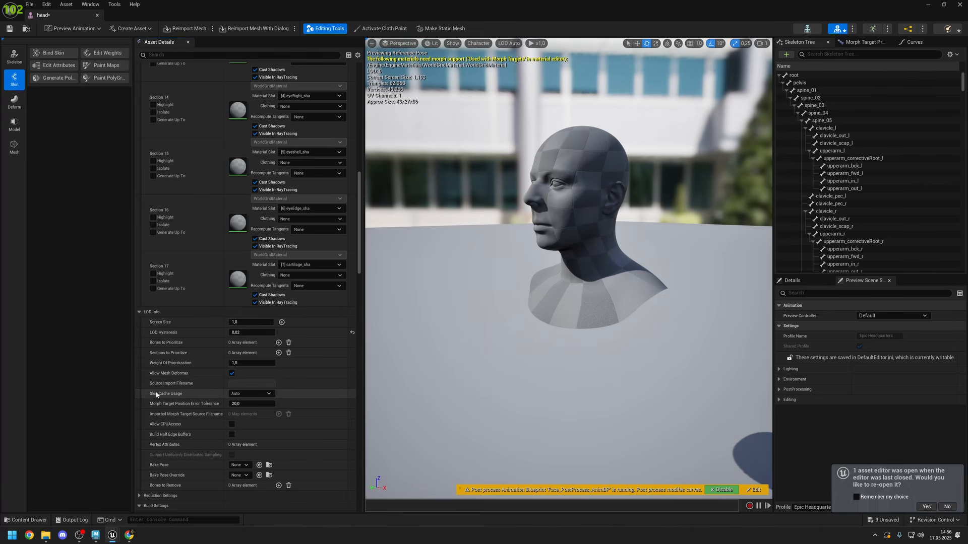
{"action": "left_click", "coordinate": [245, 396]}
{"action": "left_click", "coordinate": [236, 415]}
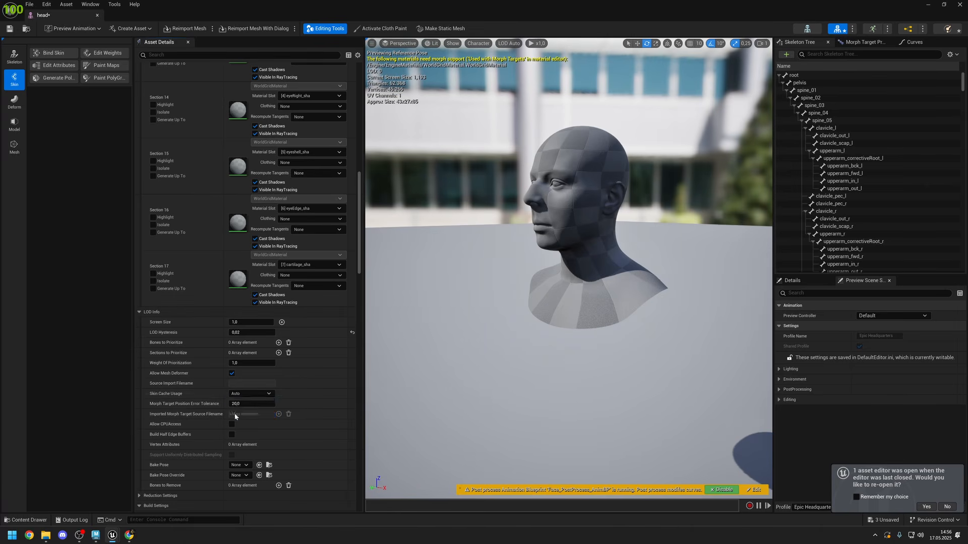
Turn off Recompute Normals in the LOD 0 build settings and apply the changes.
{"action": "left_click", "coordinate": [139, 312]}
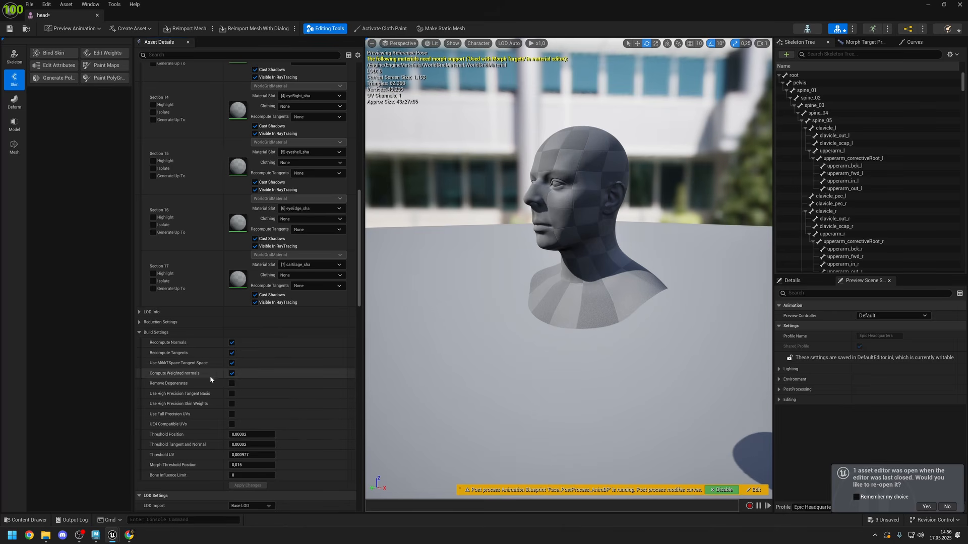
{"action": "left_click", "coordinate": [231, 343]}
{"action": "left_click", "coordinate": [247, 485]}
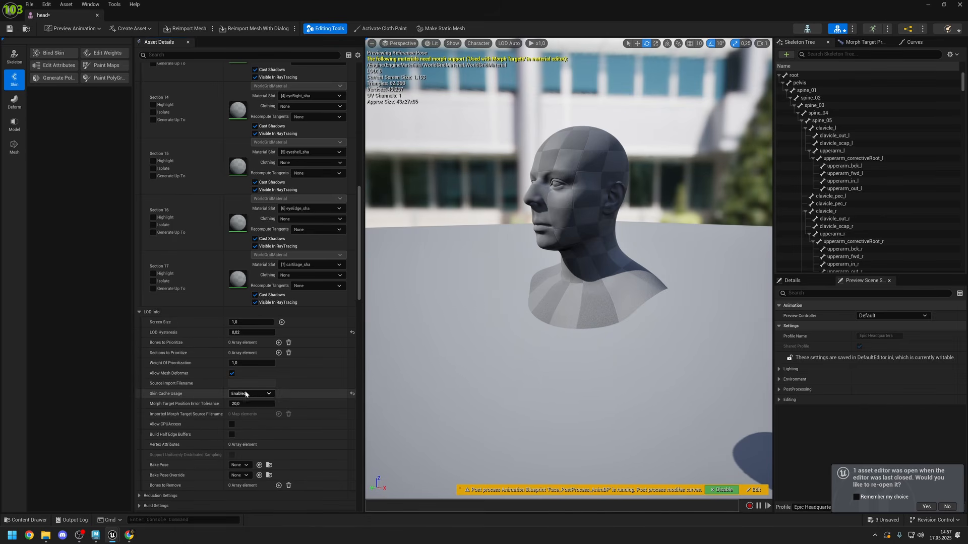
{"action": "left_click_drag", "start_coordinate": [359, 265], "coordinate": [357, 141]}
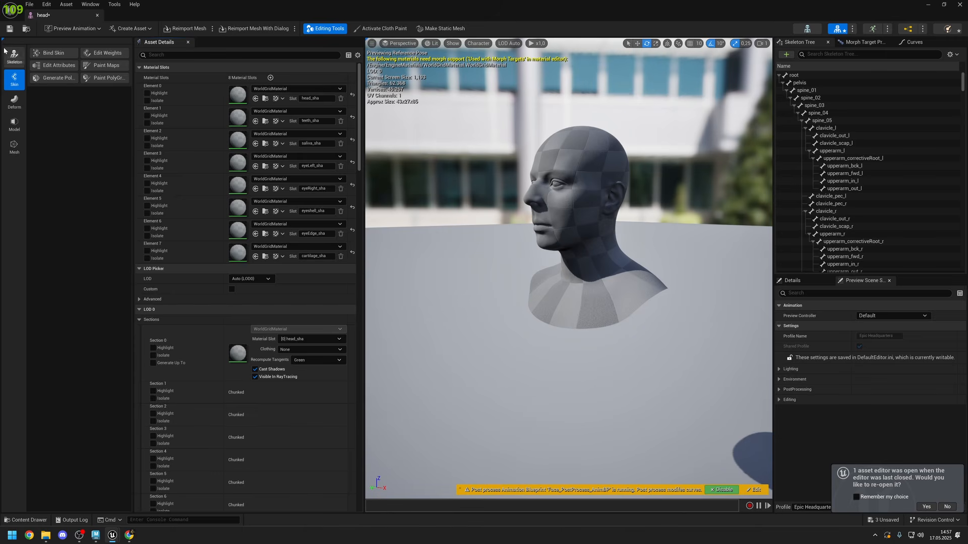
Save the head skeletal mesh and close the head_Anim animation editor.
{"action": "left_click", "coordinate": [9, 29]}
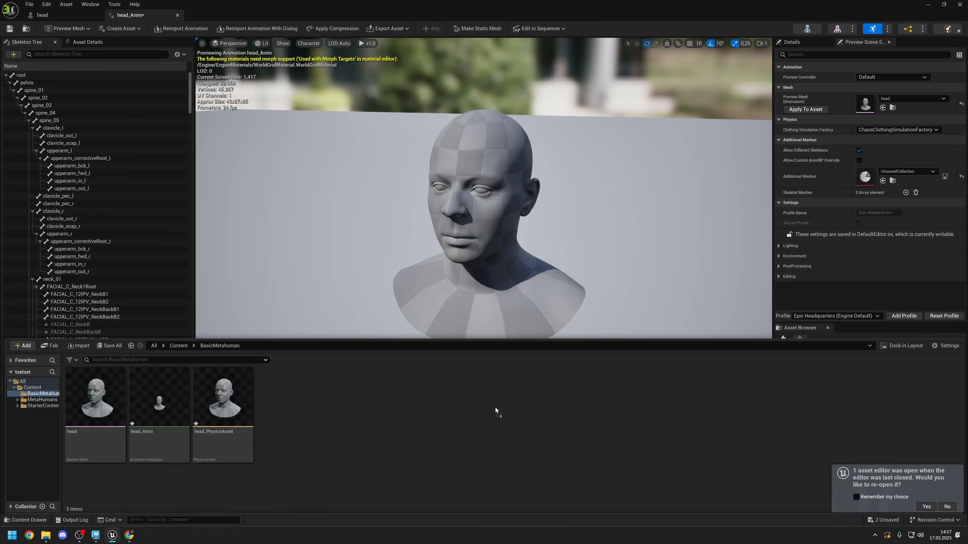
{"action": "left_click", "coordinate": [522, 217]}
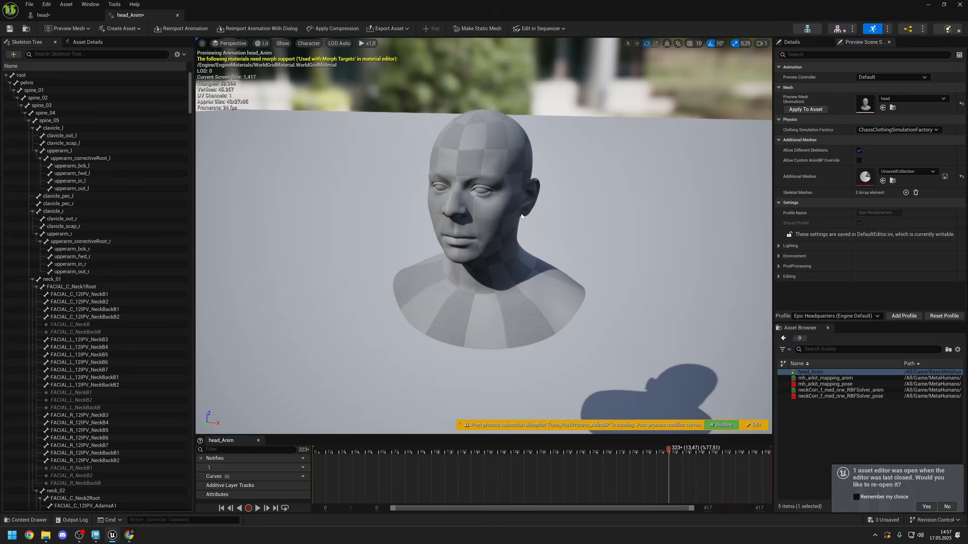
{"action": "left_click", "coordinate": [177, 18]}
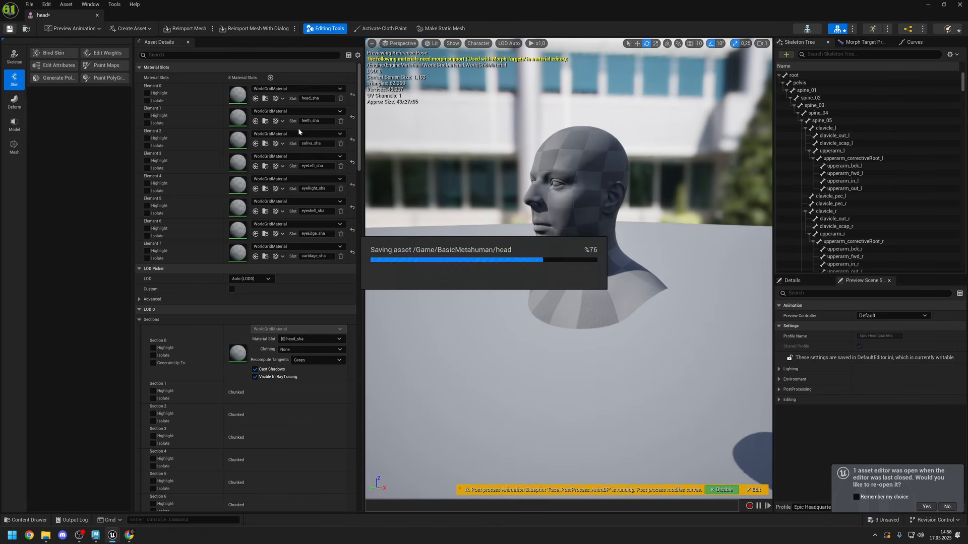
Open mh_arkit_mapping_anim on the head mesh and scrub through its first frames to preview the facial expressions.
{"action": "left_click", "coordinate": [873, 29]}
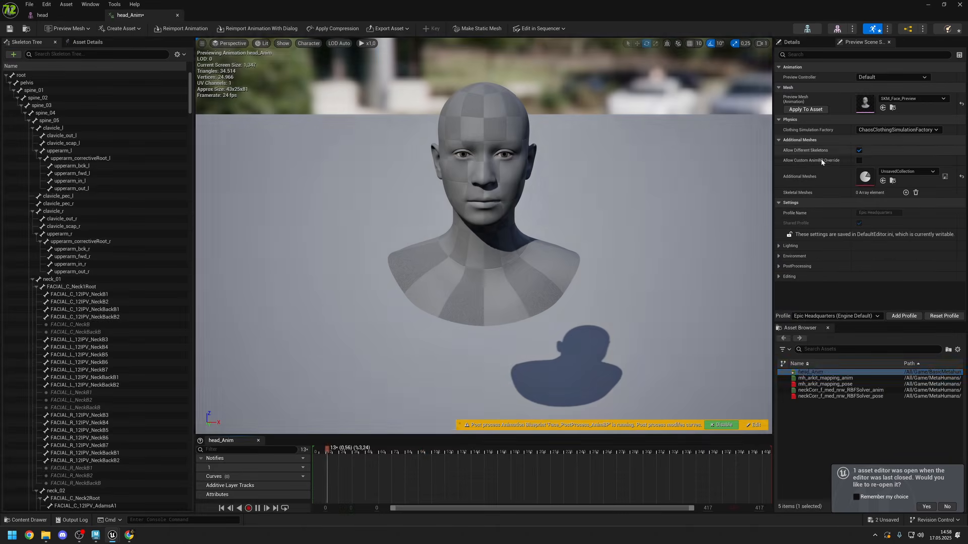
{"action": "left_click", "coordinate": [817, 378]}
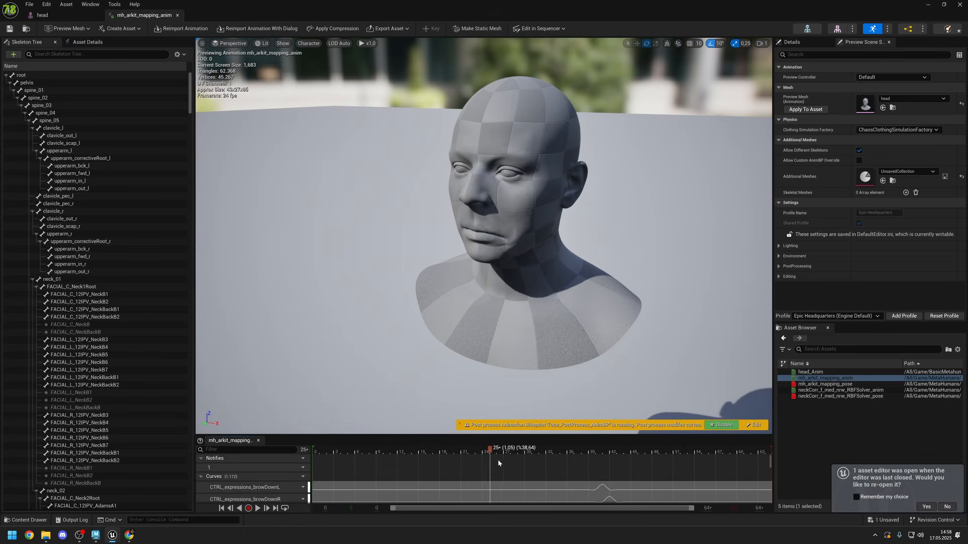
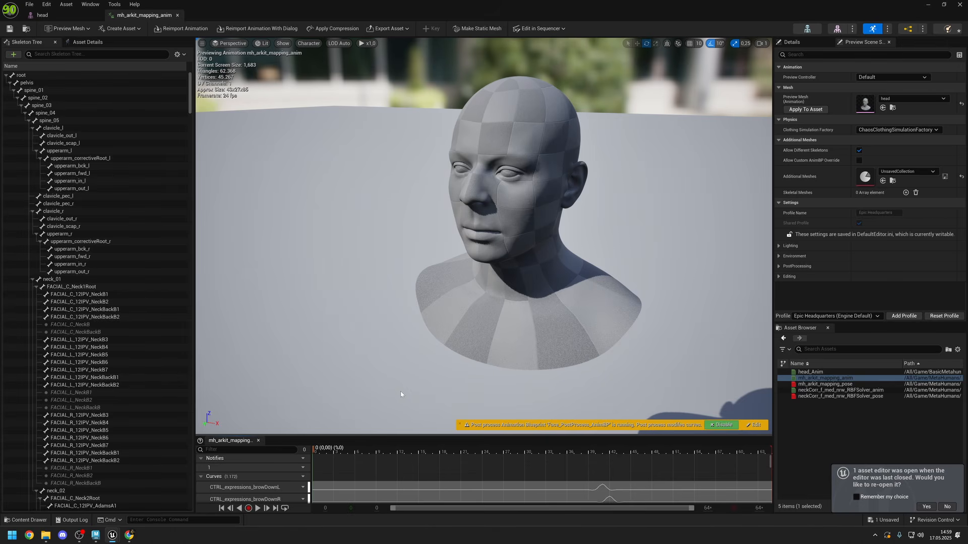
{"action": "left_click", "coordinate": [400, 451]}
{"action": "left_click_drag", "start_coordinate": [399, 451], "coordinate": [472, 453]}
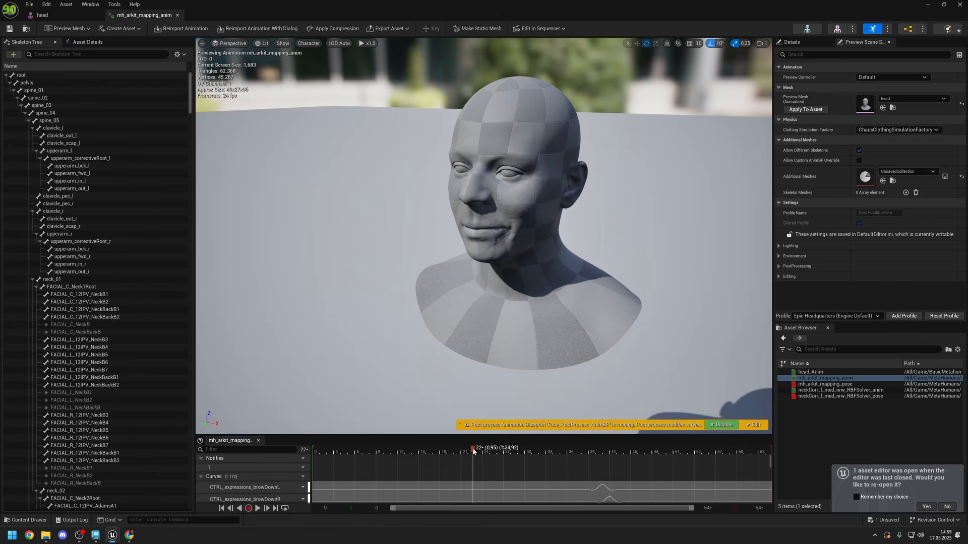
Examine the face's deformation and shading up close at several frames of the animation, and close the open asset editors.
{"action": "scroll", "coordinate": [500, 288], "scroll_direction": "up", "scroll_amount": 5}
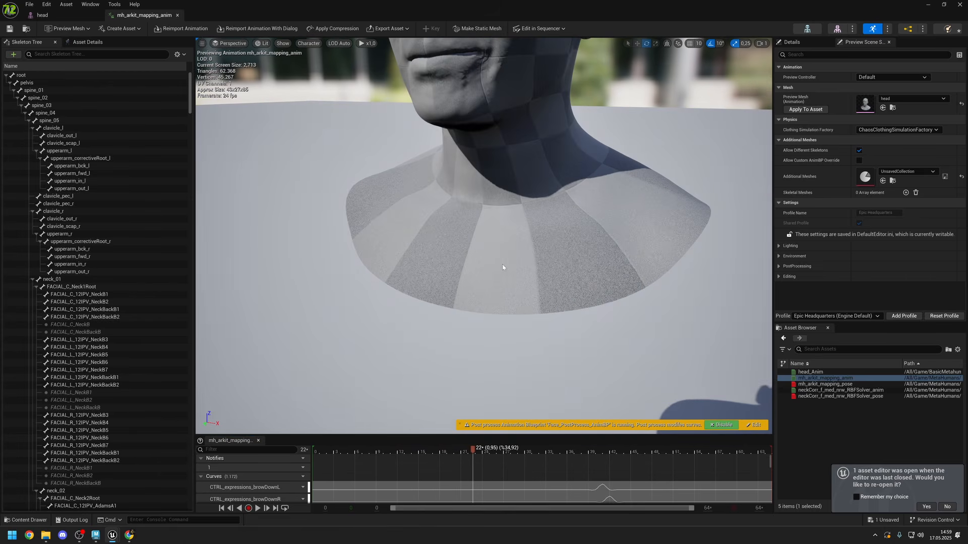
{"action": "left_click_drag", "start_coordinate": [502, 268], "coordinate": [509, 222], "text": "alt"}
{"action": "middle_click_drag", "start_coordinate": [502, 268], "coordinate": [453, 373], "text": "alt"}
{"action": "left_click_drag", "start_coordinate": [502, 267], "coordinate": [497, 269], "text": "alt"}
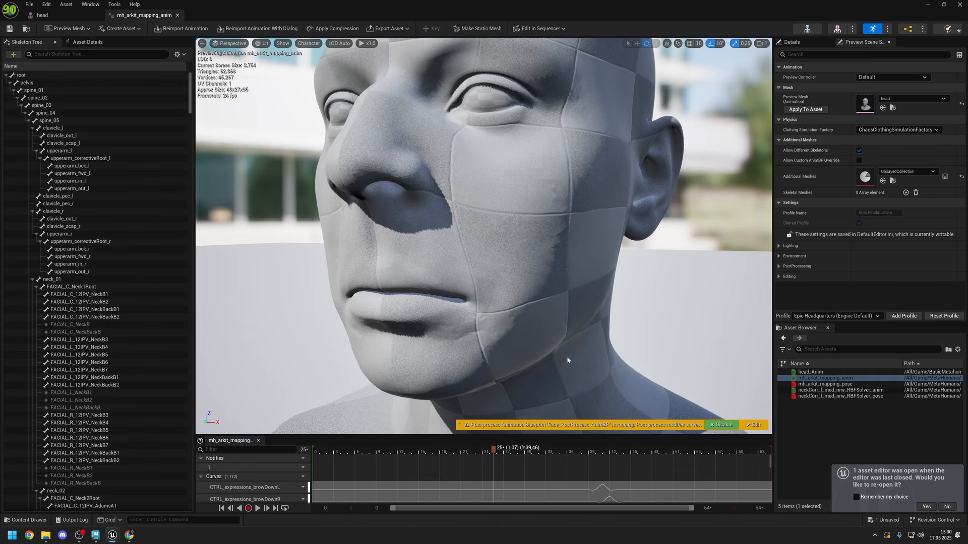
{"action": "left_click_drag", "start_coordinate": [492, 450], "coordinate": [482, 451]}
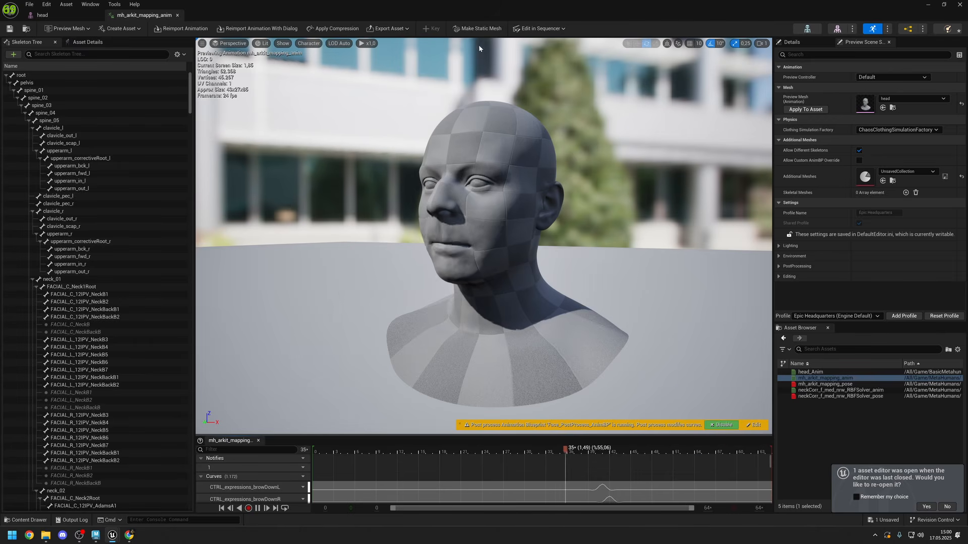
{"action": "key", "text": "space"}
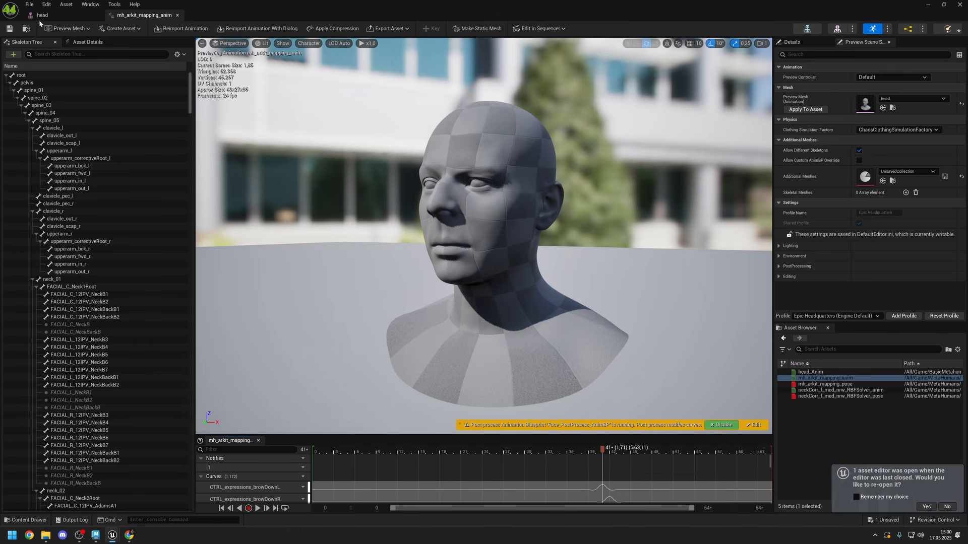
{"action": "middle_click", "coordinate": [112, 16]}
{"action": "middle_click", "coordinate": [100, 16]}
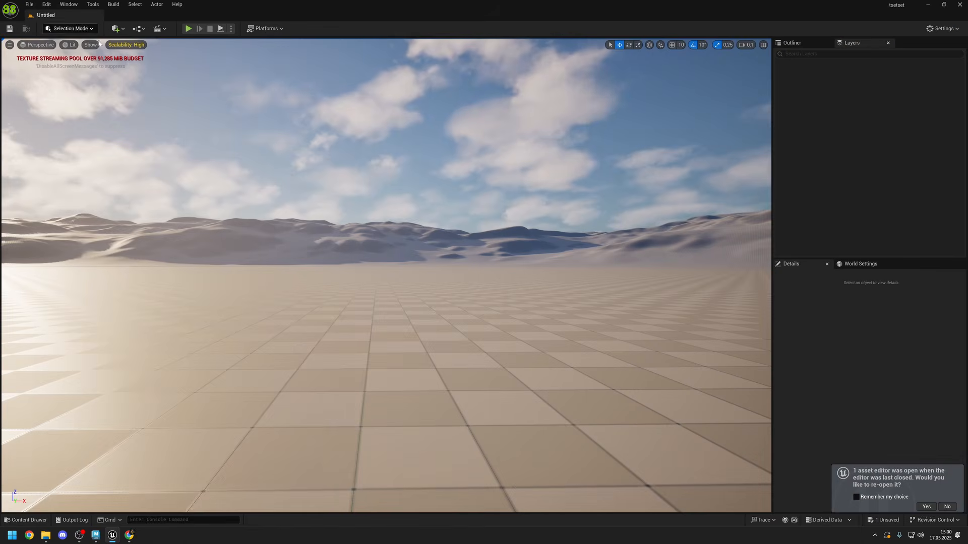
Start importing body.fbx into the BasicMetahuman folder with metahuman_base_skel as its skeleton.
{"action": "left_click", "coordinate": [20, 521]}
{"action": "left_click", "coordinate": [304, 479]}
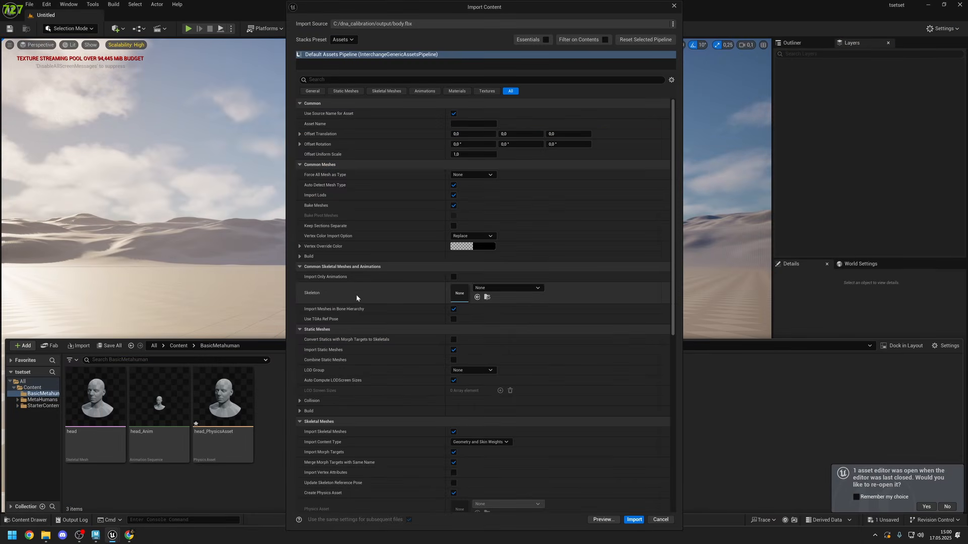
{"action": "left_click", "coordinate": [528, 290]}
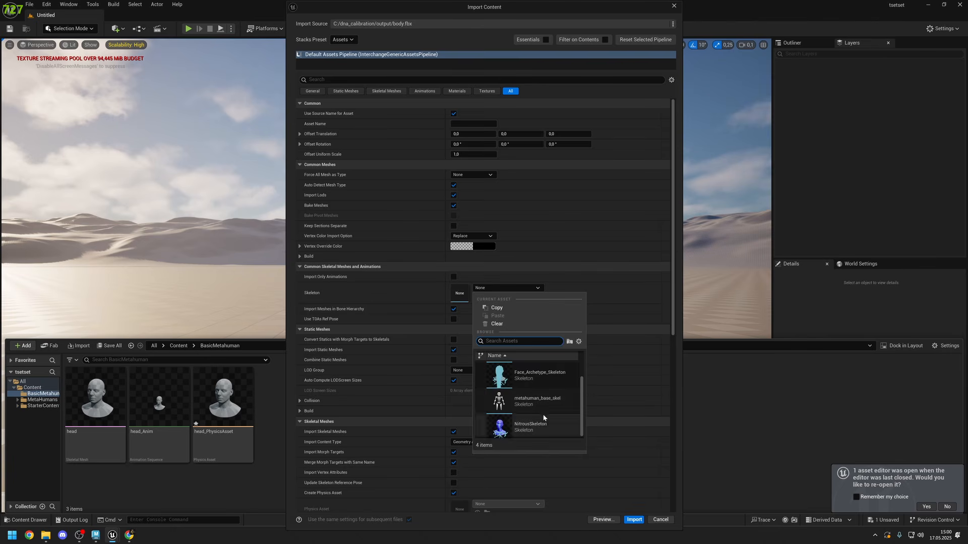
{"action": "left_click", "coordinate": [536, 401]}
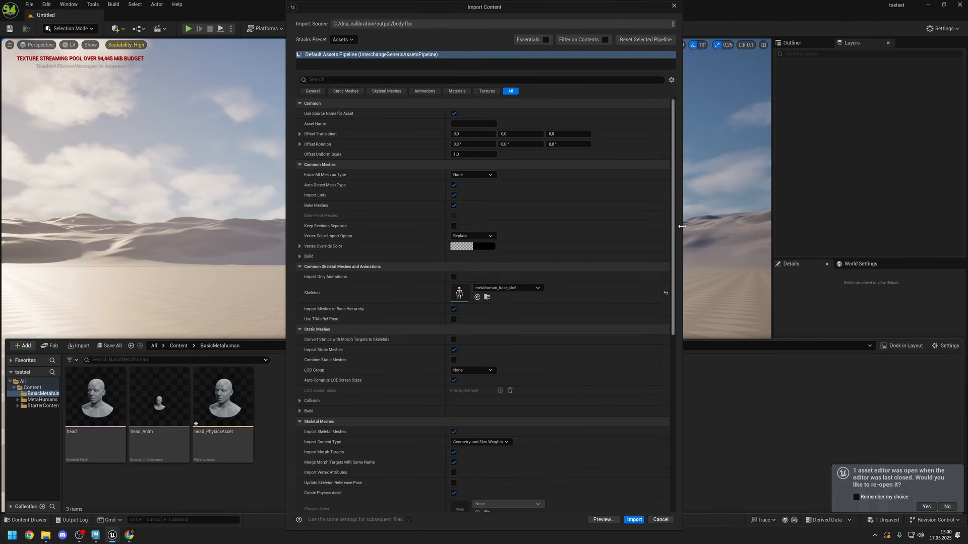
Turn off Import Animations and Create Physics Asset, assign f_med_nrw_body_Physics as the physics asset, and import the body.
{"action": "left_click_drag", "start_coordinate": [673, 231], "coordinate": [662, 437]}
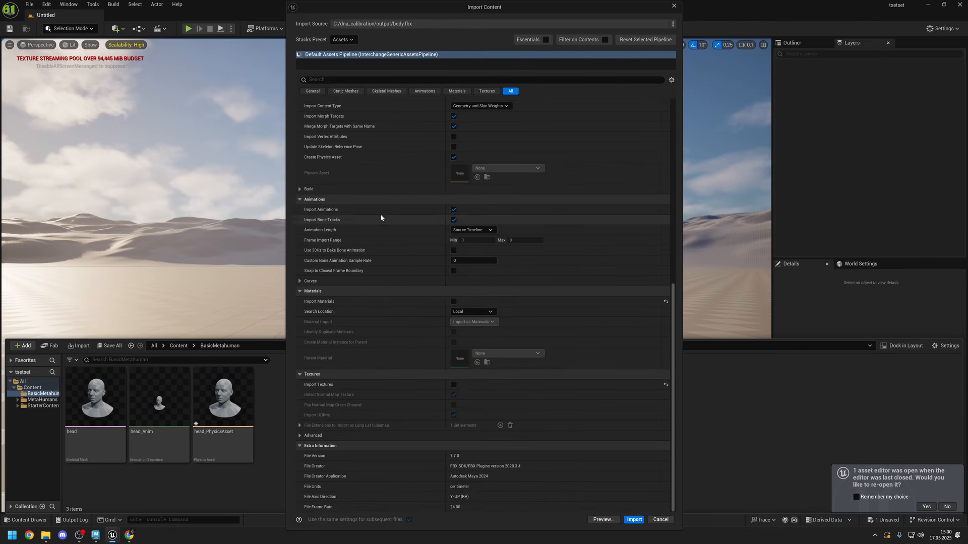
{"action": "left_click", "coordinate": [453, 210]}
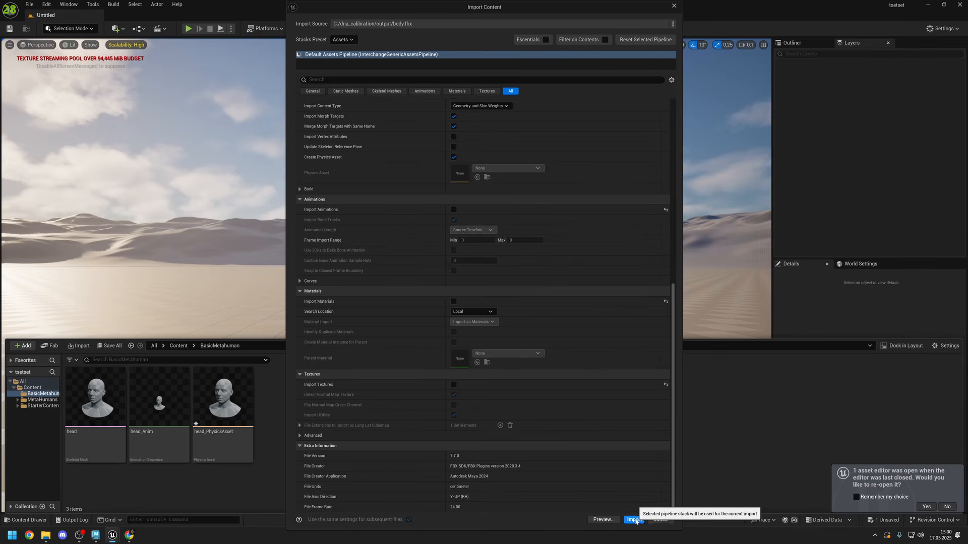
{"action": "scroll", "coordinate": [485, 298], "scroll_direction": "up", "scroll_amount": 2}
{"action": "left_click", "coordinate": [453, 242]}
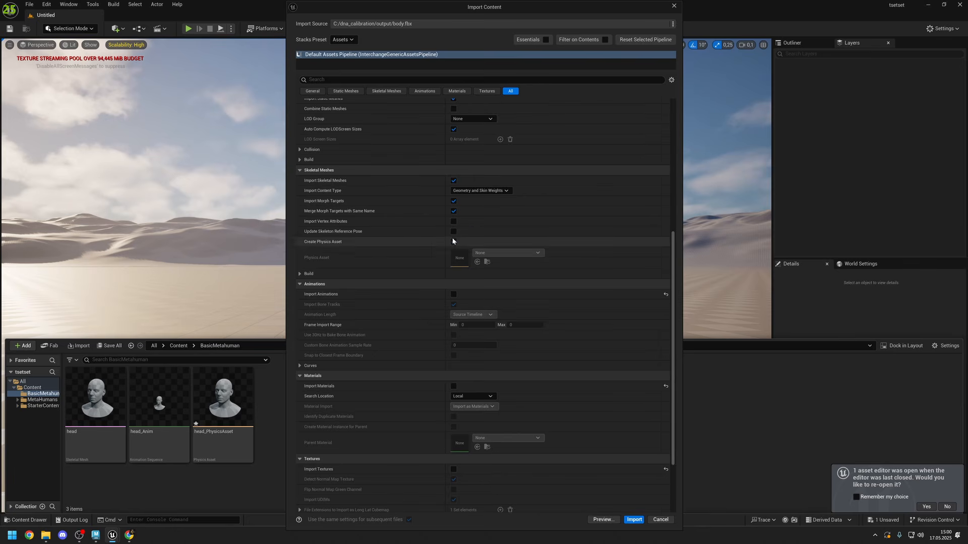
{"action": "left_click", "coordinate": [508, 253]}
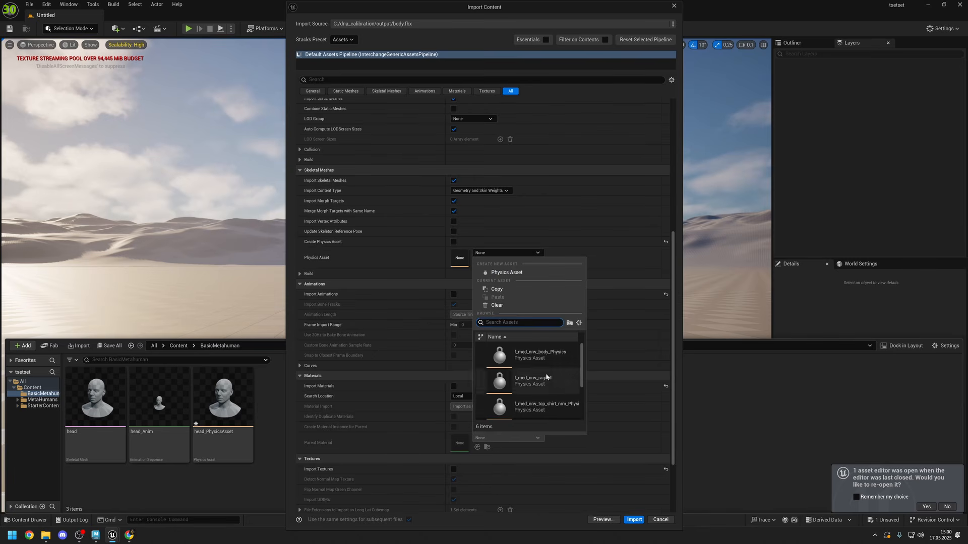
{"action": "left_click", "coordinate": [526, 356]}
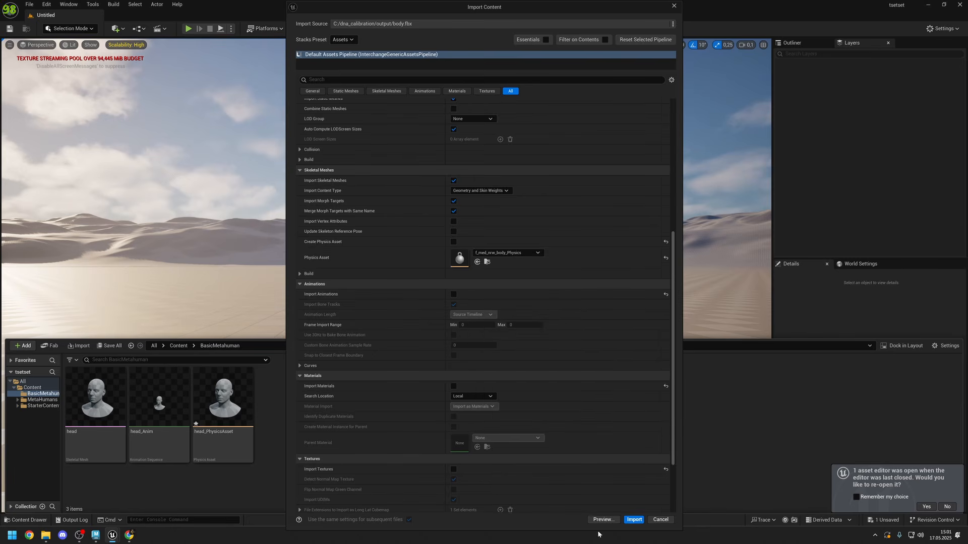
{"action": "left_click", "coordinate": [634, 520]}
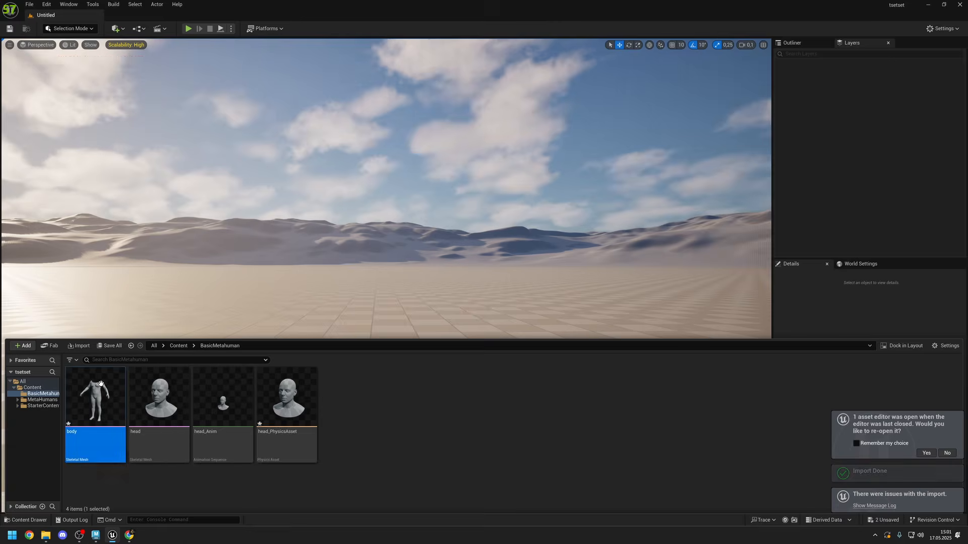
Open the imported body mesh and assign f_med_nrw_animbp_Cinematic as its post process anim blueprint.
{"action": "double_click", "coordinate": [114, 388]}
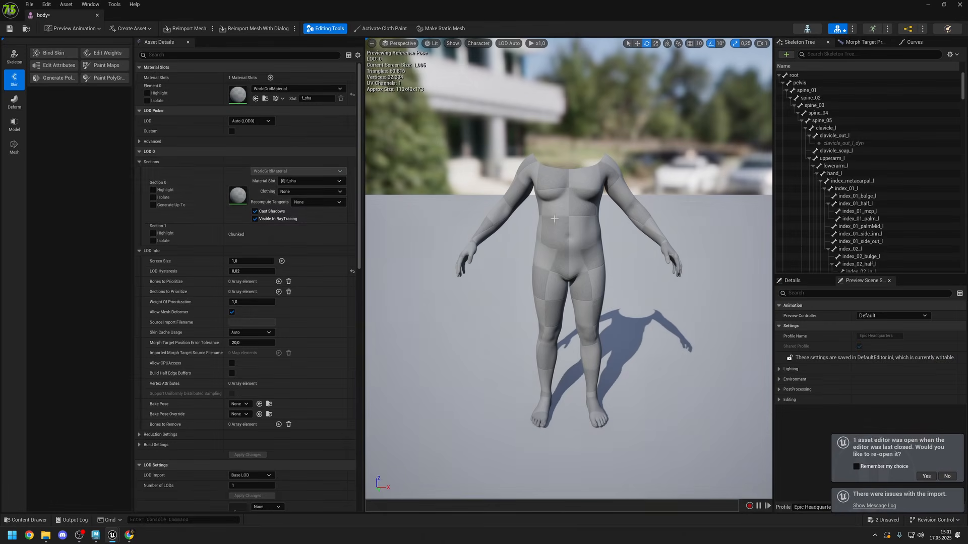
{"action": "scroll", "coordinate": [191, 298], "scroll_direction": "down", "scroll_amount": 10}
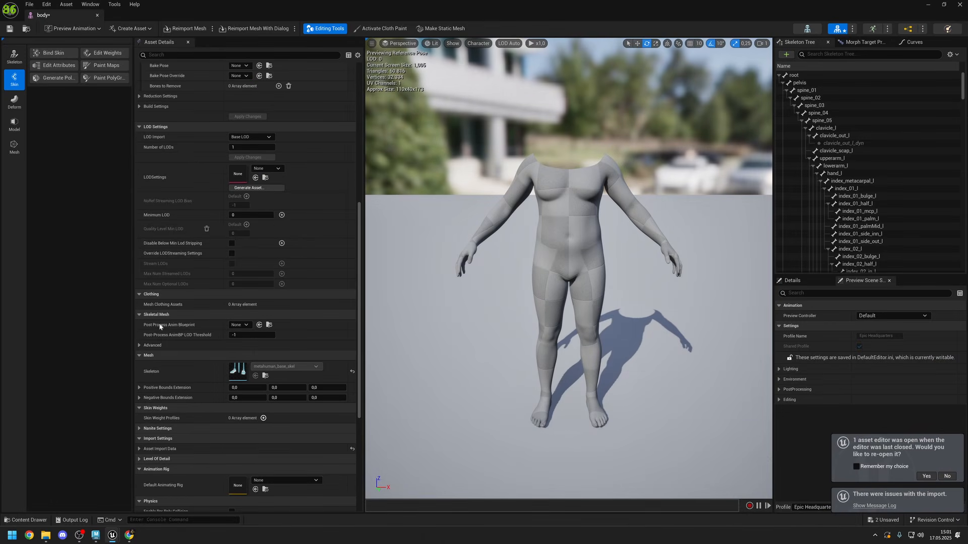
{"action": "scroll", "coordinate": [207, 324], "scroll_direction": "down", "scroll_amount": 2}
{"action": "left_click", "coordinate": [239, 264]}
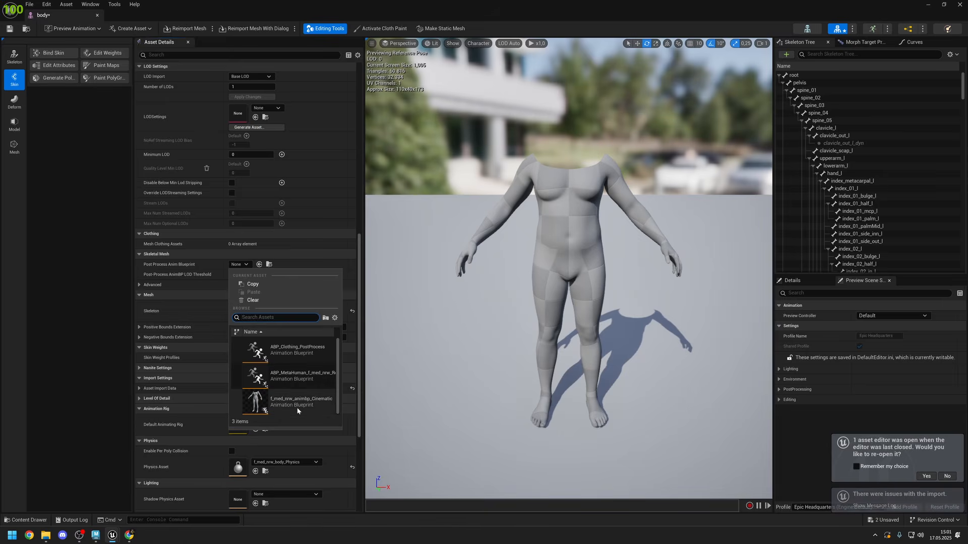
{"action": "mouse_move", "coordinate": [278, 405]}
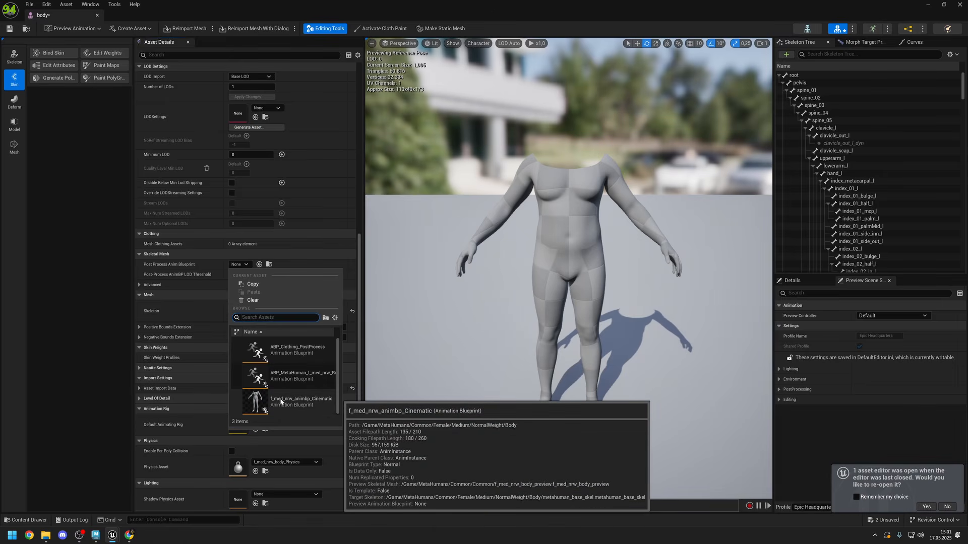
{"action": "left_click", "coordinate": [280, 401]}
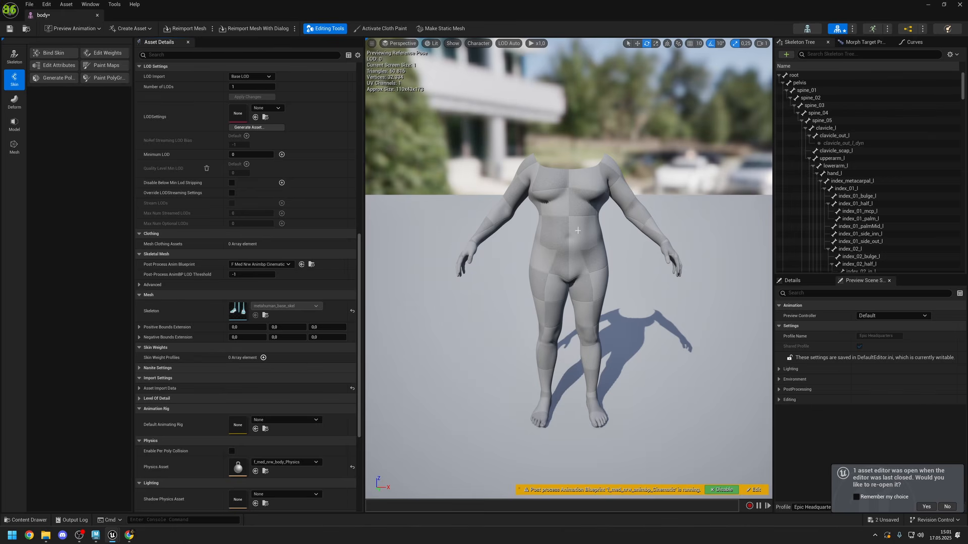
Toggle the post process animation blueprint off and on to compare its effect on the body's shape.
{"action": "left_click", "coordinate": [723, 490]}
{"action": "left_click", "coordinate": [725, 490]}
{"action": "left_click", "coordinate": [723, 490]}
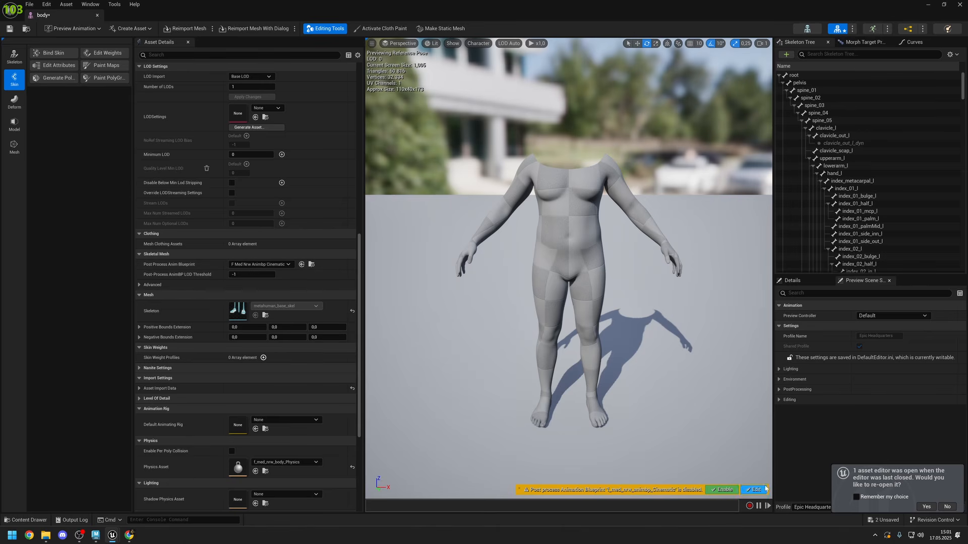
{"action": "left_click", "coordinate": [725, 490]}
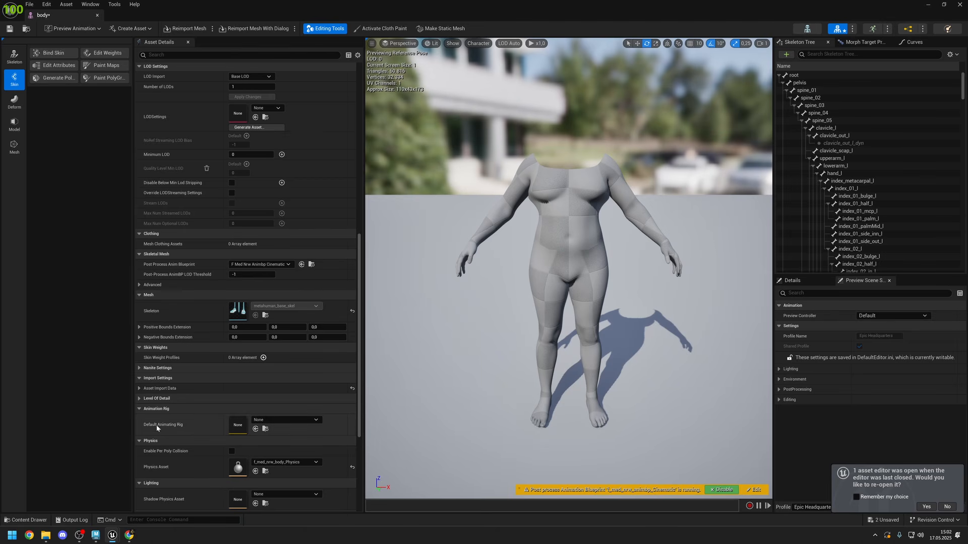
Set MetaHuman_ControlRig as the body mesh's default animating rig and save the asset.
{"action": "left_click", "coordinate": [283, 420]}
{"action": "scroll", "coordinate": [308, 395], "scroll_direction": "down", "scroll_amount": 2}
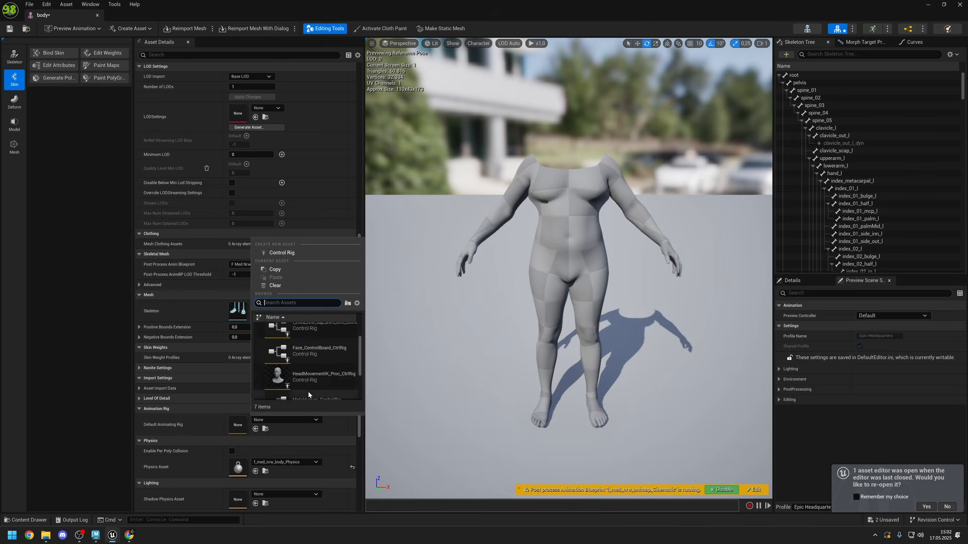
{"action": "scroll", "coordinate": [322, 373], "scroll_direction": "down", "scroll_amount": 1}
{"action": "left_click", "coordinate": [335, 355]}
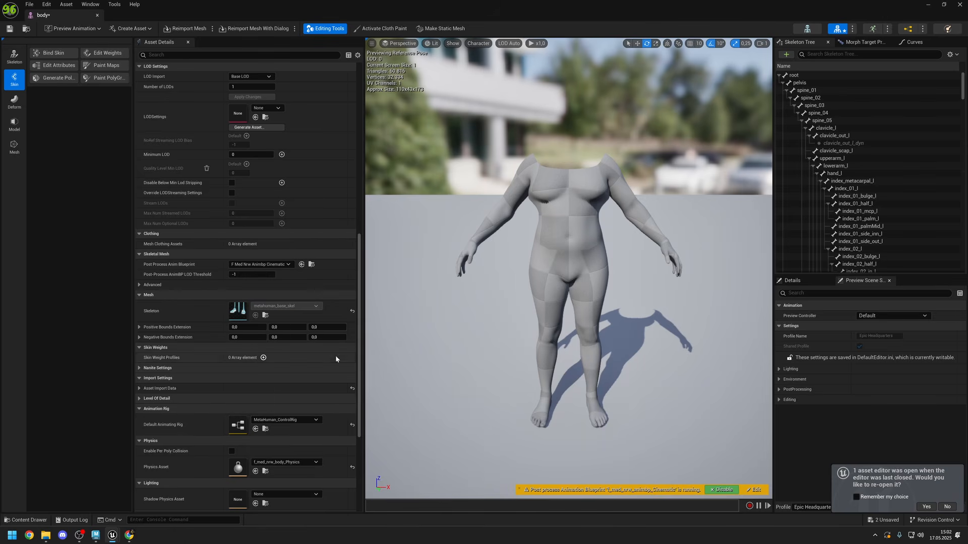
{"action": "left_click", "coordinate": [25, 30]}
Add the Chandra MetaHuman at Cinematic (Complete) quality to the project from Quixel Bridge, and go to the BasicMetahuman folder.
{"action": "left_click", "coordinate": [117, 29]}
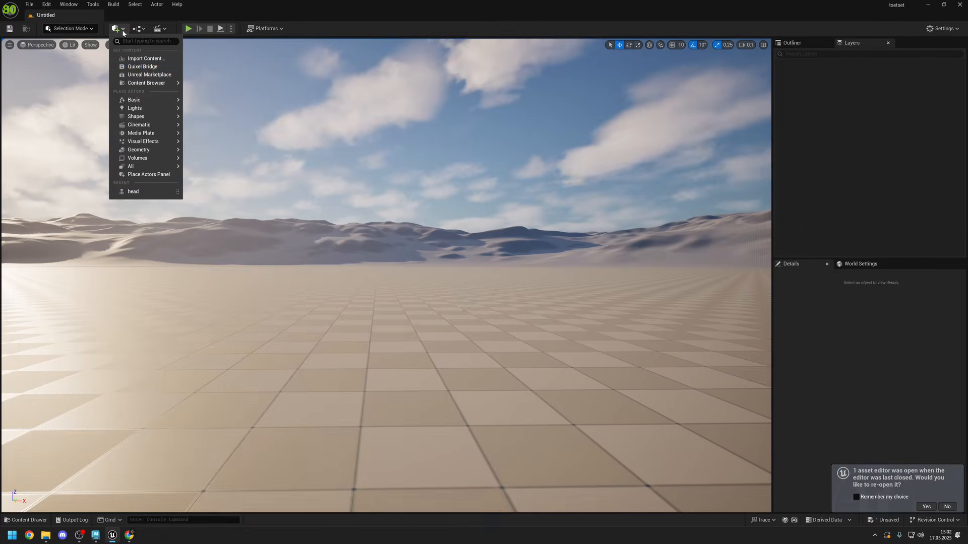
{"action": "left_click", "coordinate": [137, 67]}
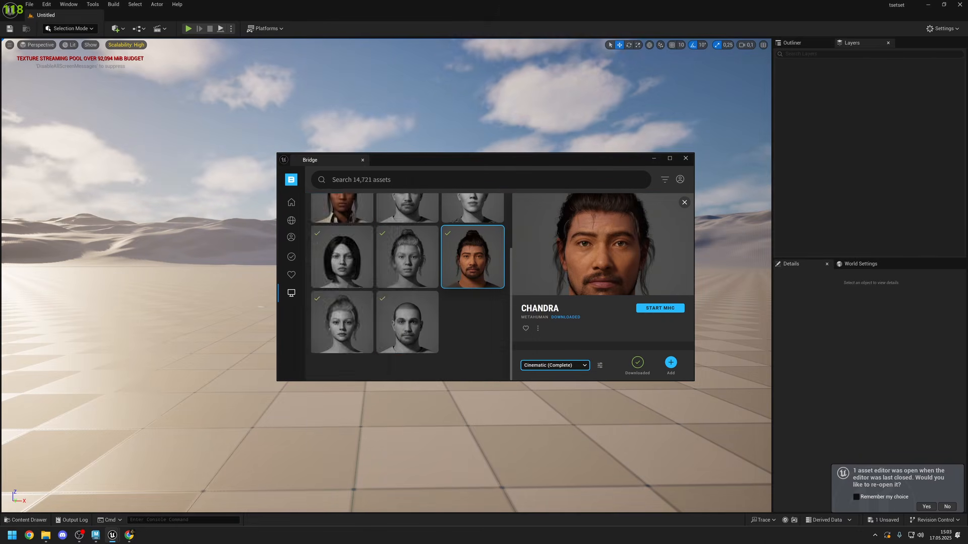
{"action": "mouse_move", "coordinate": [291, 311]}
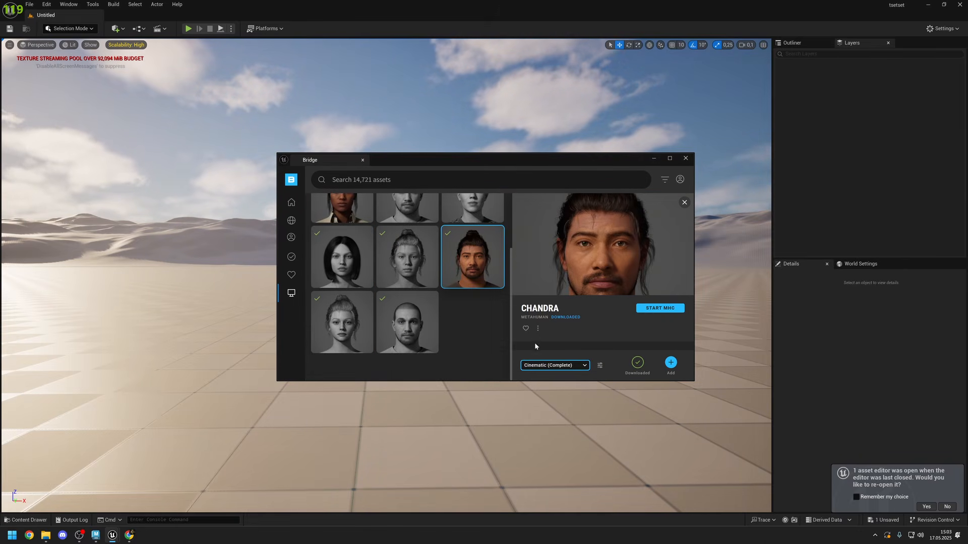
{"action": "left_click", "coordinate": [671, 368]}
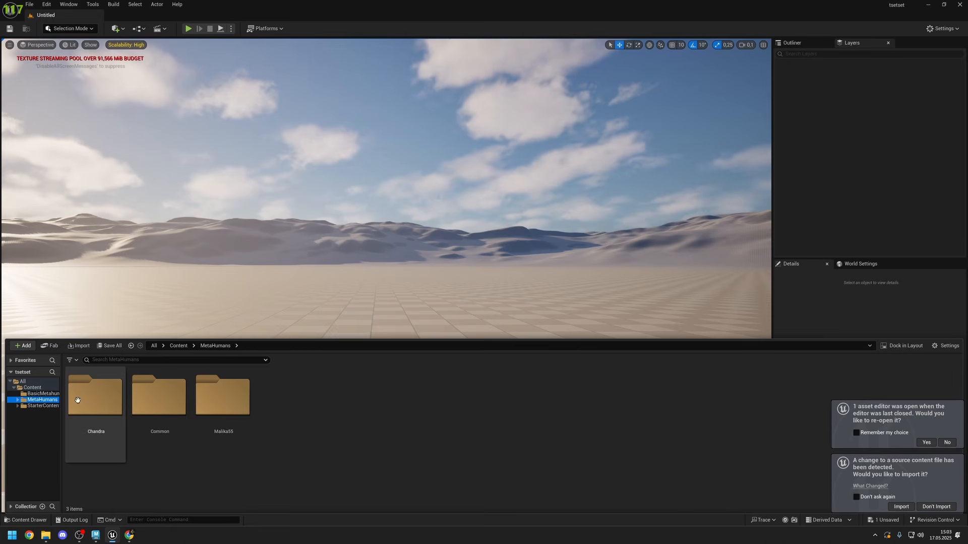
{"action": "left_click", "coordinate": [41, 394]}
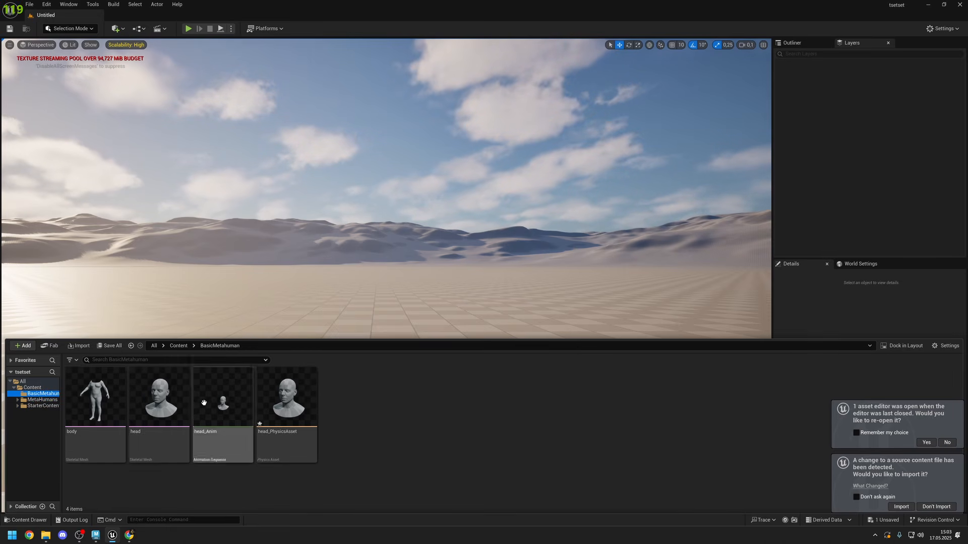
Set the body mesh's post process anim blueprint to m_med_nrw_animbp, save the asset and close it.
{"action": "double_click", "coordinate": [89, 398]}
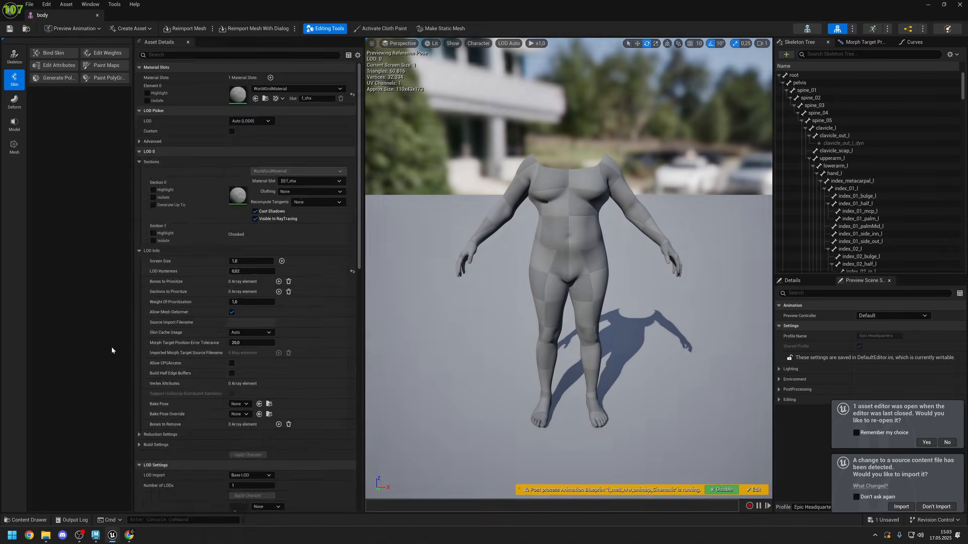
{"action": "scroll", "coordinate": [258, 331], "scroll_direction": "down", "scroll_amount": 8}
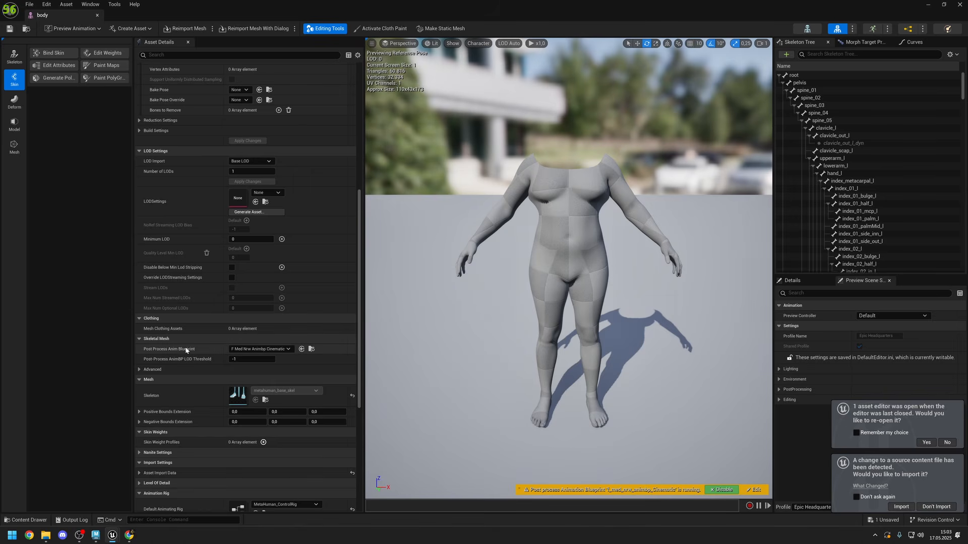
{"action": "left_click", "coordinate": [236, 350]}
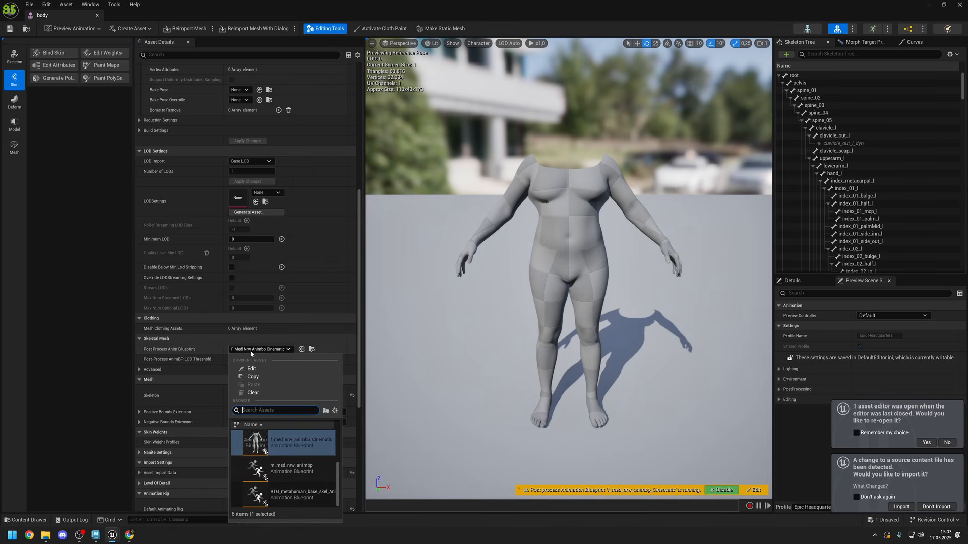
{"action": "left_click", "coordinate": [298, 472]}
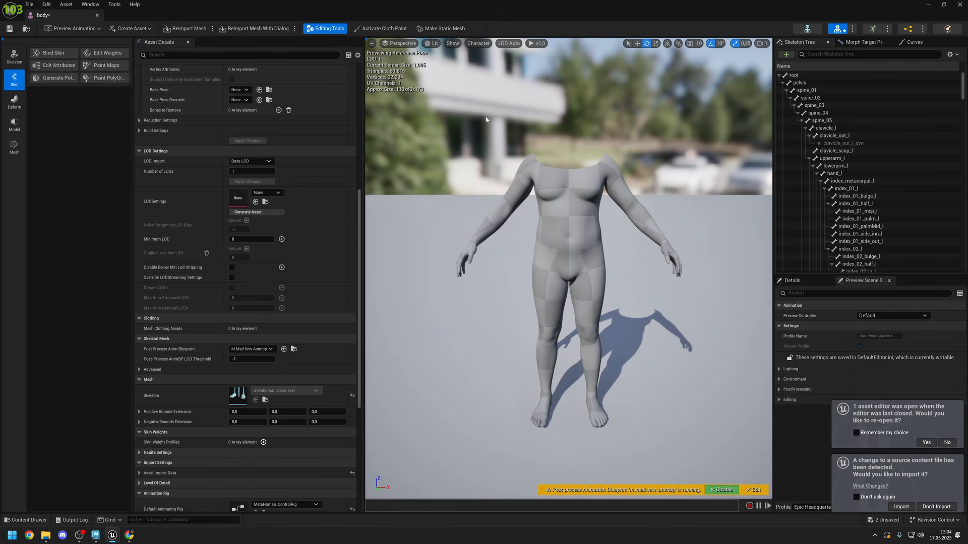
{"action": "left_click", "coordinate": [10, 29]}
{"action": "left_click", "coordinate": [98, 17]}
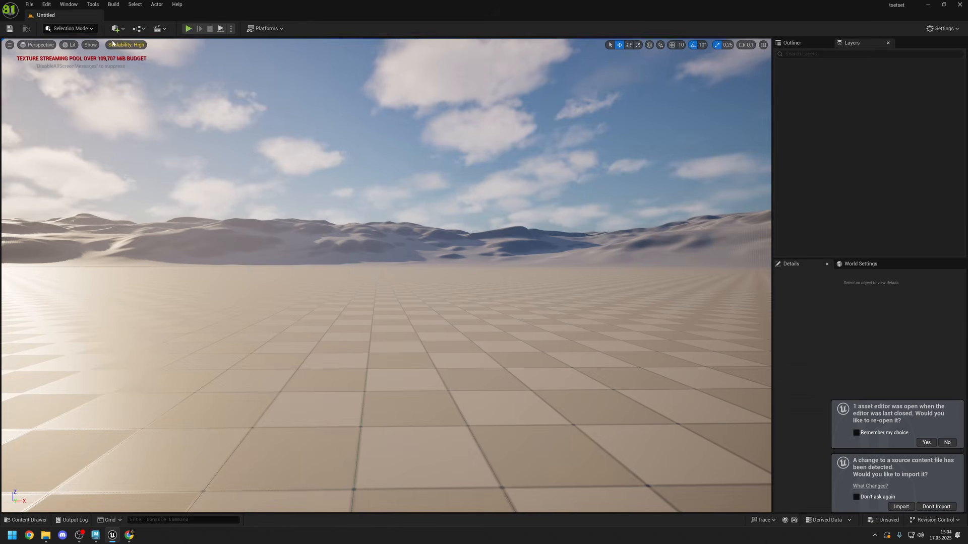
Duplicate the BP_Malika55 blueprint in the MetaHumans/Malika55 folder as BasicMetahuman and open the copy.
{"action": "left_click", "coordinate": [15, 518]}
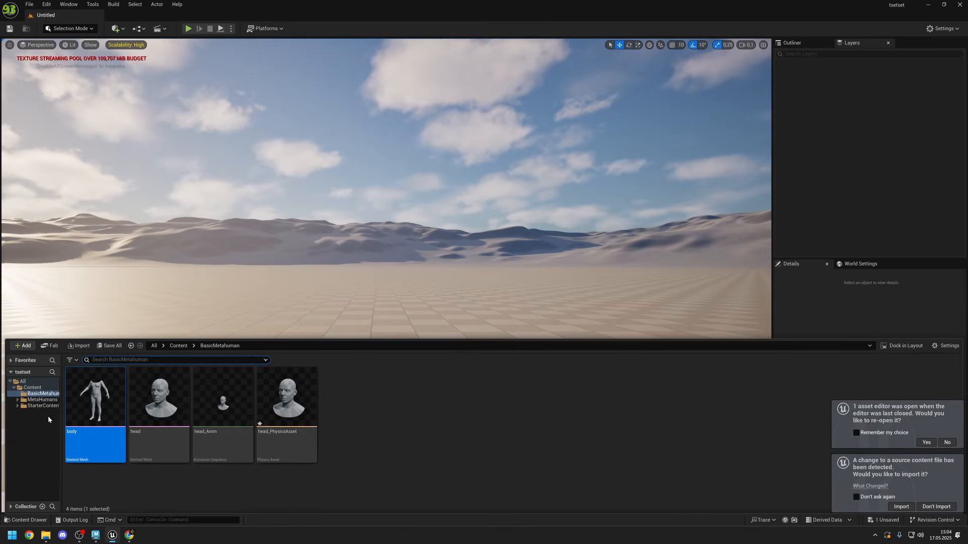
{"action": "left_click", "coordinate": [42, 400]}
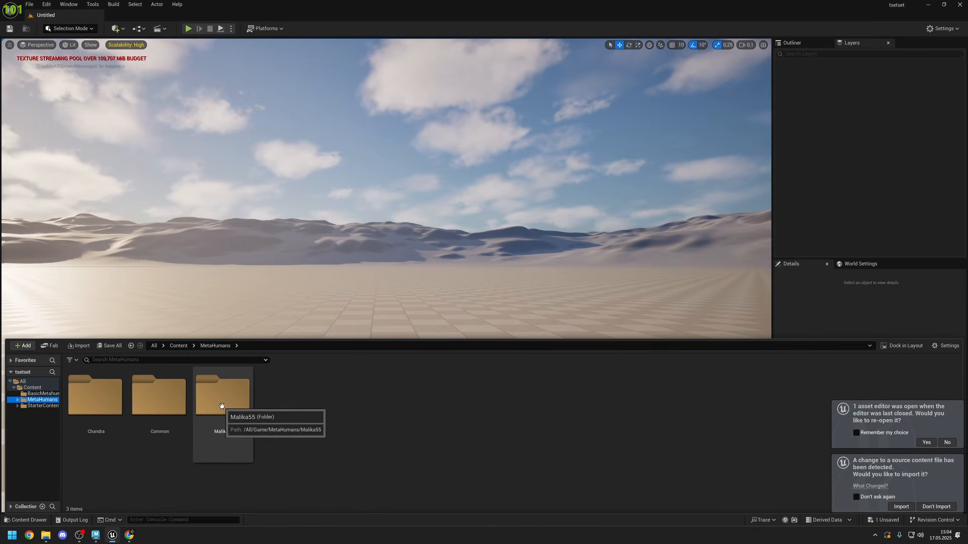
{"action": "double_click", "coordinate": [222, 406]}
{"action": "right_click", "coordinate": [548, 398]}
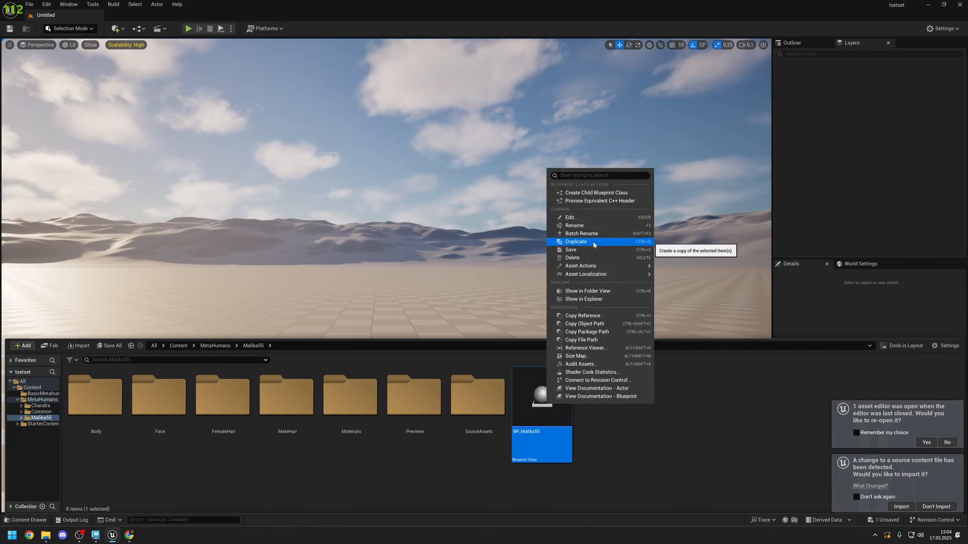
{"action": "left_click", "coordinate": [593, 245]}
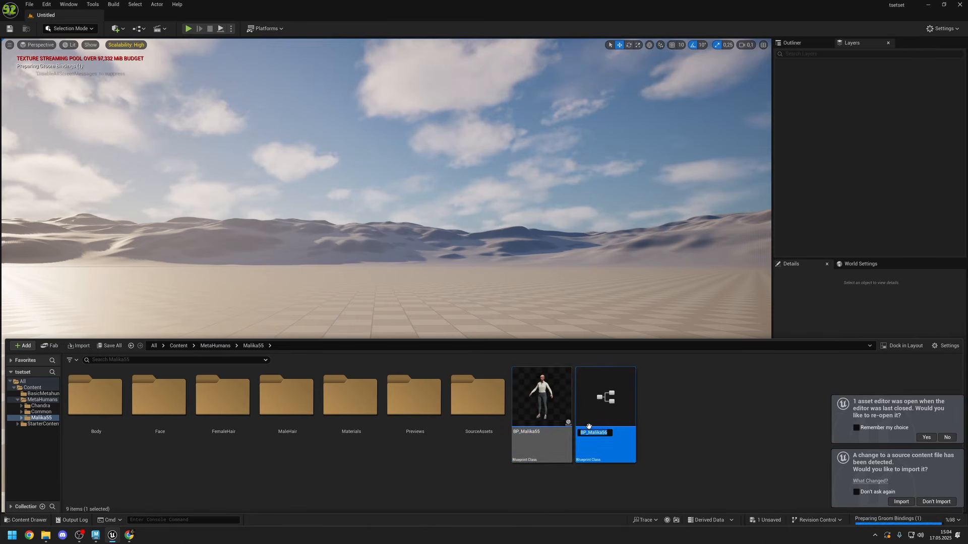
{"action": "type", "text": "Basi"}
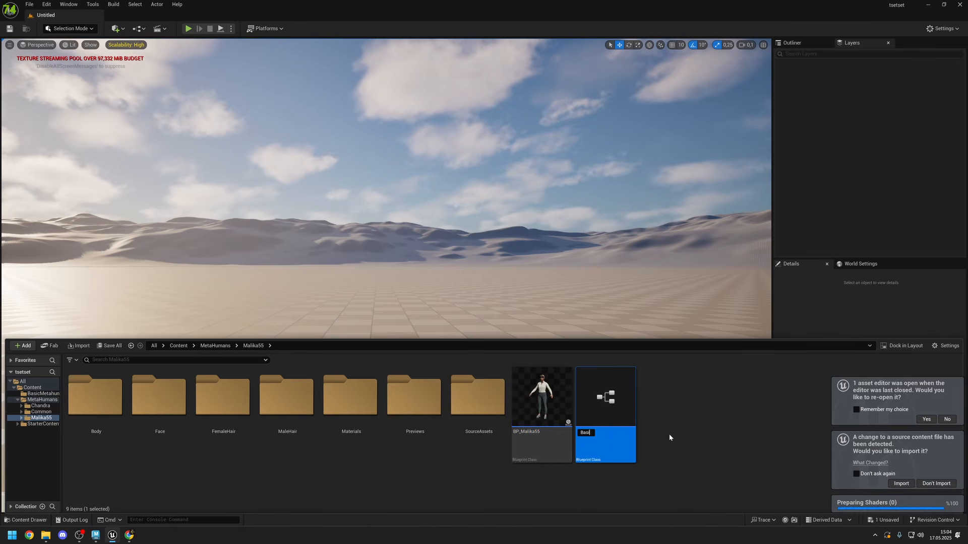
{"action": "type", "text": "cMetahuman"}
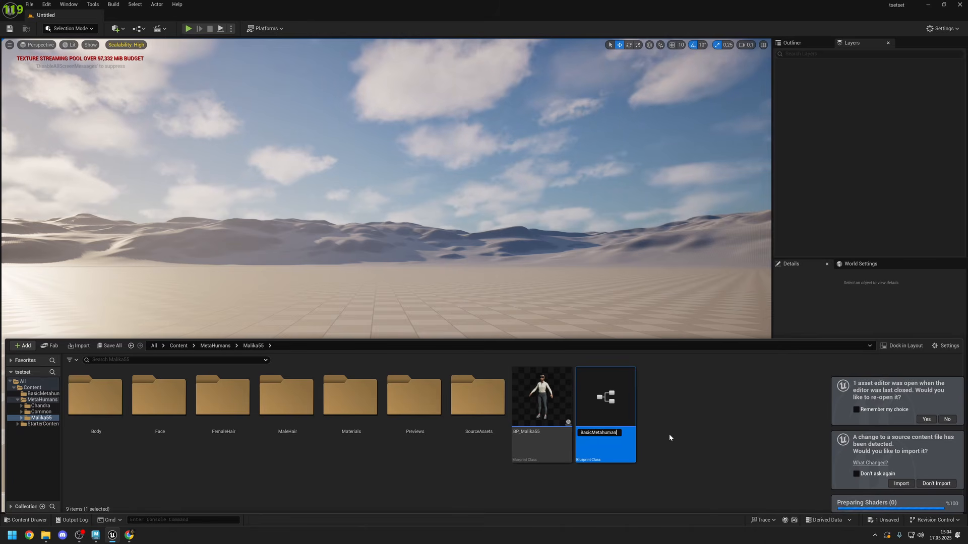
{"action": "key", "text": "Return"}
{"action": "key", "text": "Return"}
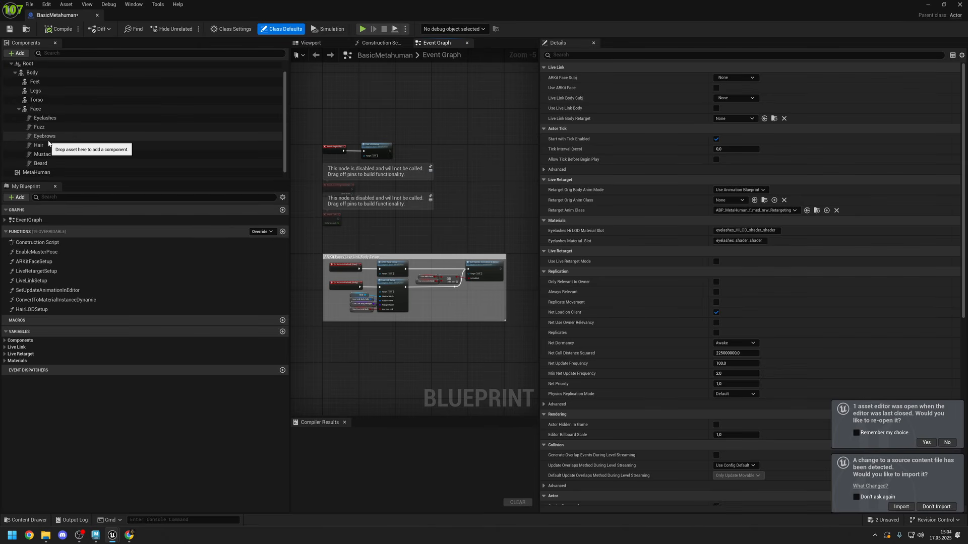
Delete the groom components from Eyelashes to Beard and the Torso, Legs and Feet components from the blueprint.
{"action": "left_click", "coordinate": [44, 118]}
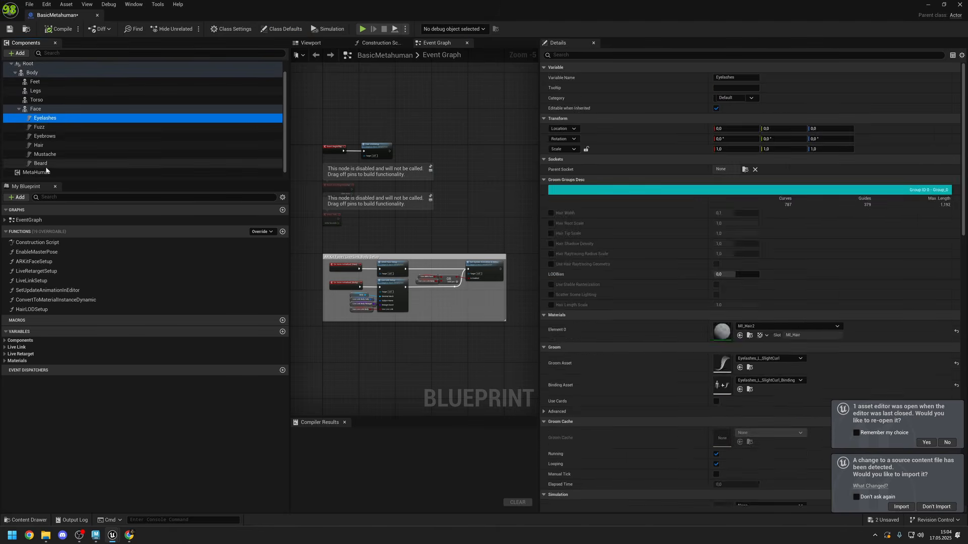
{"action": "left_click", "coordinate": [43, 164], "text": "shift"}
{"action": "key", "text": "Delete"}
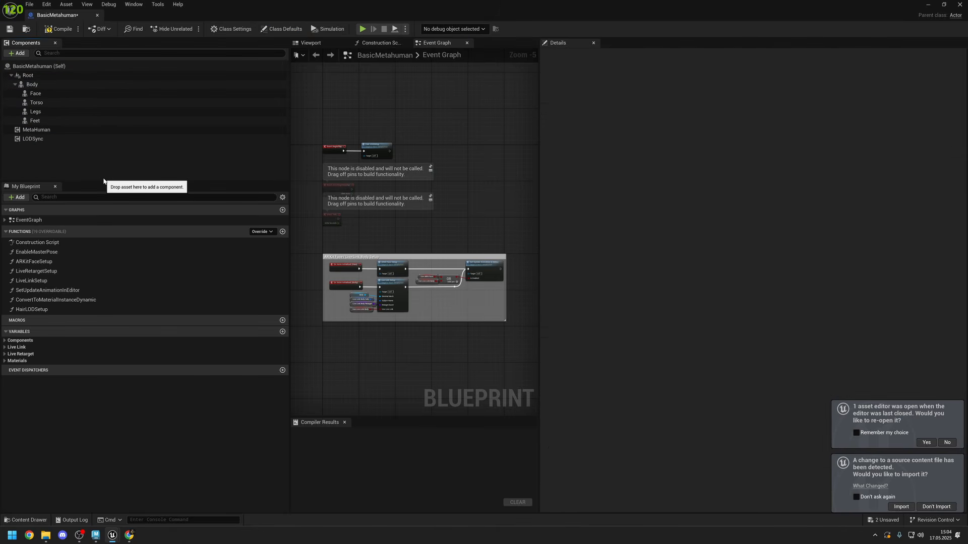
{"action": "left_click", "coordinate": [45, 102]}
{"action": "left_click", "coordinate": [50, 121], "text": "shift"}
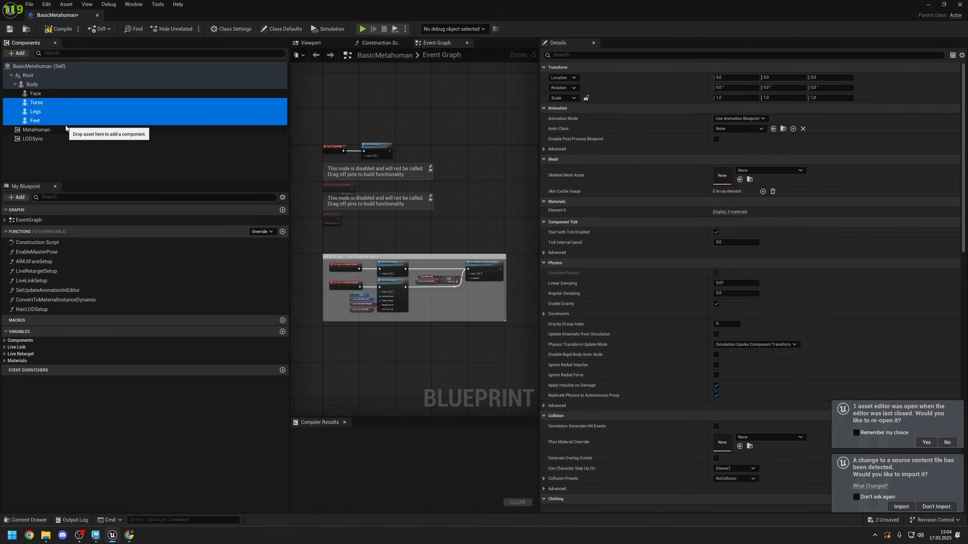
{"action": "key", "text": "Delete"}
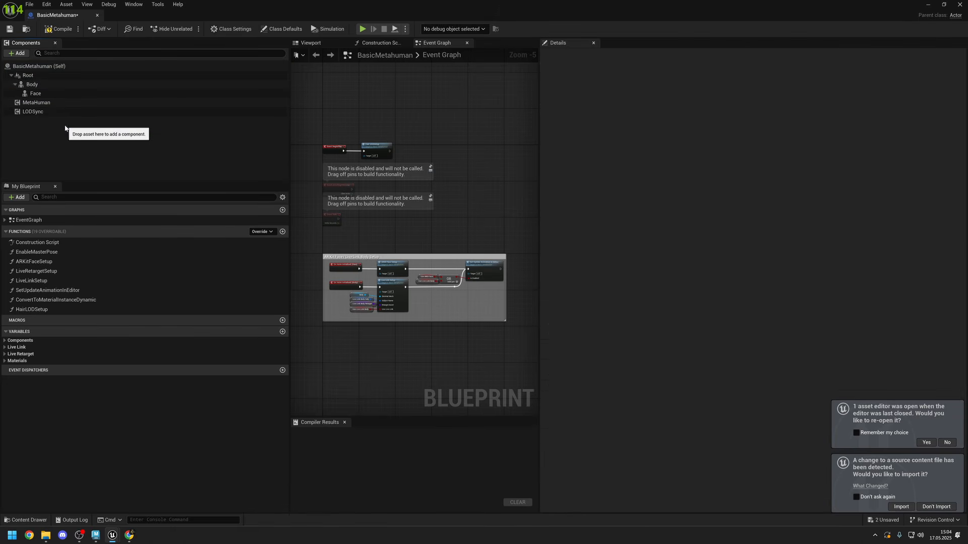
Assign the imported head mesh to the Face component and the imported body mesh to the Body component.
{"action": "left_click", "coordinate": [36, 94]}
{"action": "left_click", "coordinate": [32, 86]}
{"action": "left_click", "coordinate": [36, 93]}
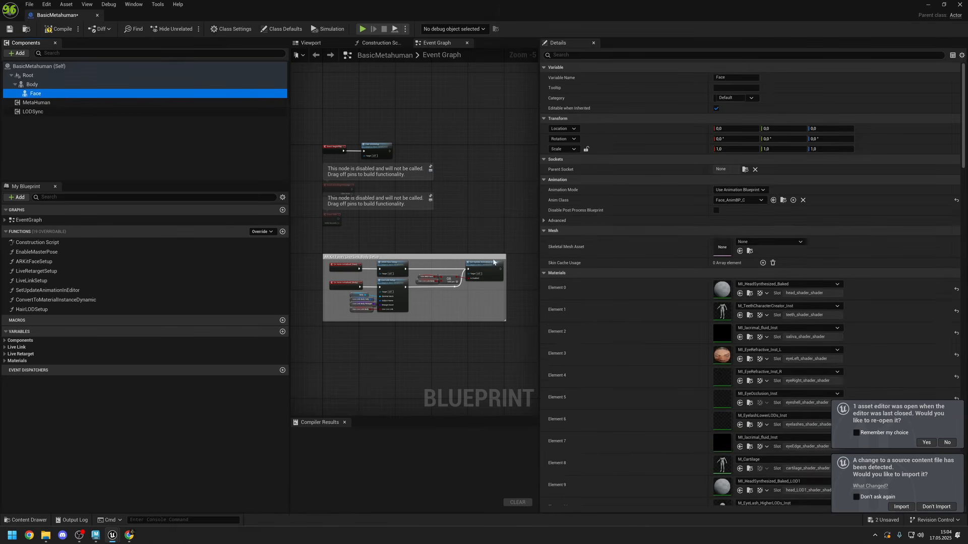
{"action": "left_click", "coordinate": [768, 243]}
{"action": "left_click", "coordinate": [767, 243]}
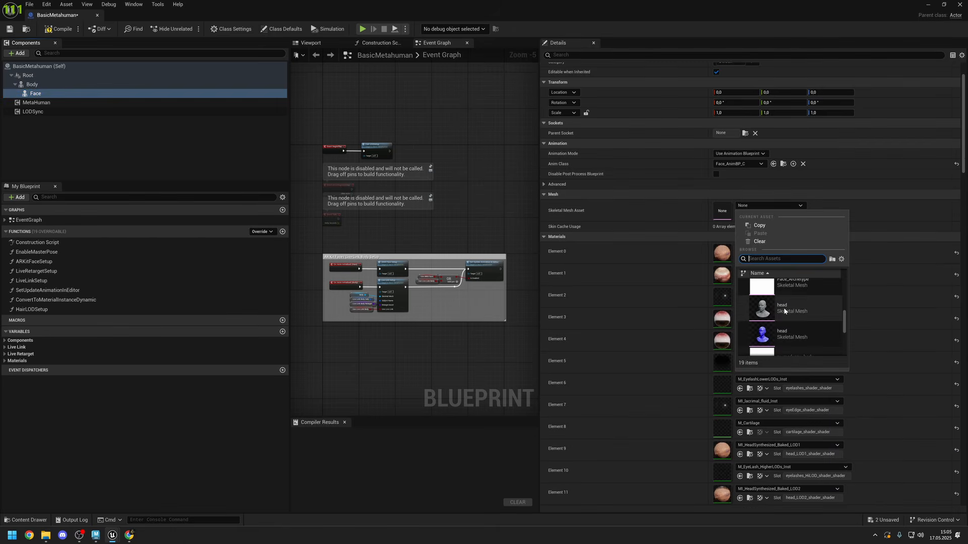
{"action": "left_click", "coordinate": [784, 310]}
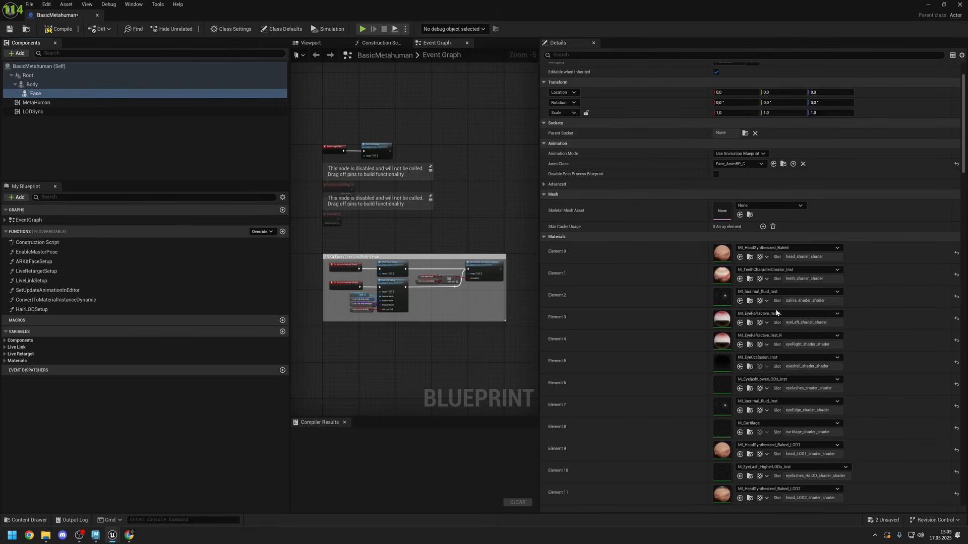
{"action": "left_click", "coordinate": [30, 84]}
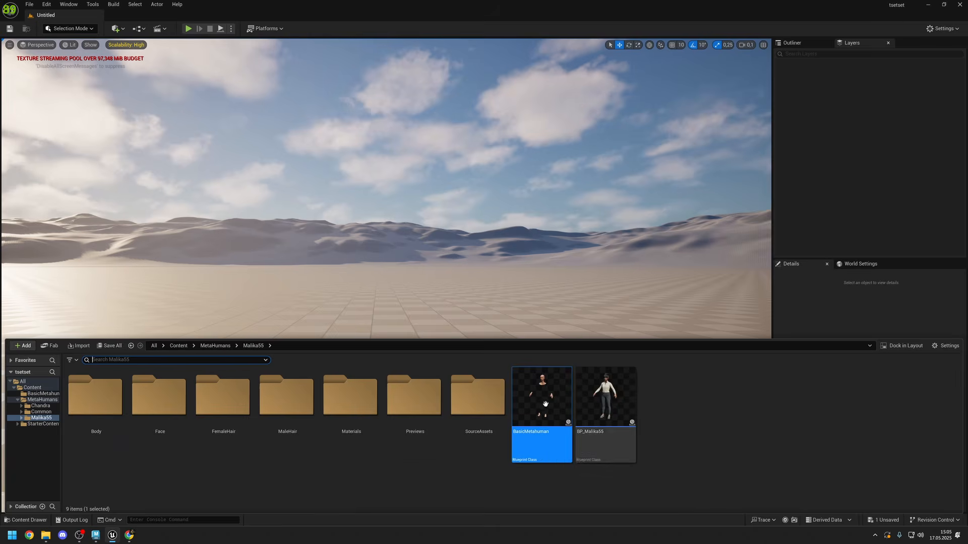
Place the BasicMetahuman blueprint in the level and view it up close.
{"action": "left_click_drag", "start_coordinate": [545, 405], "coordinate": [395, 457]}
{"action": "mouse_move", "coordinate": [357, 437]}
{"action": "right_mouse_down"}
{"action": "mouse_move", "coordinate": [357, 479]}
{"action": "mouse_move", "coordinate": [356, 437]}
{"action": "right_mouse_up"}
{"action": "key", "text": "w"}
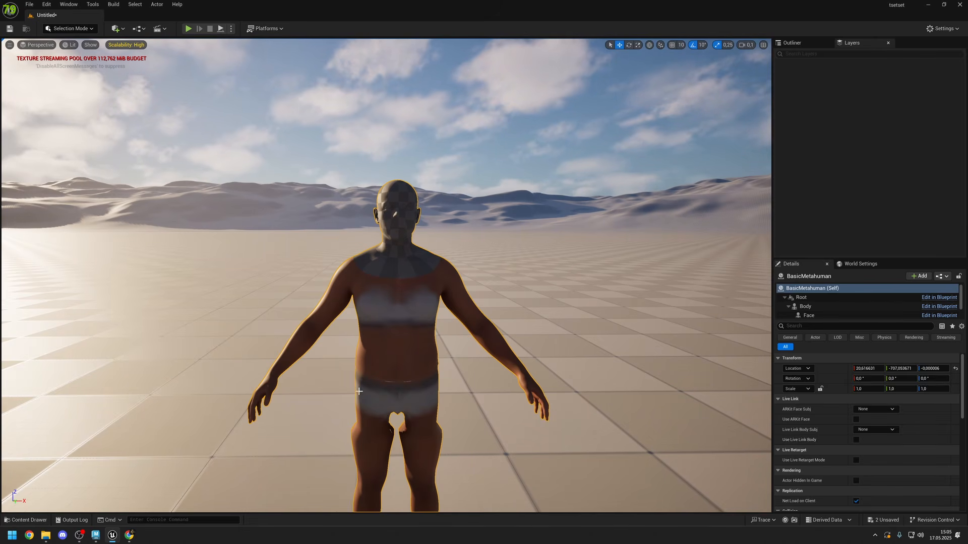
Reset the material overrides on BasicMetahuman's Body and Face components, and check the head and neck seam in the level.
{"action": "left_click", "coordinate": [26, 519]}
{"action": "double_click", "coordinate": [542, 404]}
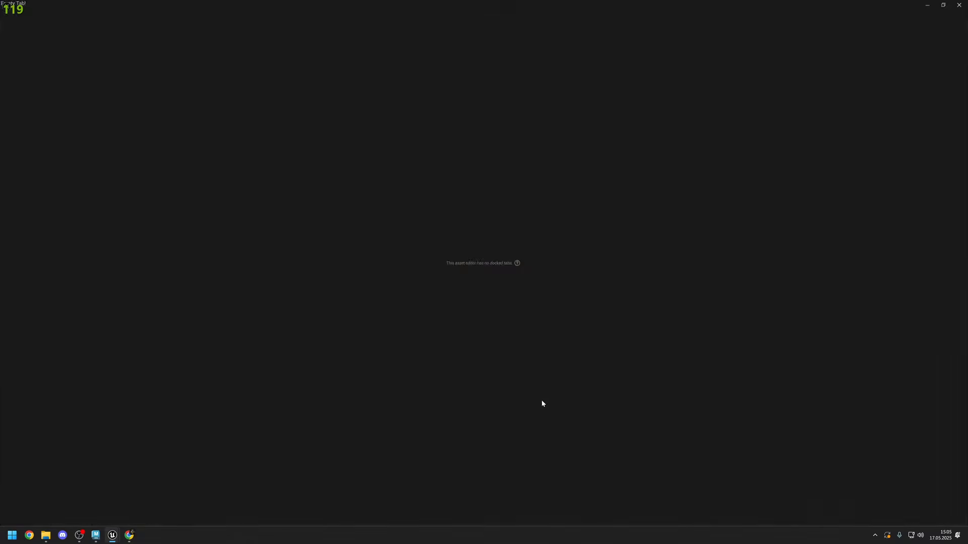
{"action": "left_click", "coordinate": [32, 85]}
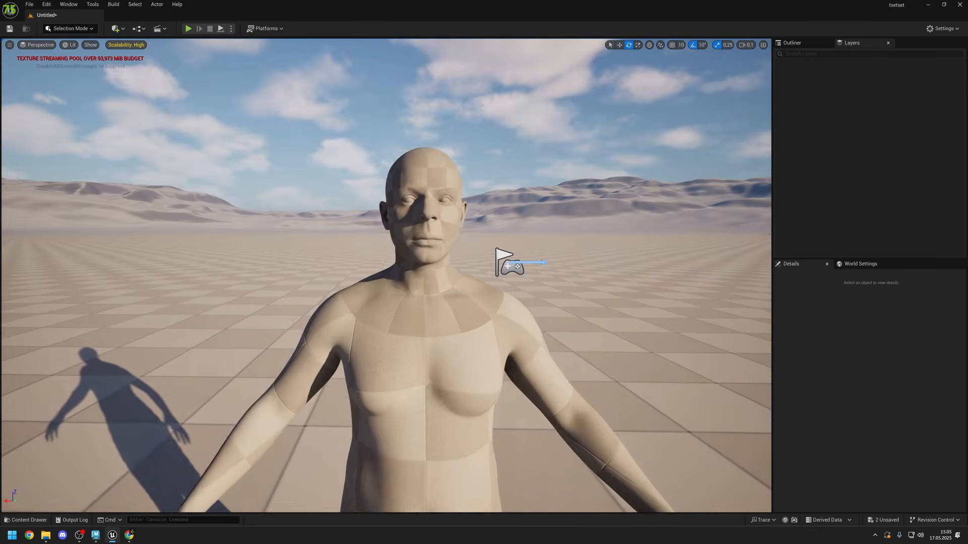
{"action": "scroll", "coordinate": [411, 257], "scroll_direction": "up", "scroll_amount": 5}
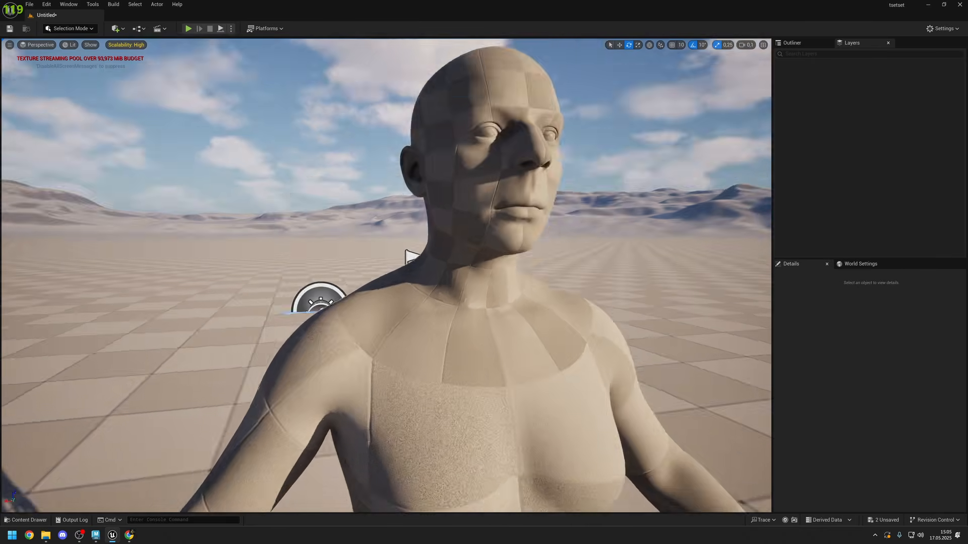
{"action": "left_click_drag", "start_coordinate": [410, 257], "coordinate": [403, 308], "text": "alt"}
{"action": "scroll", "coordinate": [403, 308], "scroll_direction": "up", "scroll_amount": 3}
{"action": "left_click_drag", "start_coordinate": [346, 339], "coordinate": [283, 272], "text": "alt"}
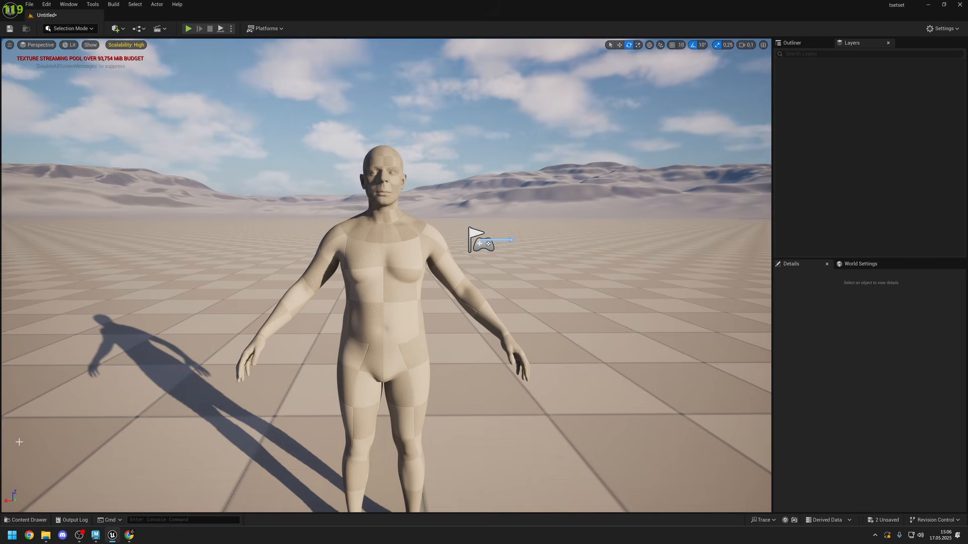
Open the level sequence in the Content folder and replace its broken track with the BasicMetahuman actor.
{"action": "left_click", "coordinate": [25, 520]}
{"action": "left_click", "coordinate": [32, 388]}
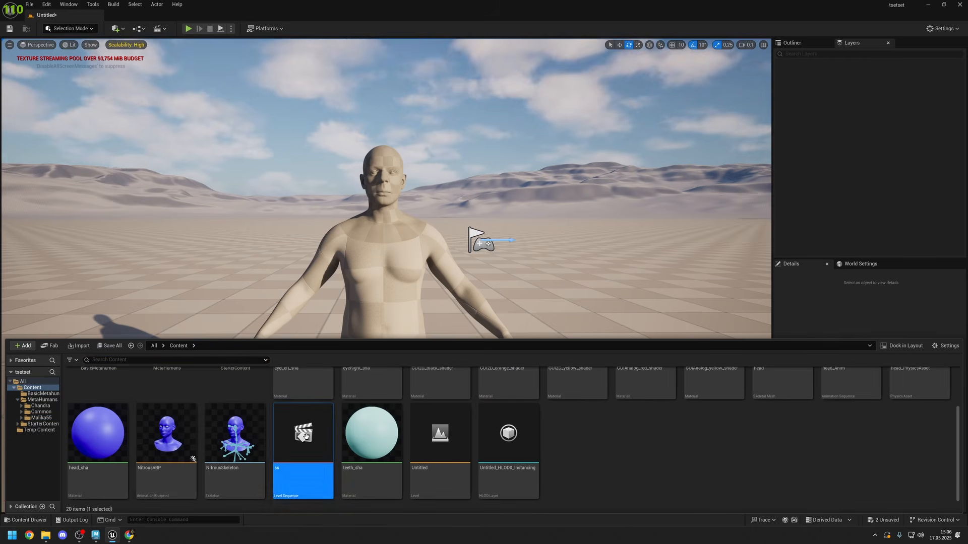
{"action": "double_click", "coordinate": [311, 435]}
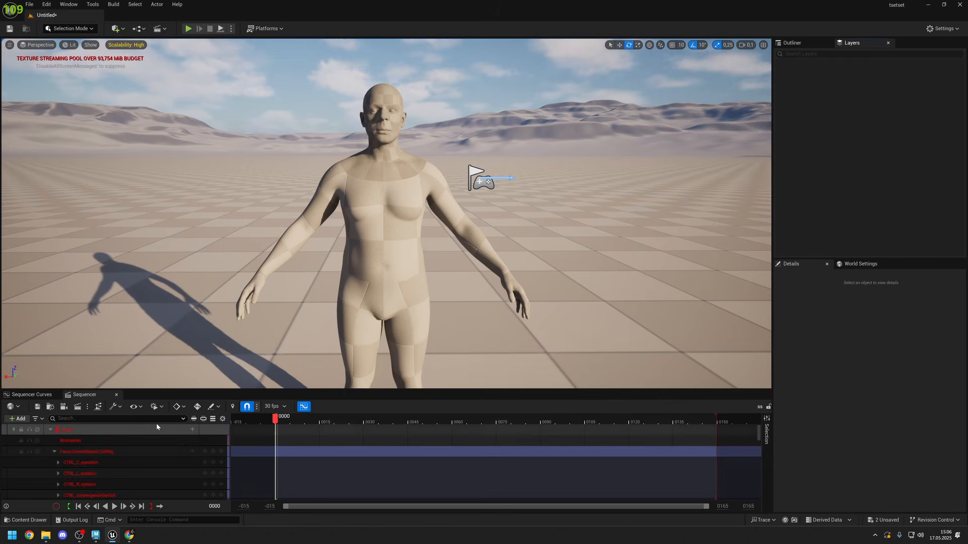
{"action": "left_click", "coordinate": [133, 430]}
{"action": "key", "text": "Delete"}
{"action": "left_click", "coordinate": [367, 256]}
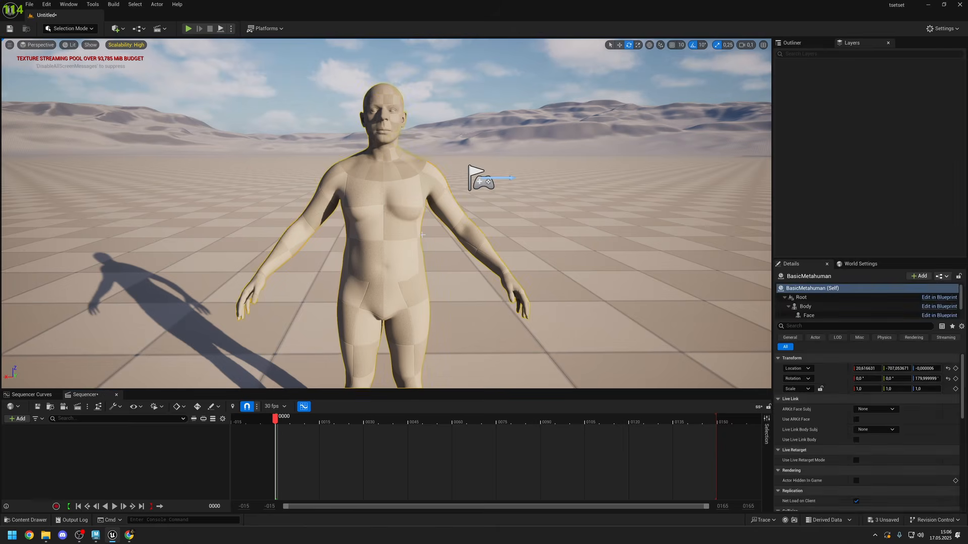
{"action": "scroll", "coordinate": [507, 215], "scroll_direction": "up", "scroll_amount": 5}
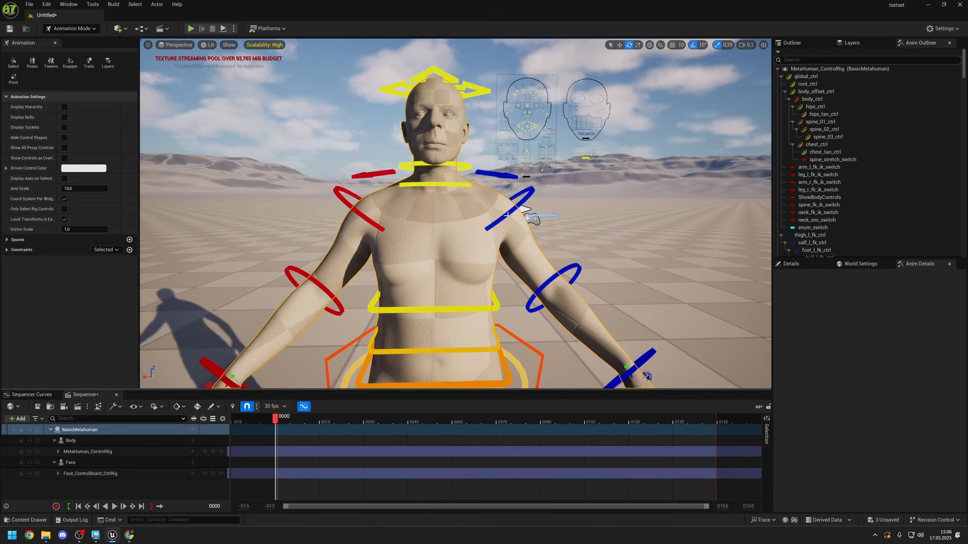
Test the body rig by rotating upperarm_l_fk_ctrl about 60 degrees to raise the left arm to the side.
{"action": "left_click", "coordinate": [507, 215]}
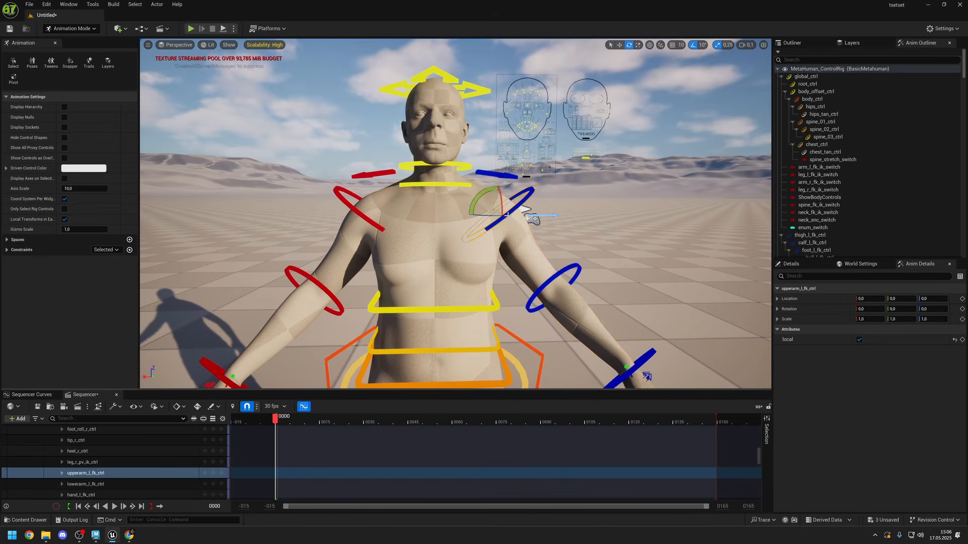
{"action": "left_click_drag", "start_coordinate": [472, 206], "coordinate": [480, 249]}
{"action": "right_click_drag", "start_coordinate": [480, 249], "coordinate": [496, 267]}
{"action": "scroll", "coordinate": [486, 177], "scroll_direction": "up", "scroll_amount": 5}
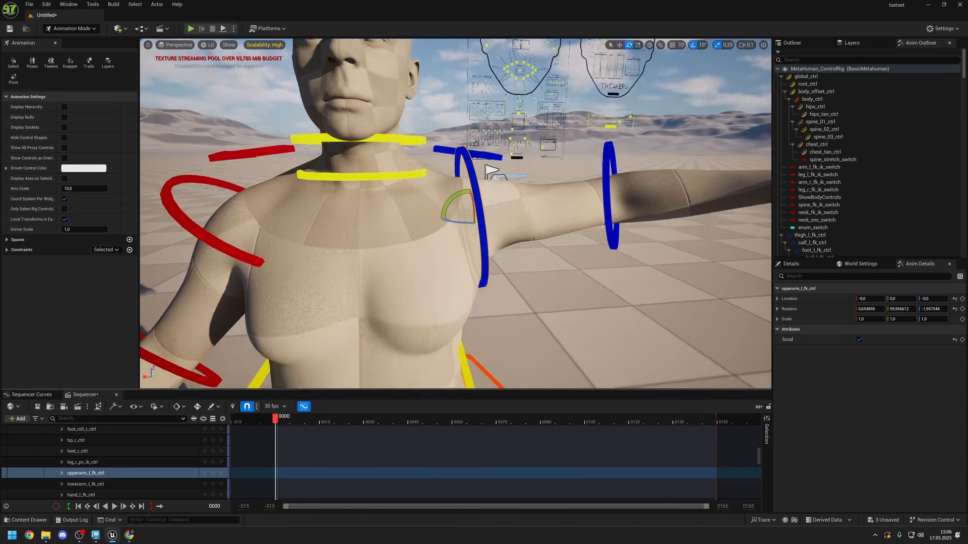
{"action": "scroll", "coordinate": [459, 240], "scroll_direction": "up", "scroll_amount": 5}
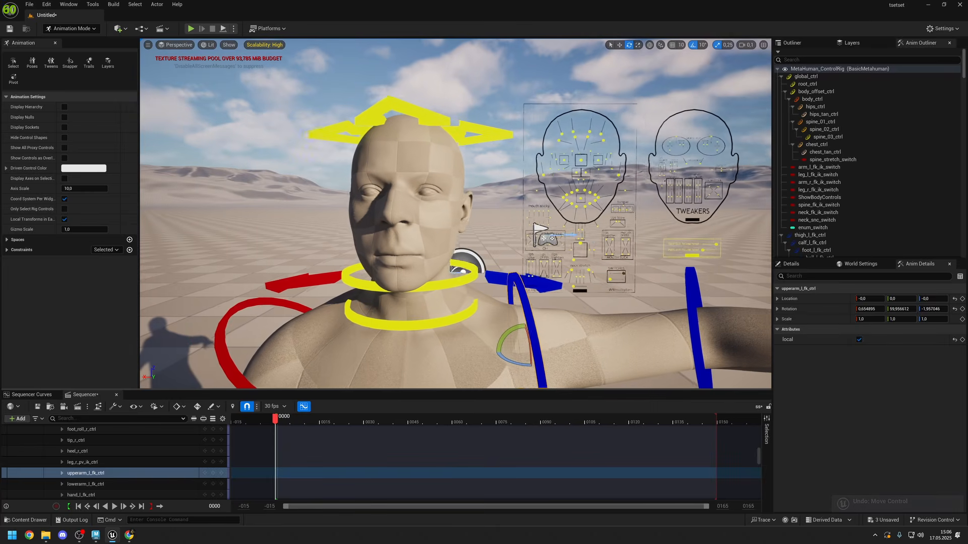
Test the face rig by moving CTRL_C_jaw to 1.0 to open the mouth, and try a mouth control.
{"action": "middle_click_drag", "start_coordinate": [590, 259], "coordinate": [600, 259]}
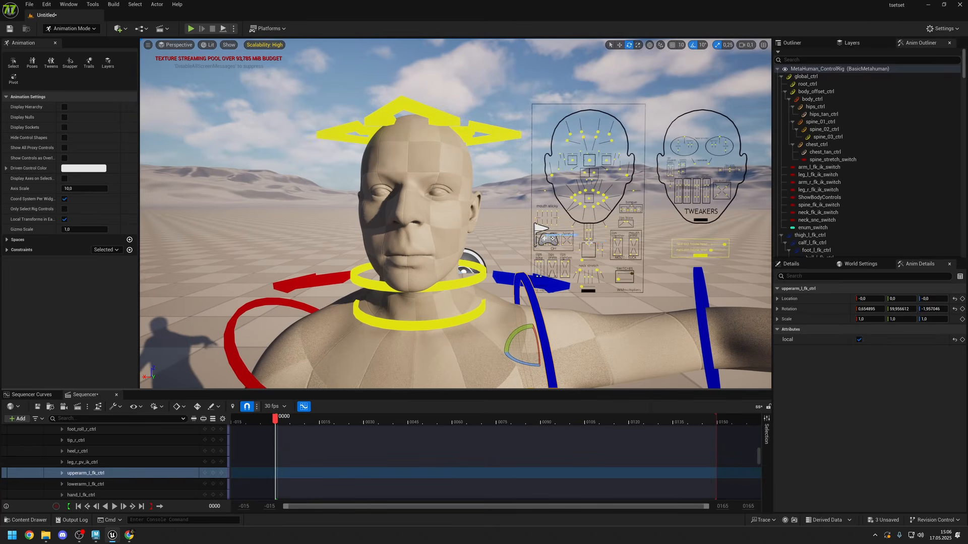
{"action": "left_click", "coordinate": [589, 243]}
{"action": "key", "text": "w"}
{"action": "left_click_drag", "start_coordinate": [589, 230], "coordinate": [589, 247]}
{"action": "right_click_drag", "start_coordinate": [591, 199], "coordinate": [589, 200]}
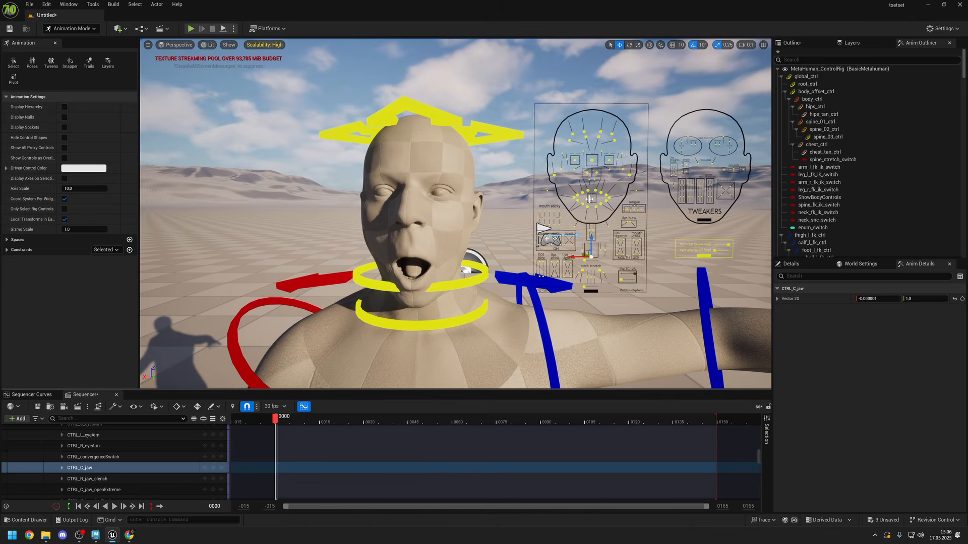
{"action": "left_click", "coordinate": [590, 199]}
{"action": "left_click_drag", "start_coordinate": [585, 193], "coordinate": [588, 193]}
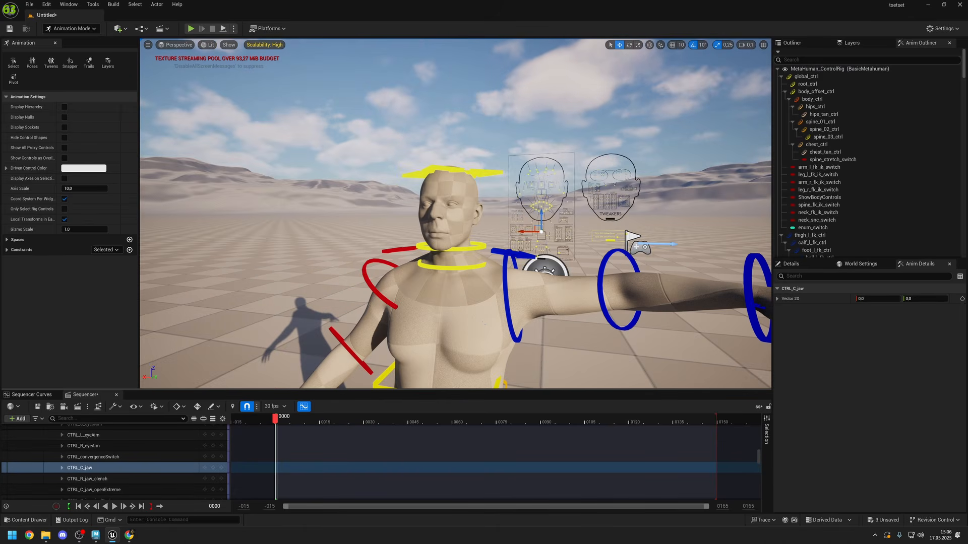
Select the left upper arm FK control again and switch to the Rotate tool.
{"action": "left_click", "coordinate": [504, 270]}
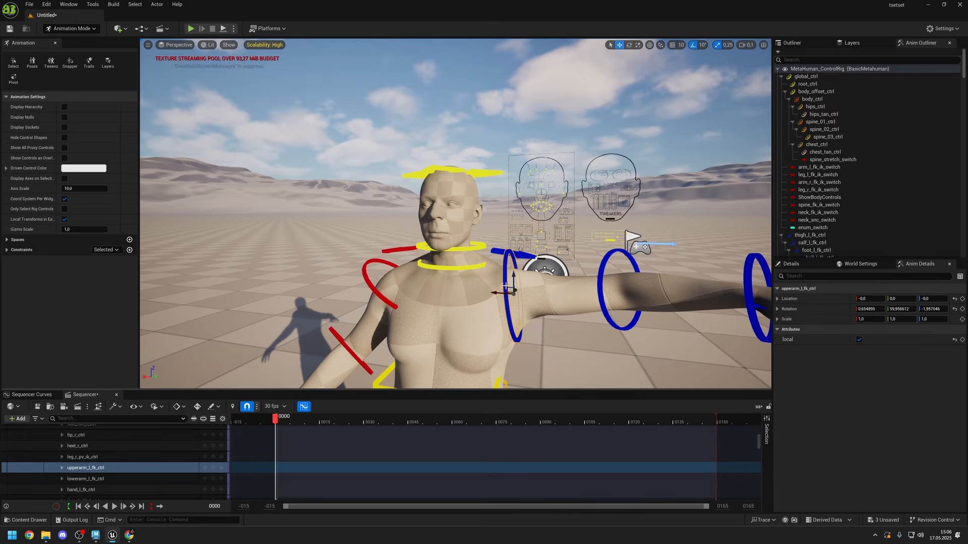
{"action": "key", "text": "e"}
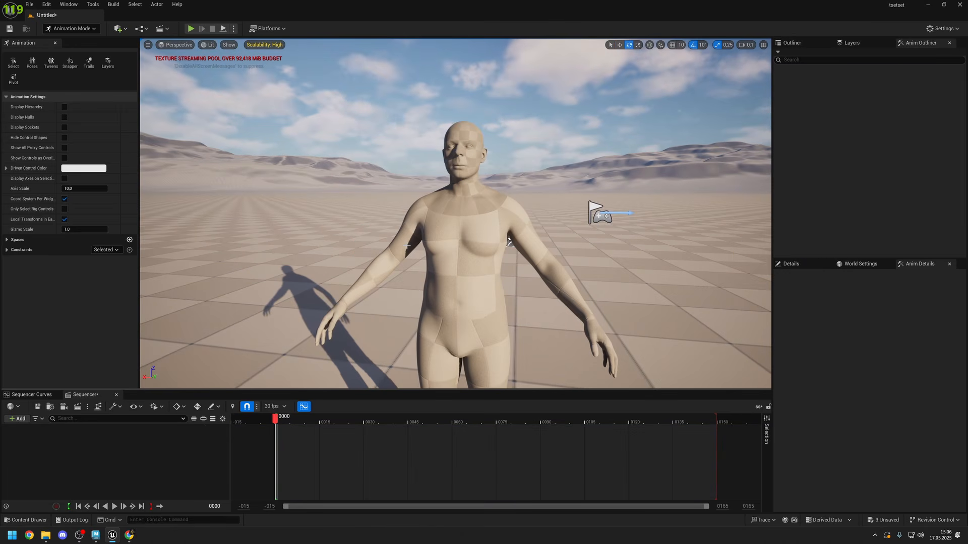